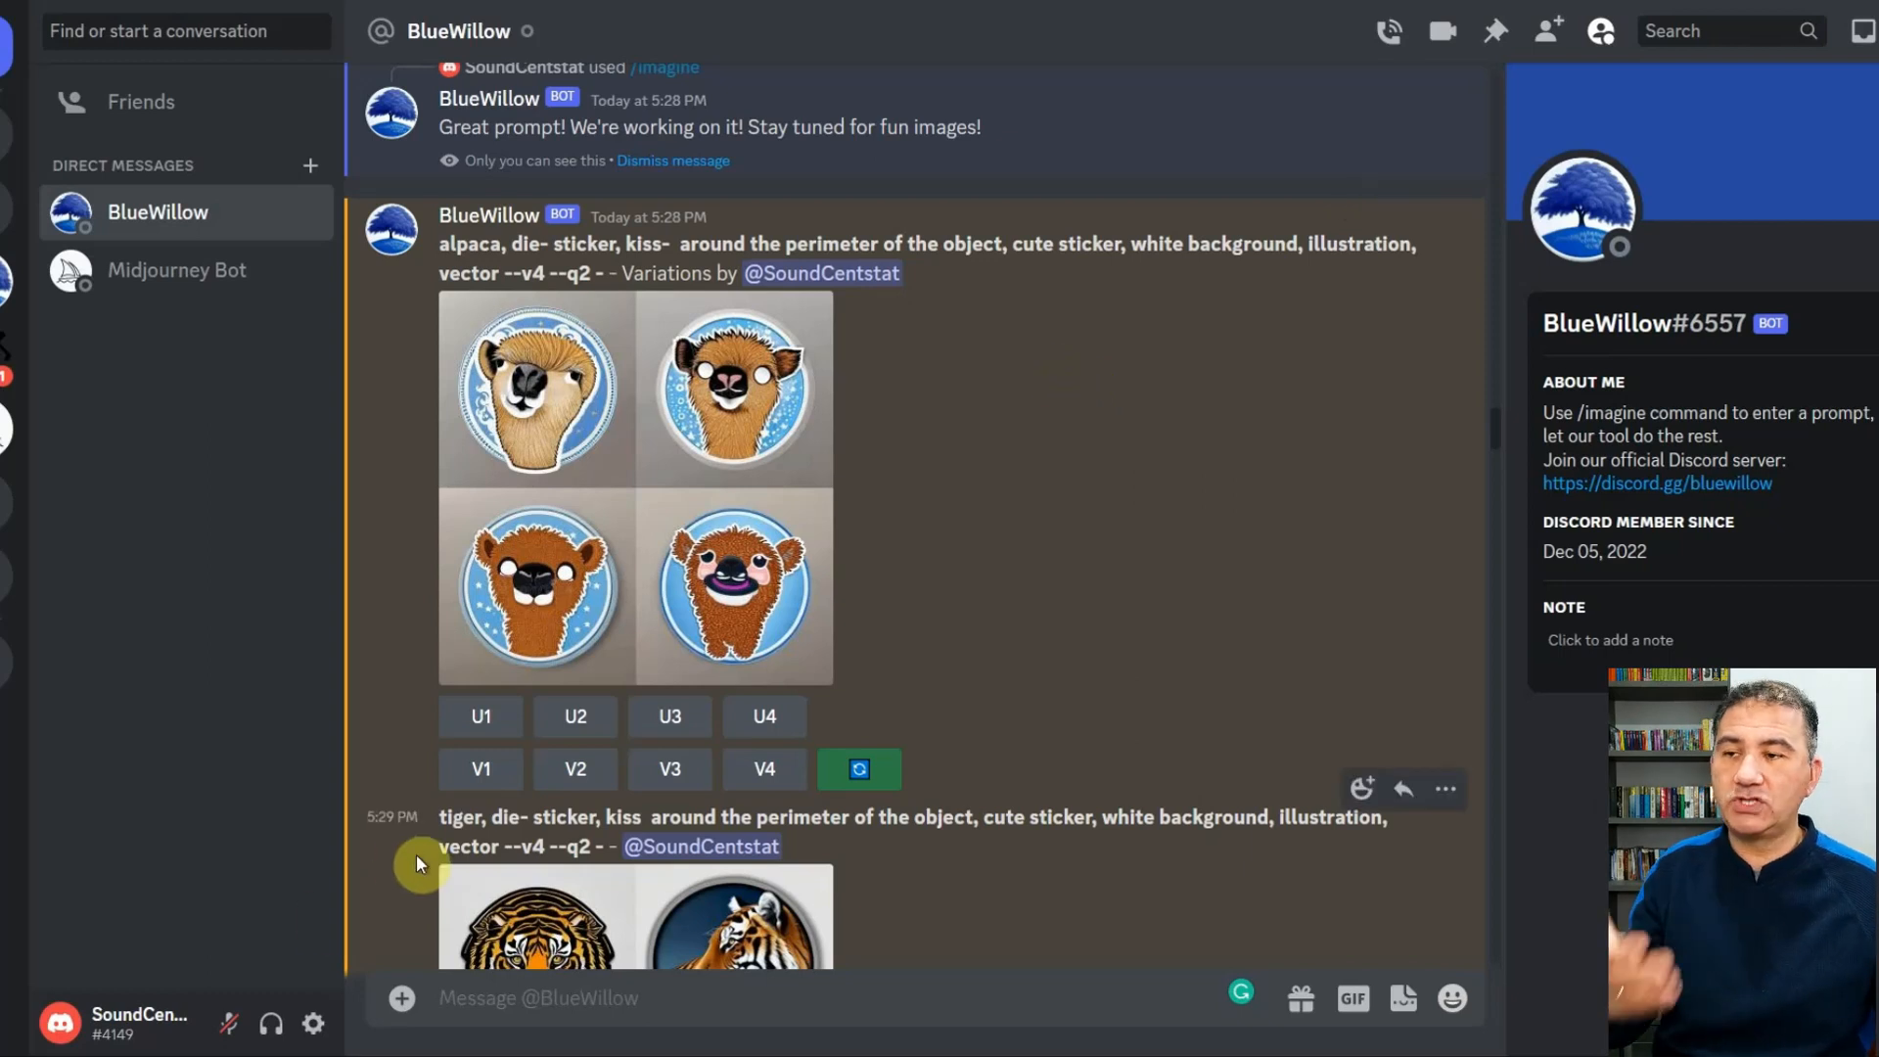
- Start an /imagine command and fill its prompt with a copy of the earlier alpaca sticker prompt, from "alpaca" through "--q2"
{"action": "left_click", "coordinate": [620, 993]}
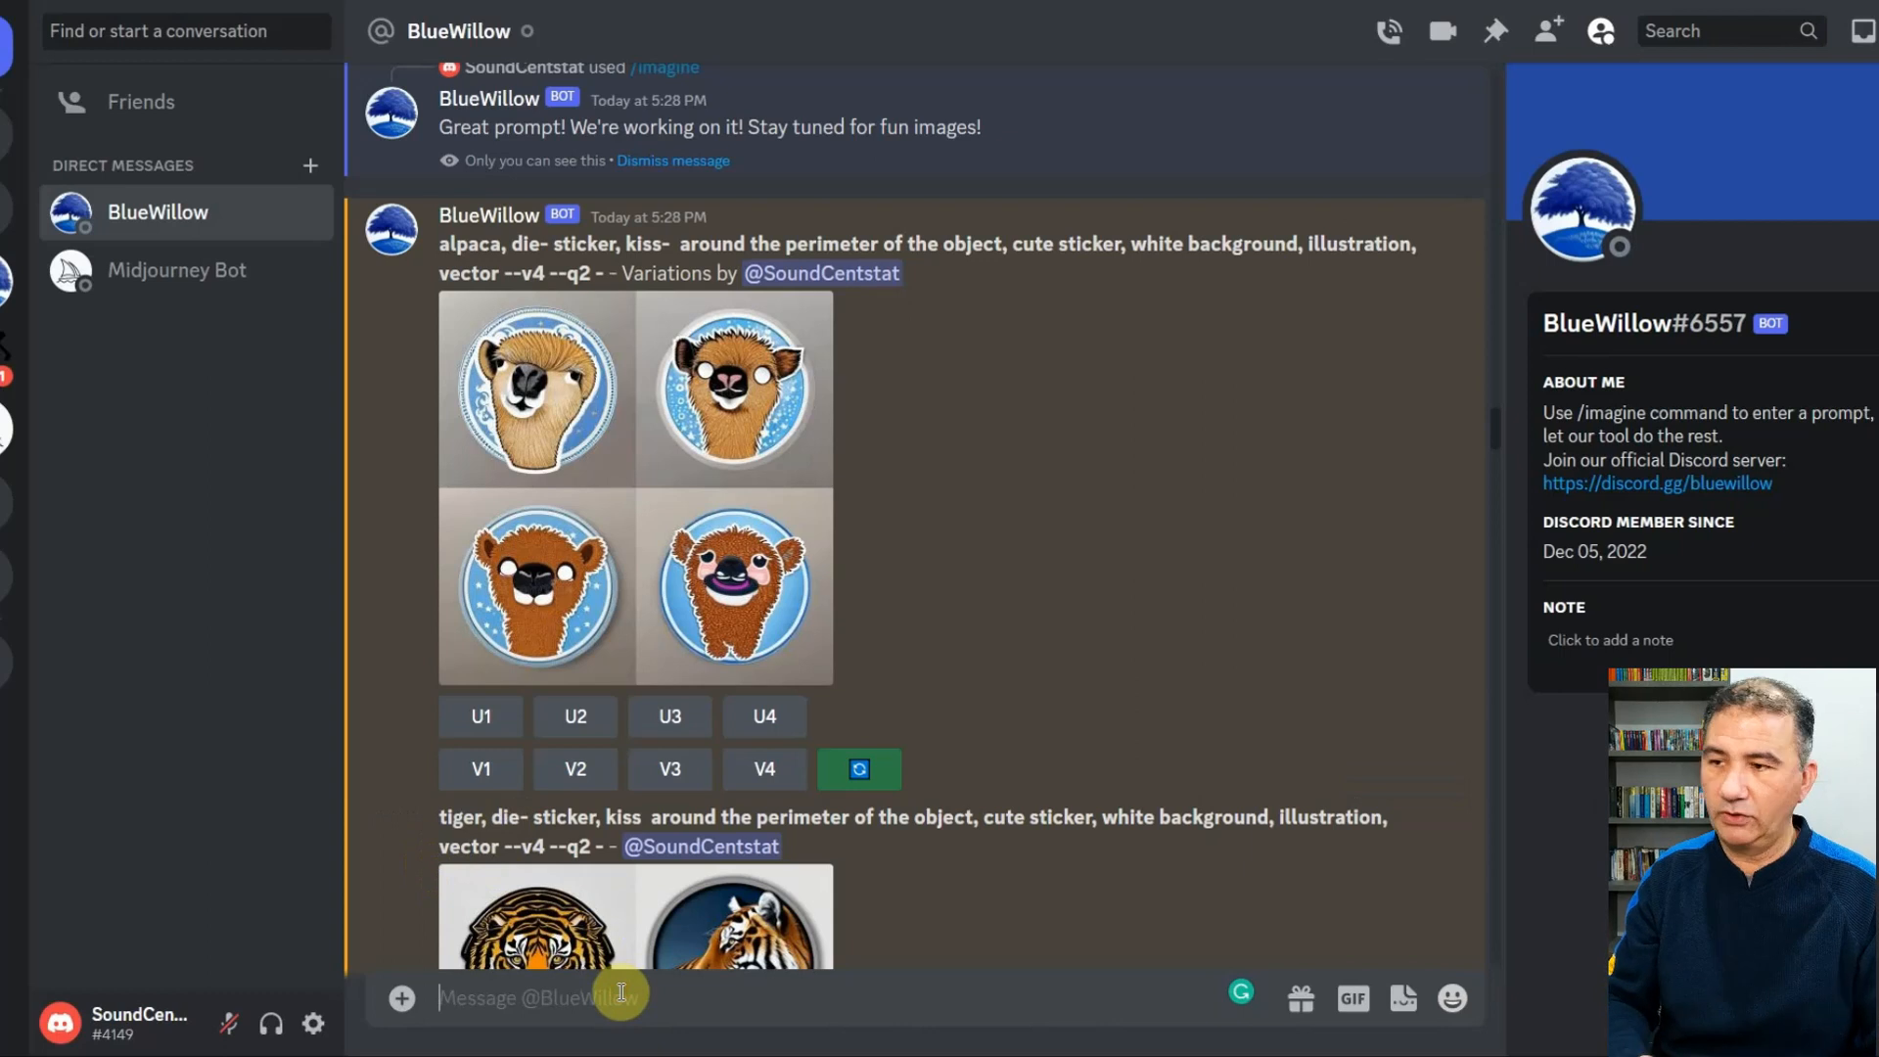
{"action": "type", "text": "/"}
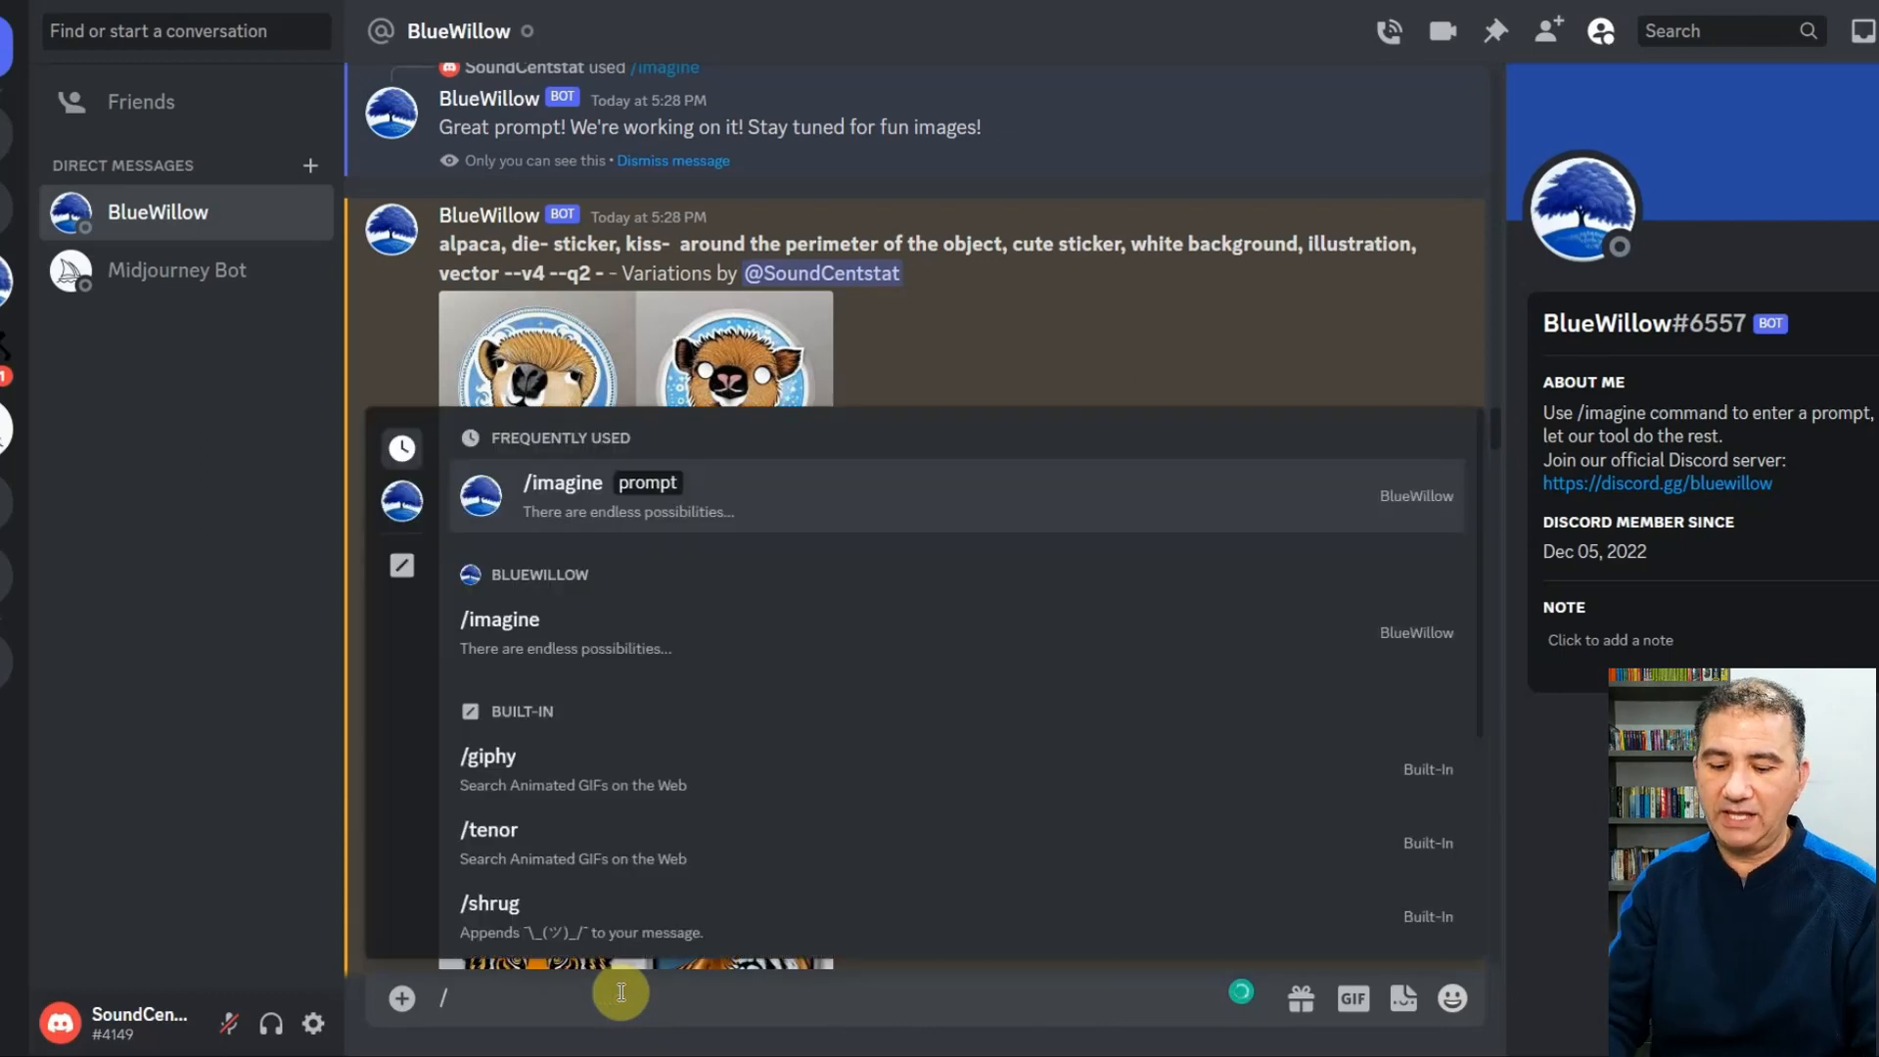
{"action": "type", "text": "imagine"}
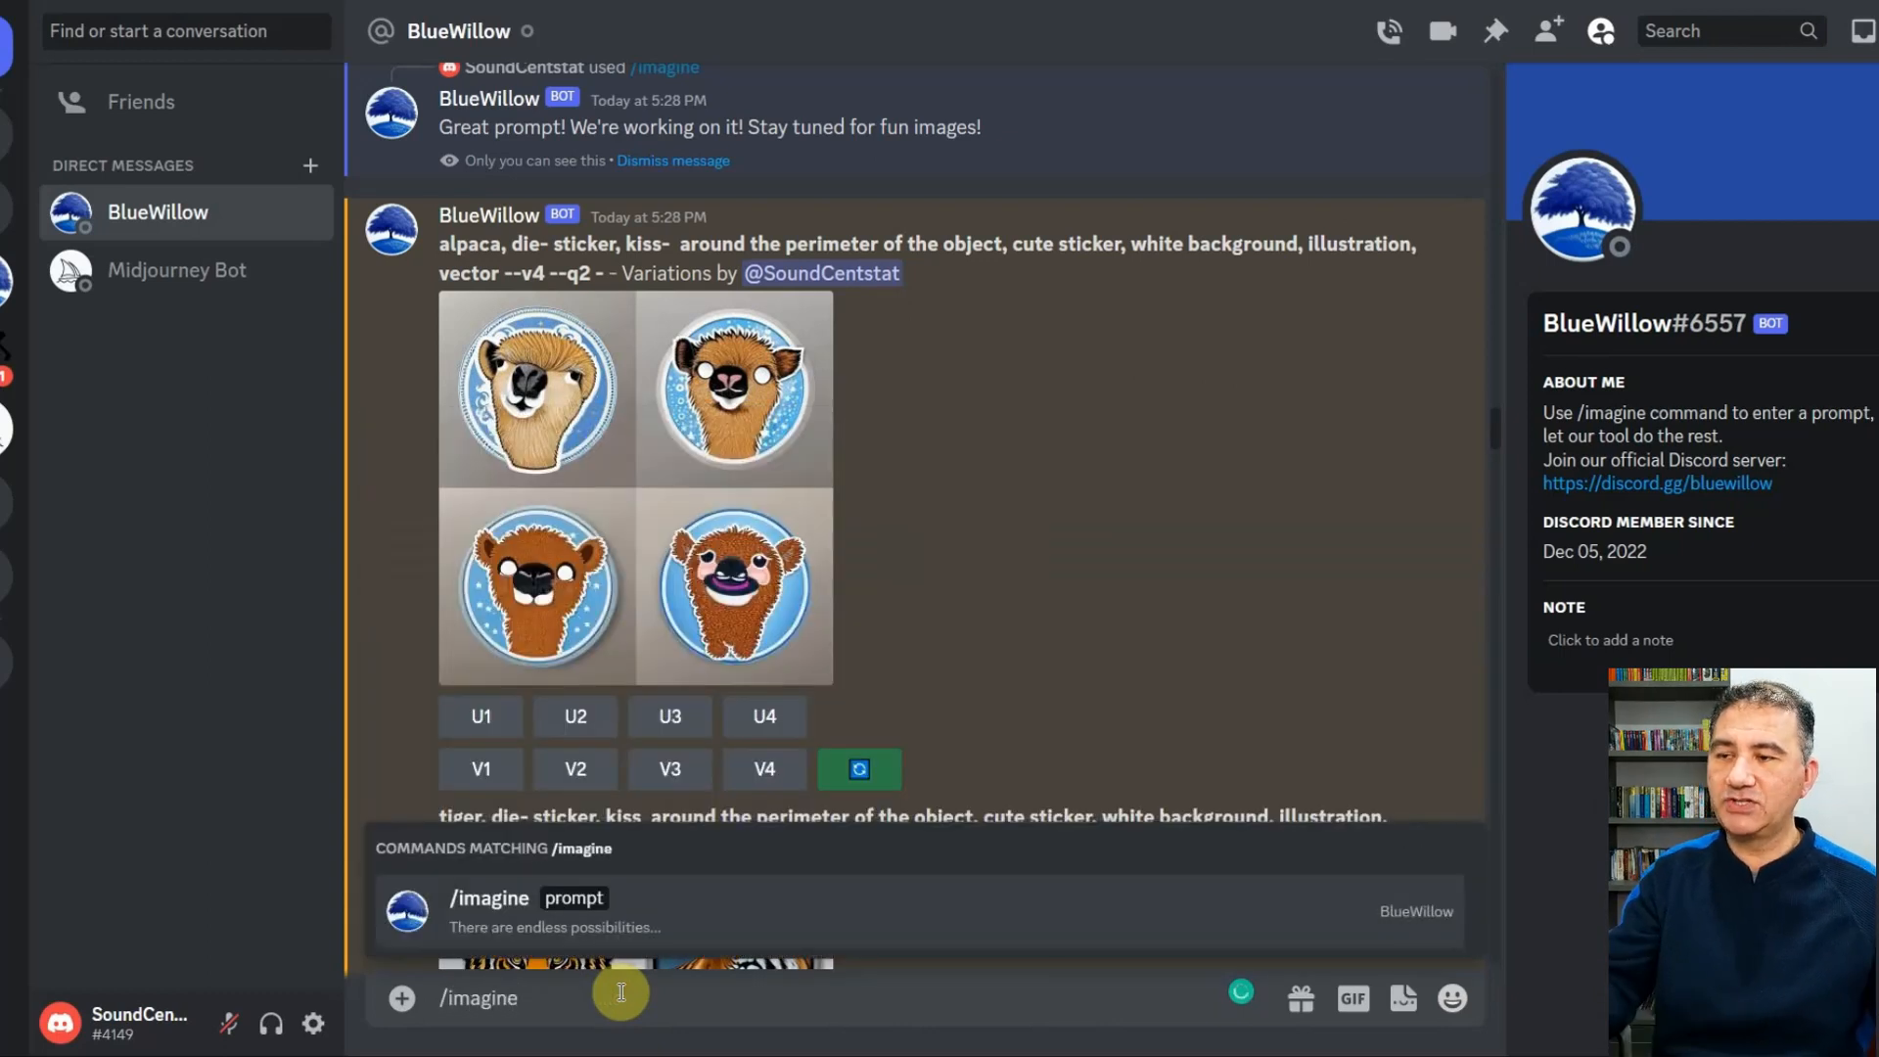
{"action": "left_click", "coordinate": [595, 914]}
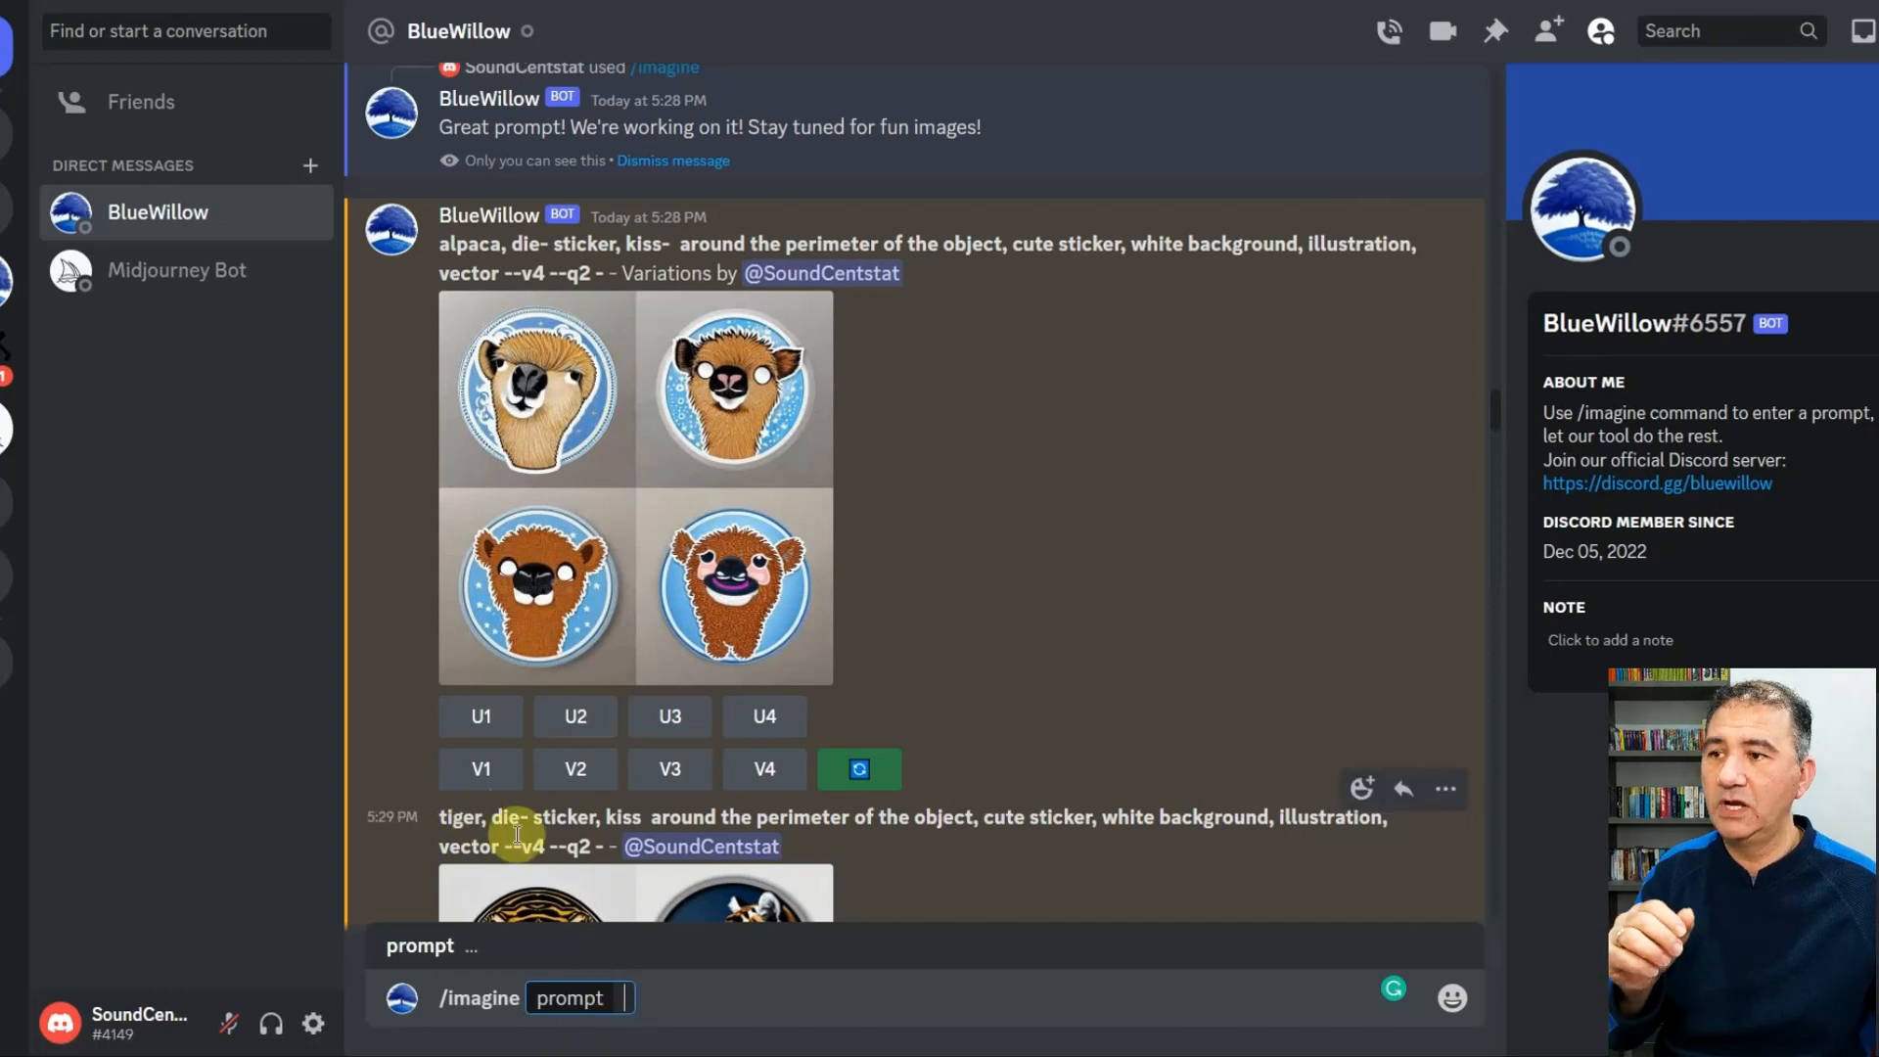
{"action": "left_click_drag", "start_coordinate": [440, 251], "coordinate": [587, 268]}
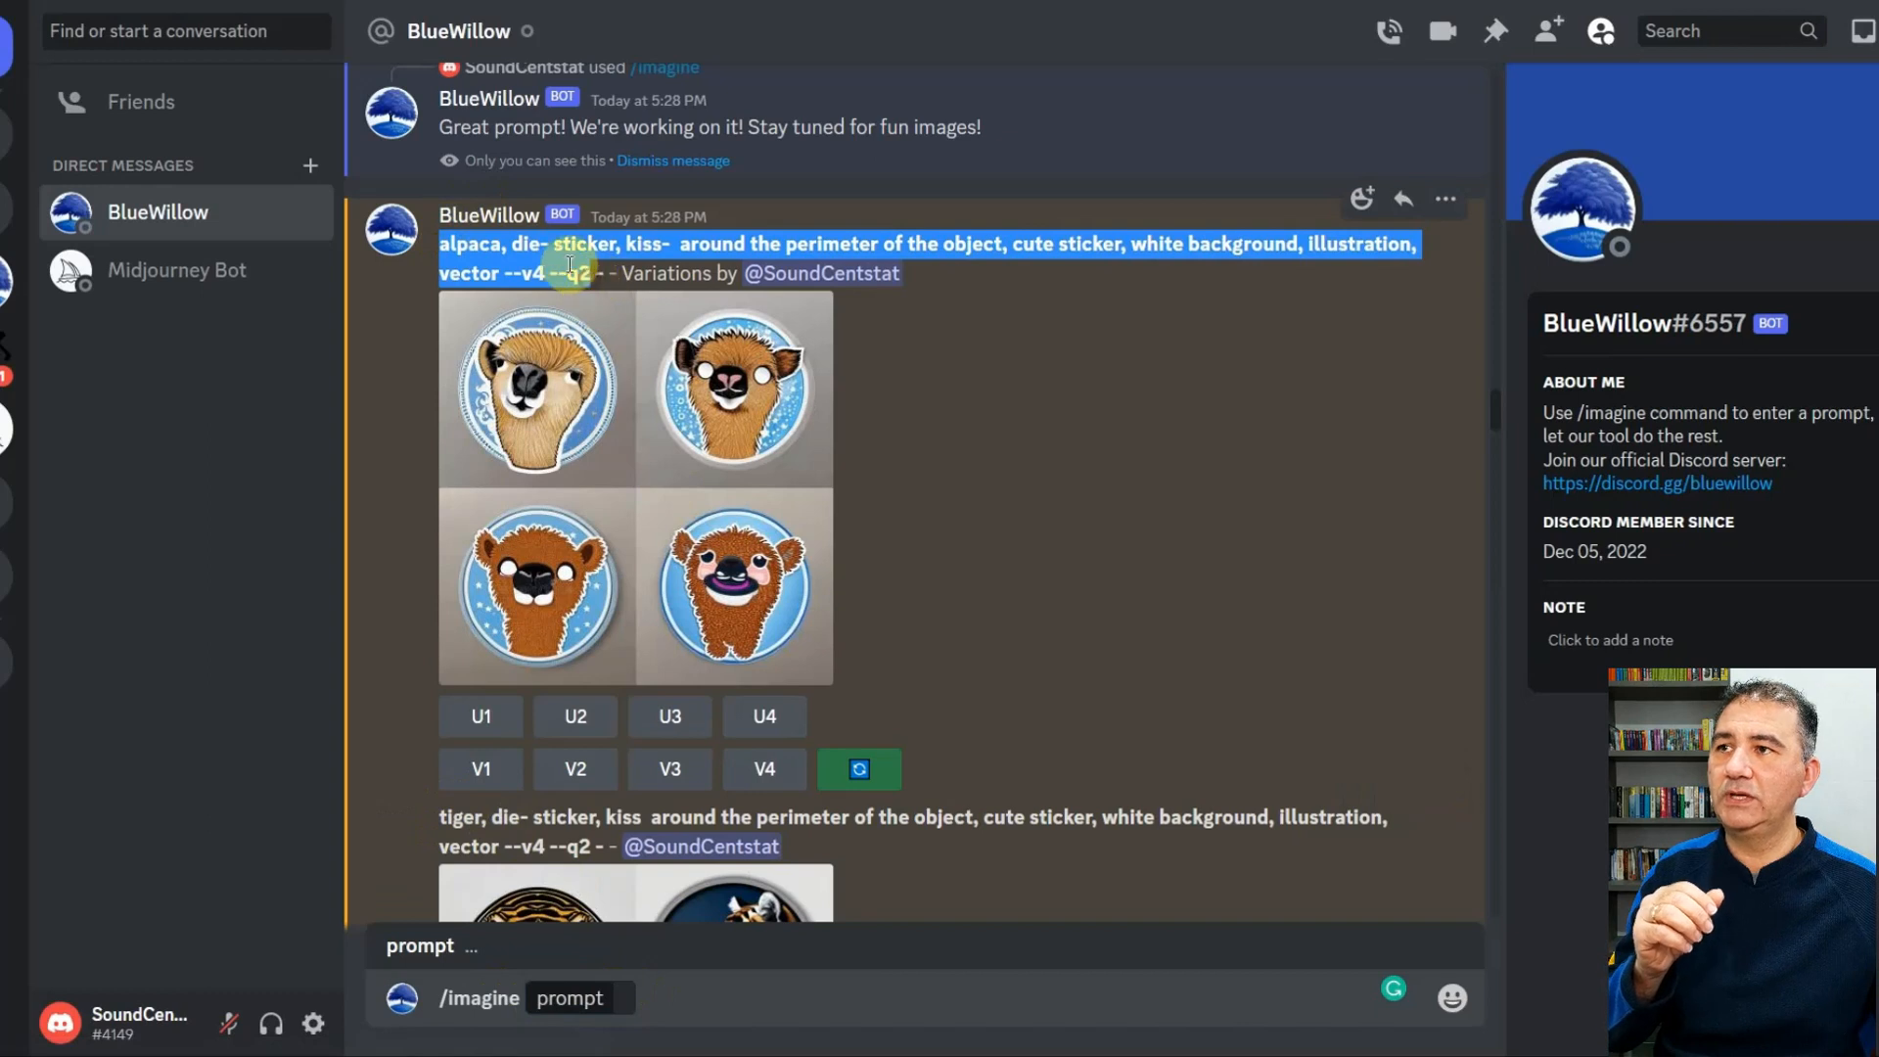
{"action": "right_click", "coordinate": [570, 265]}
{"action": "left_click", "coordinate": [609, 260]}
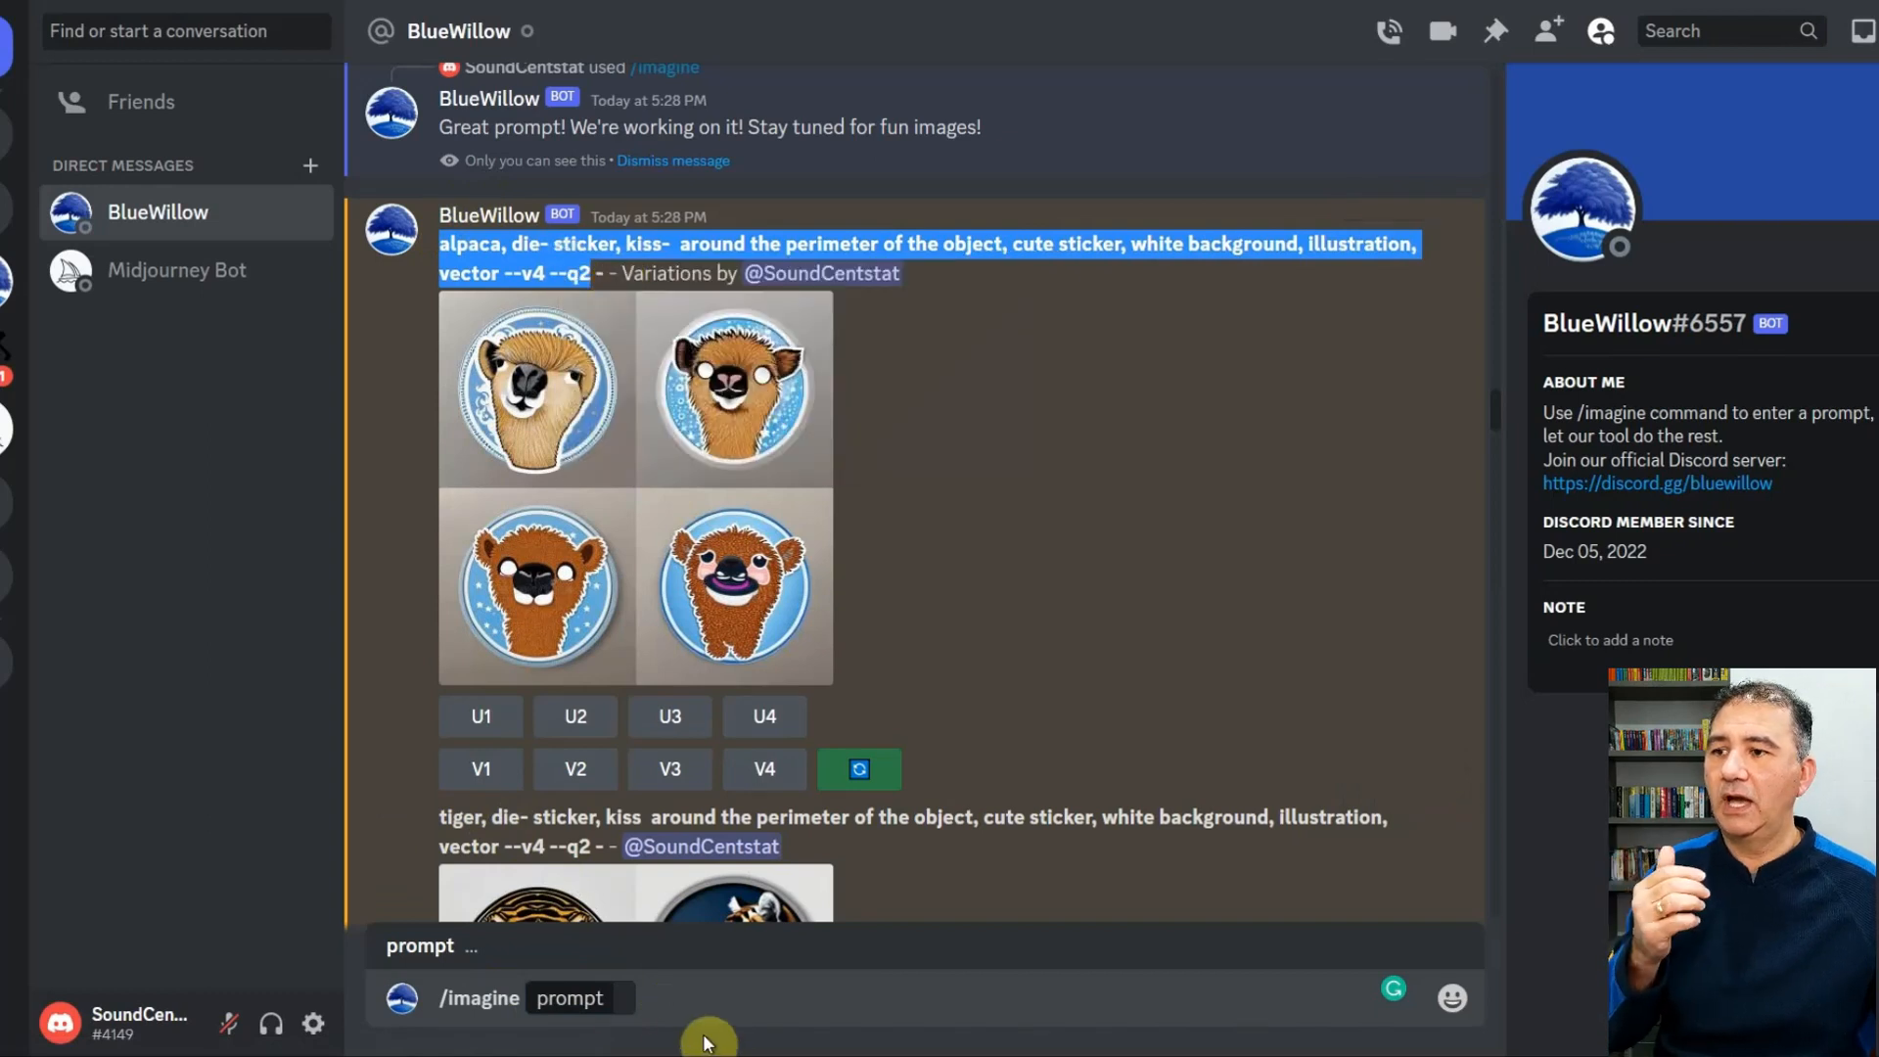
{"action": "left_click", "coordinate": [623, 996]}
{"action": "right_click", "coordinate": [623, 999]}
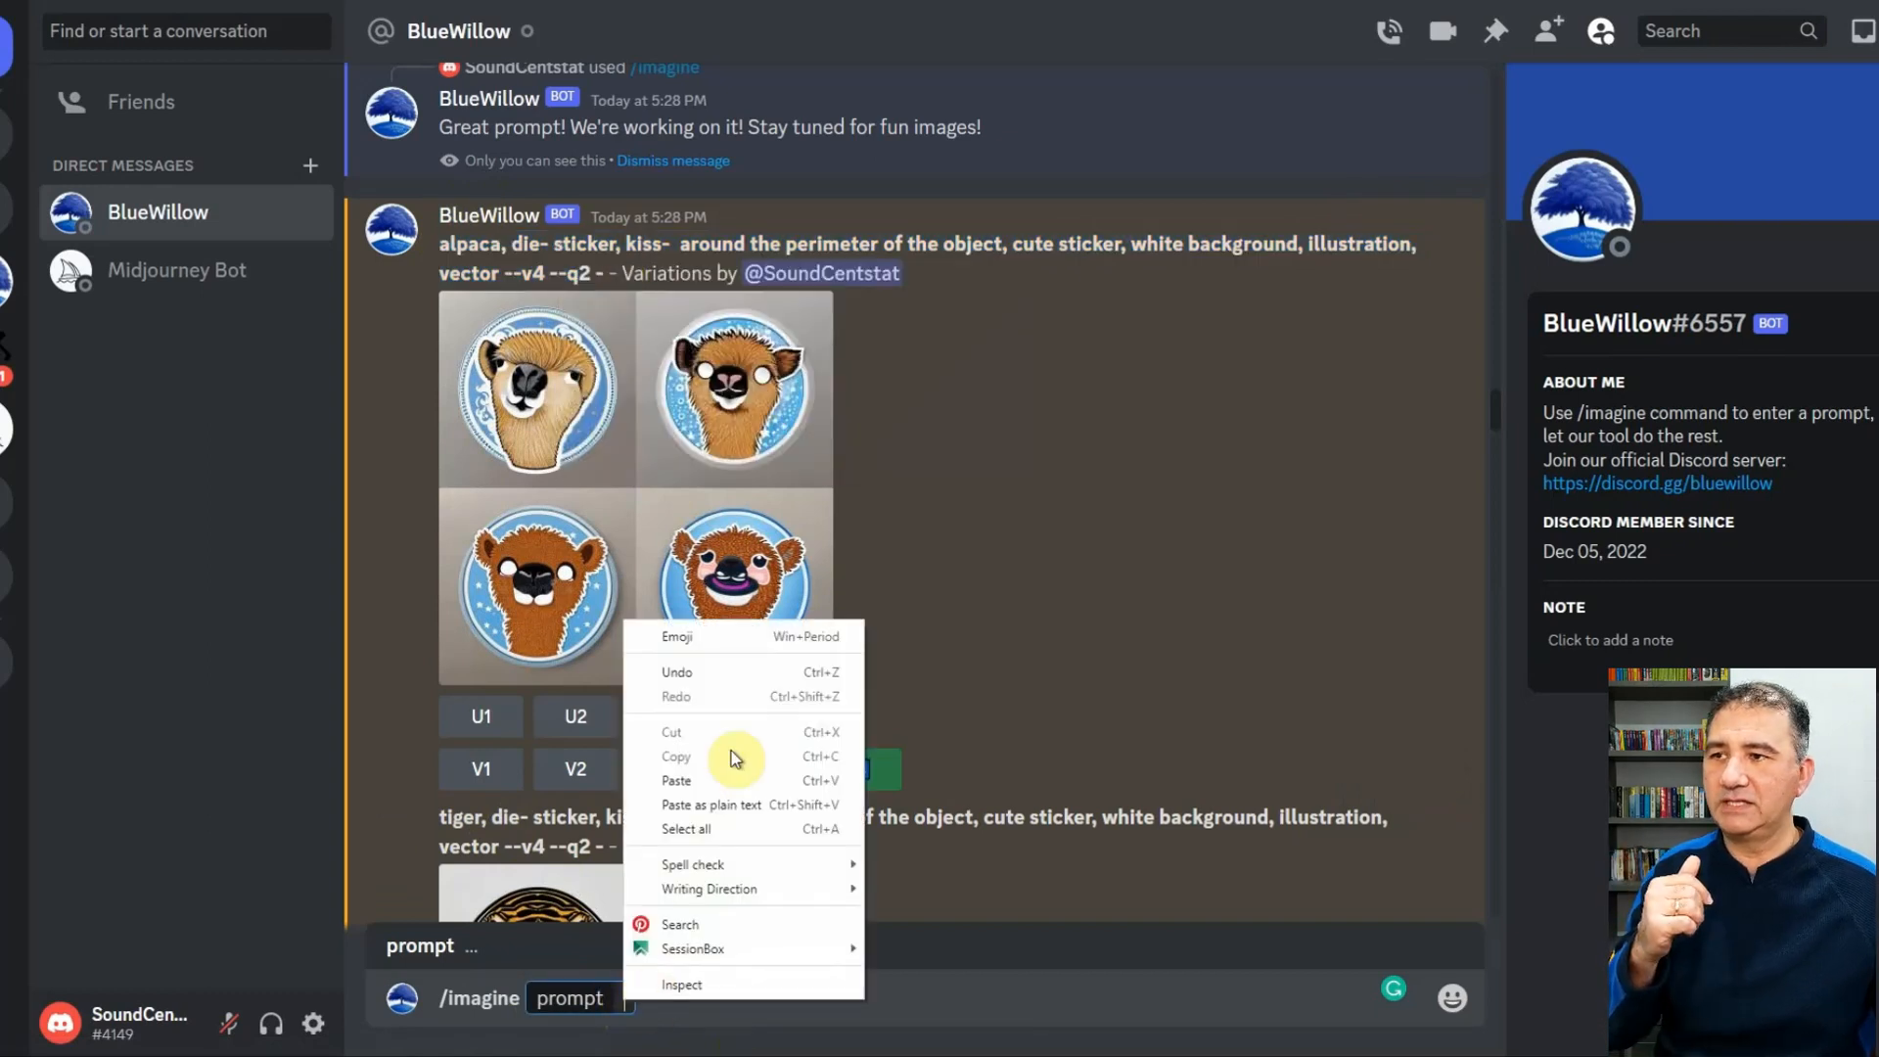
{"action": "left_click", "coordinate": [722, 780]}
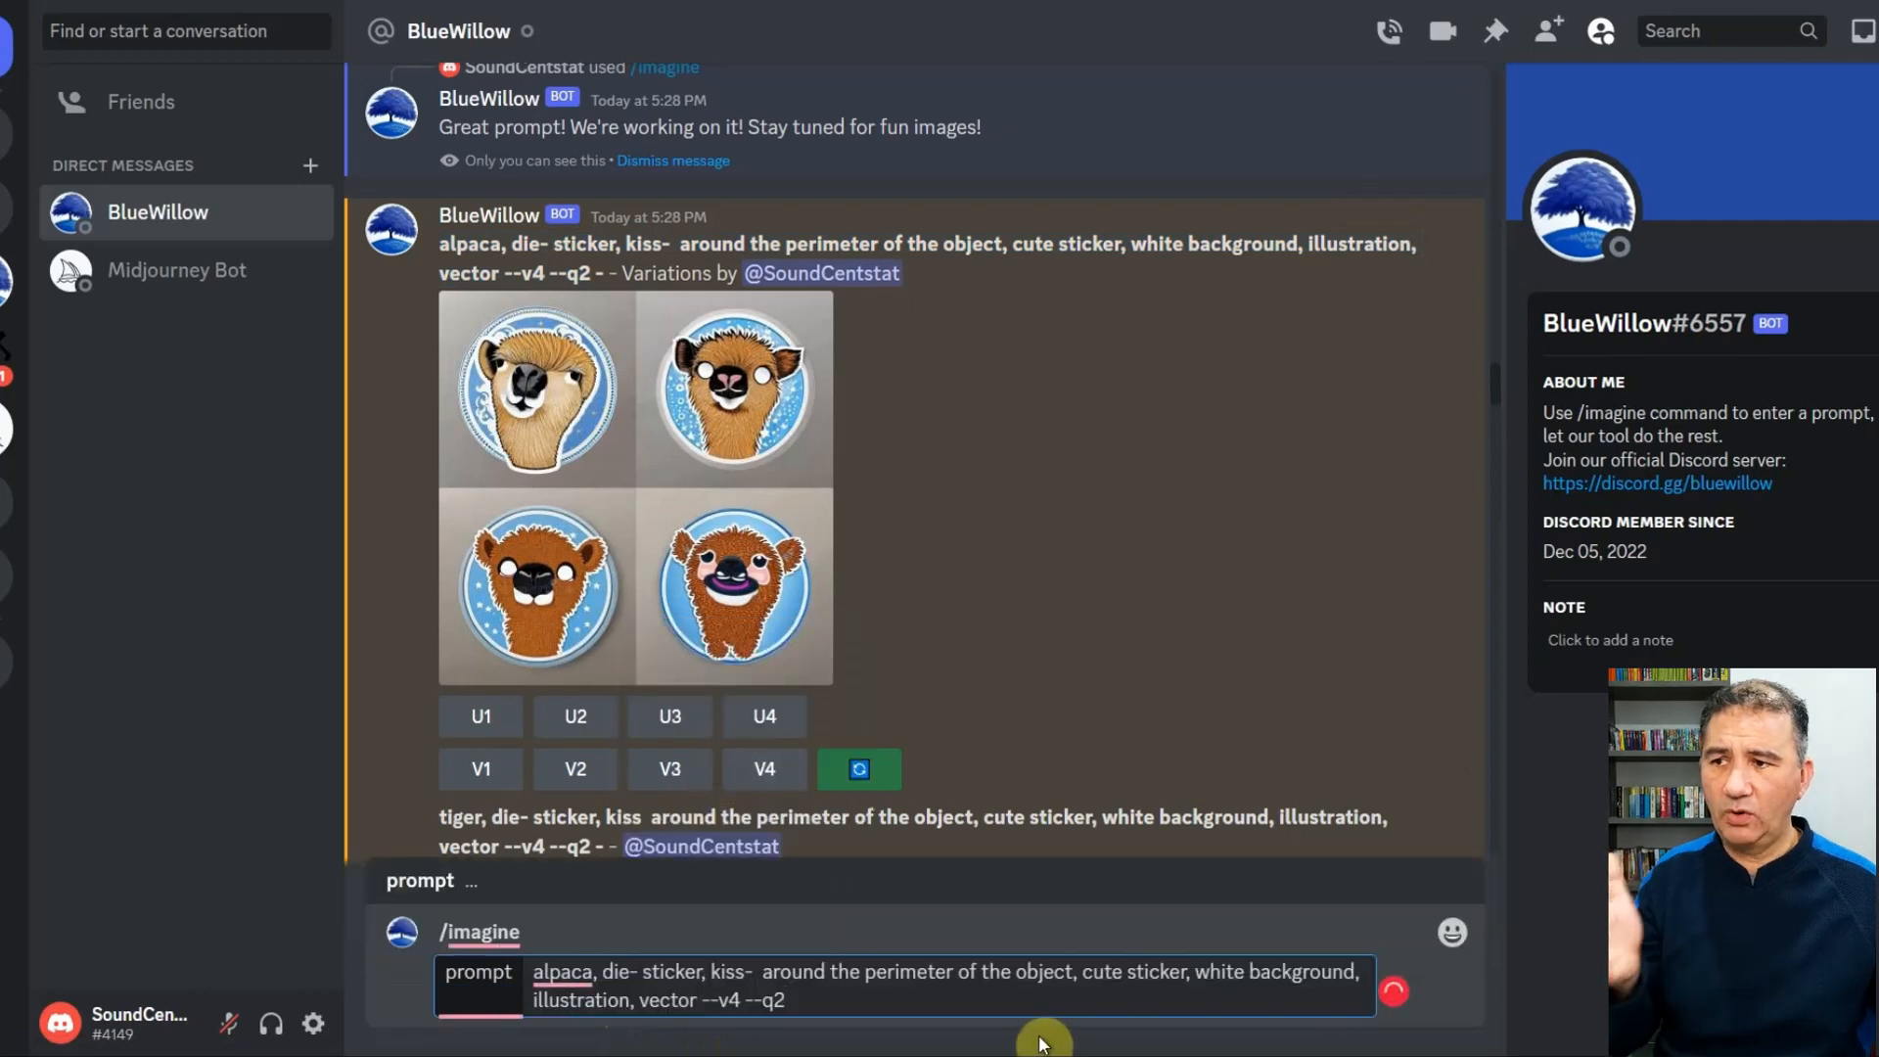
- Replace the word "alpaca" with "tiger" in the /imagine prompt
{"action": "mouse_move", "coordinate": [592, 971]}
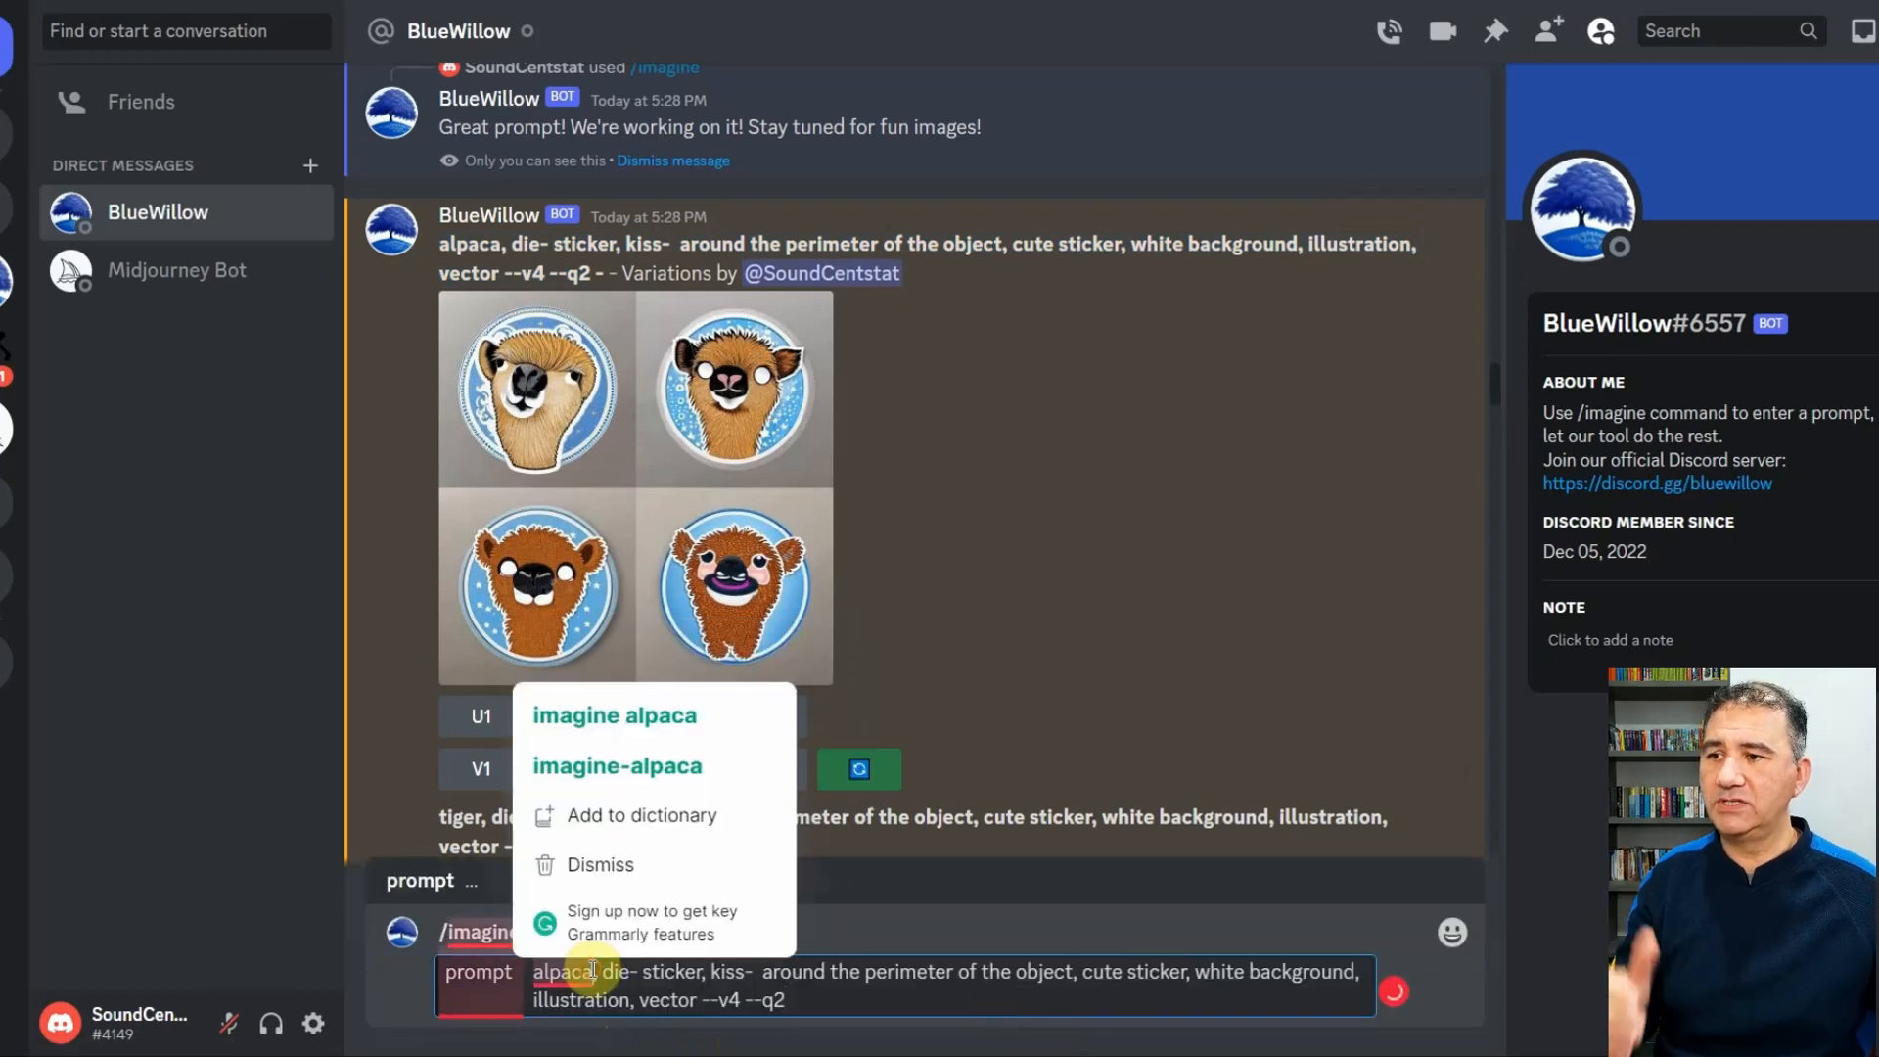
{"action": "double_click", "coordinate": [592, 970]}
{"action": "type", "text": "t"}
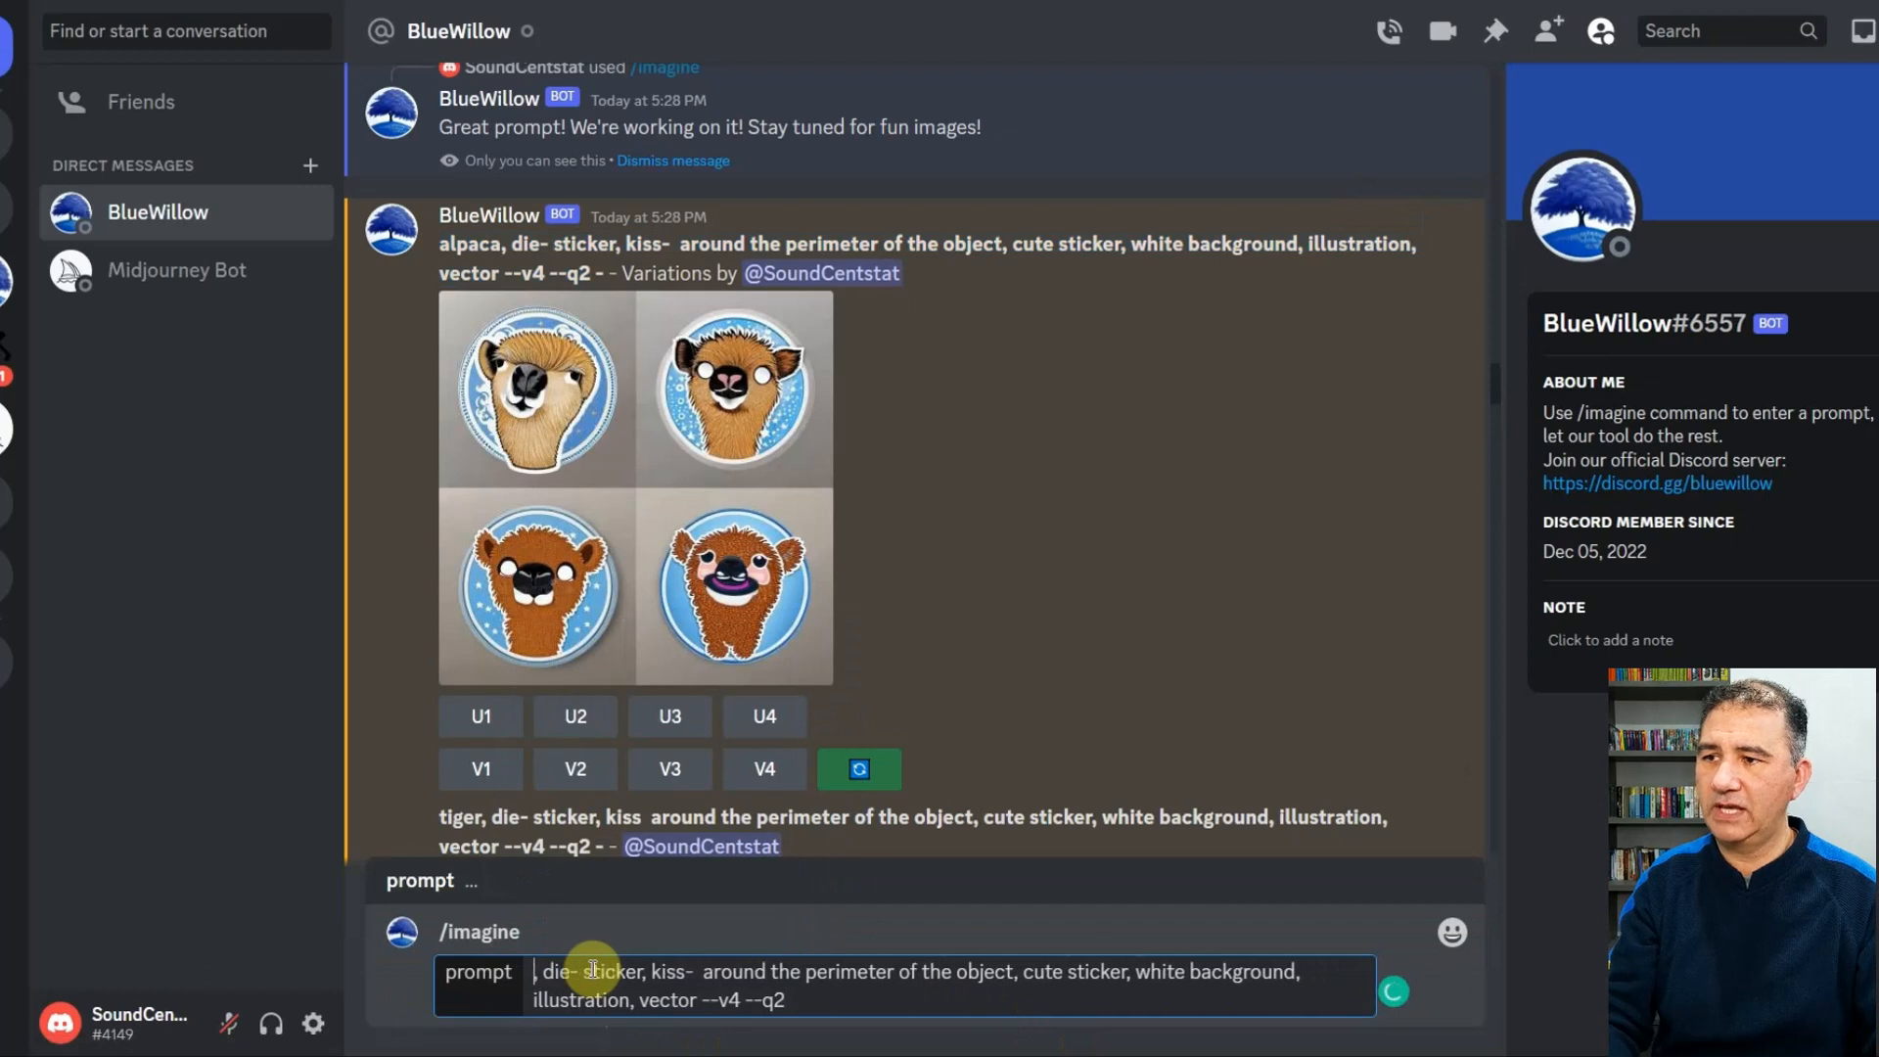
{"action": "type", "text": "iger"}
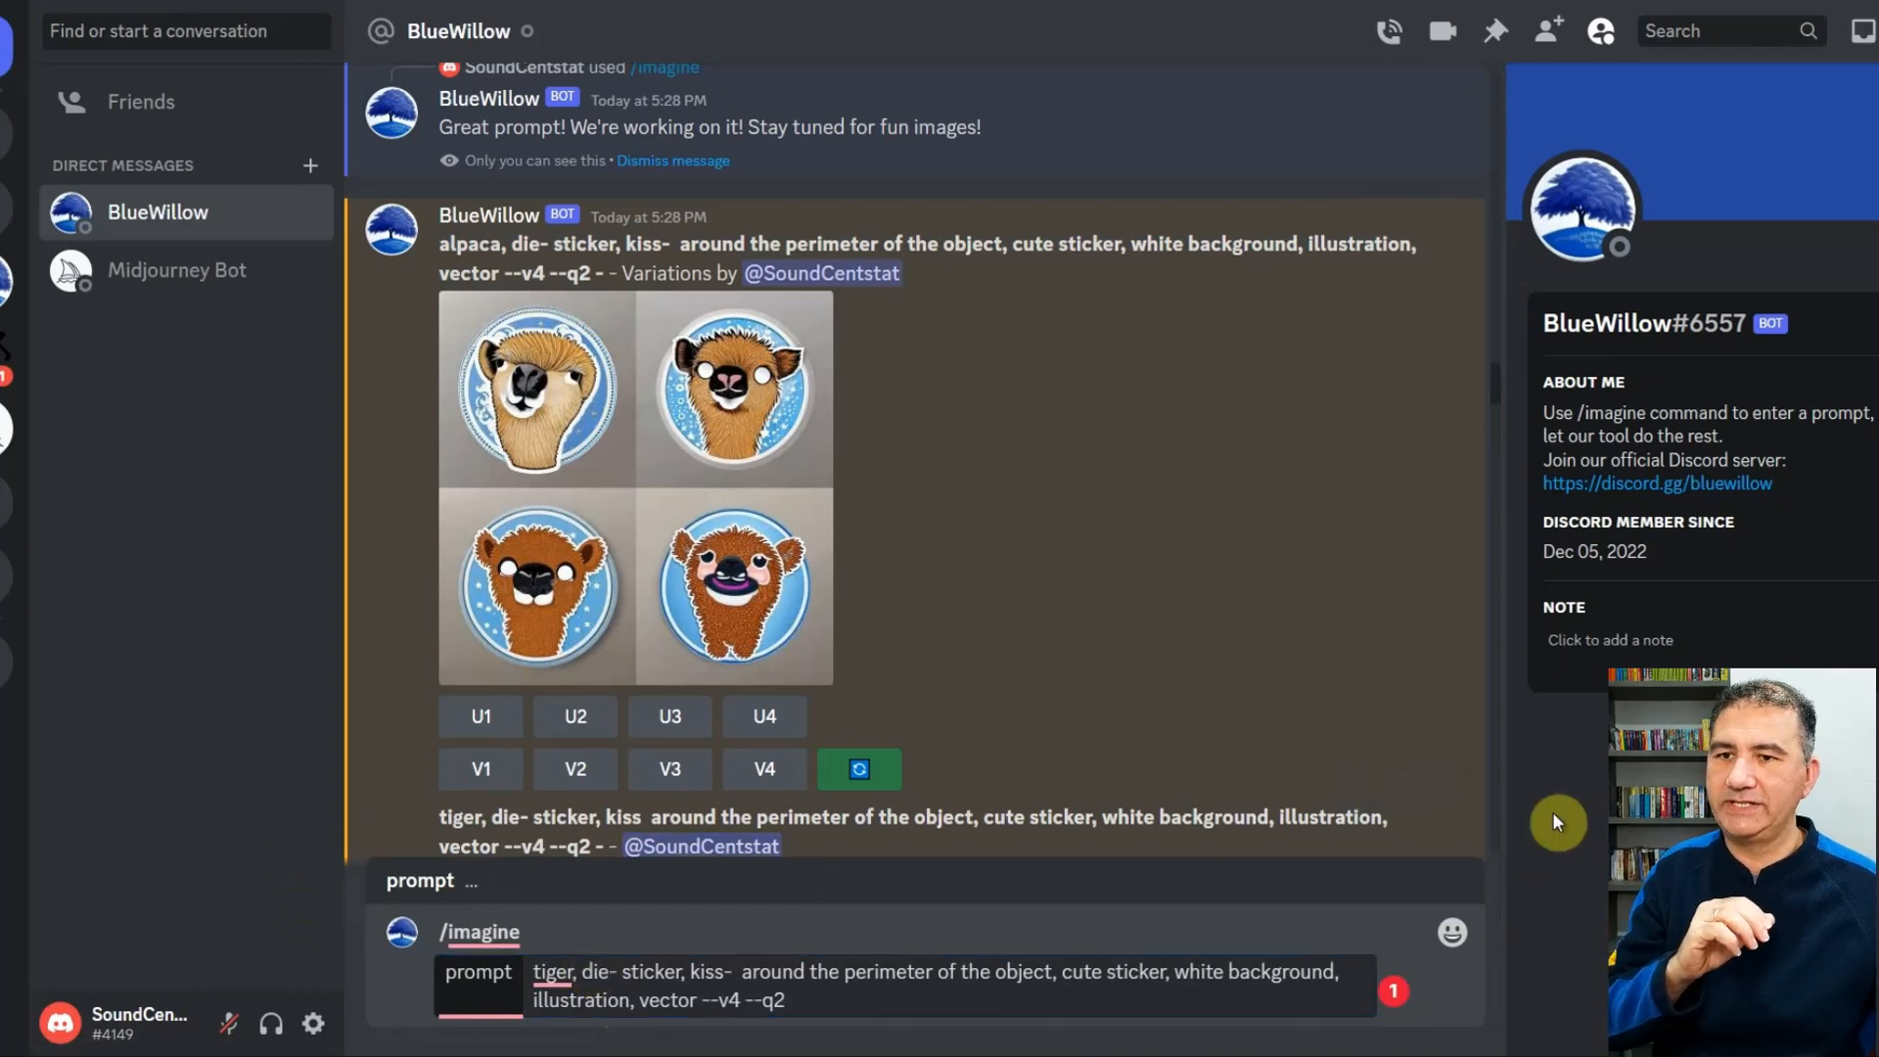
- Review the generated tiger stickers and their upscales, followed by the wolf, crocodile, alligator and eagle sticker grids
{"action": "scroll", "coordinate": [1443, 814], "scroll_direction": "down", "scroll_amount": 6}
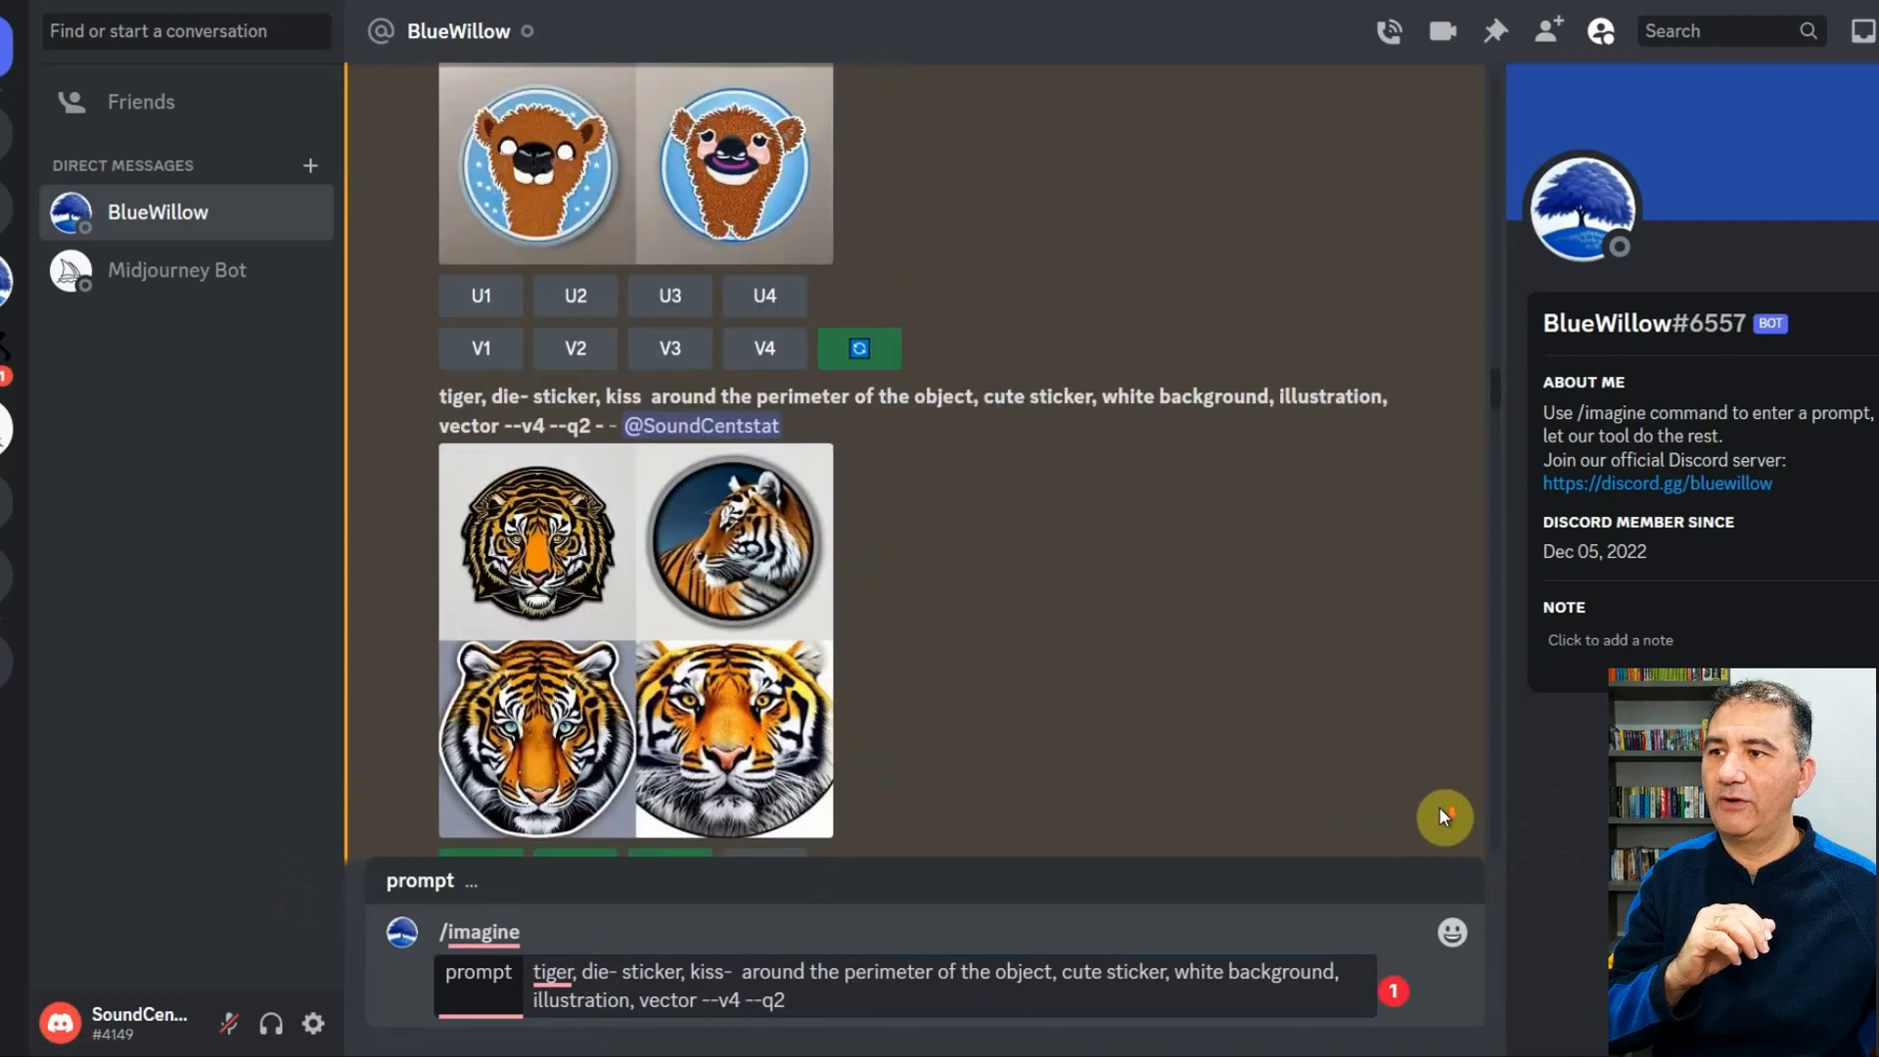
{"action": "scroll", "coordinate": [1438, 807], "scroll_direction": "up", "scroll_amount": 1}
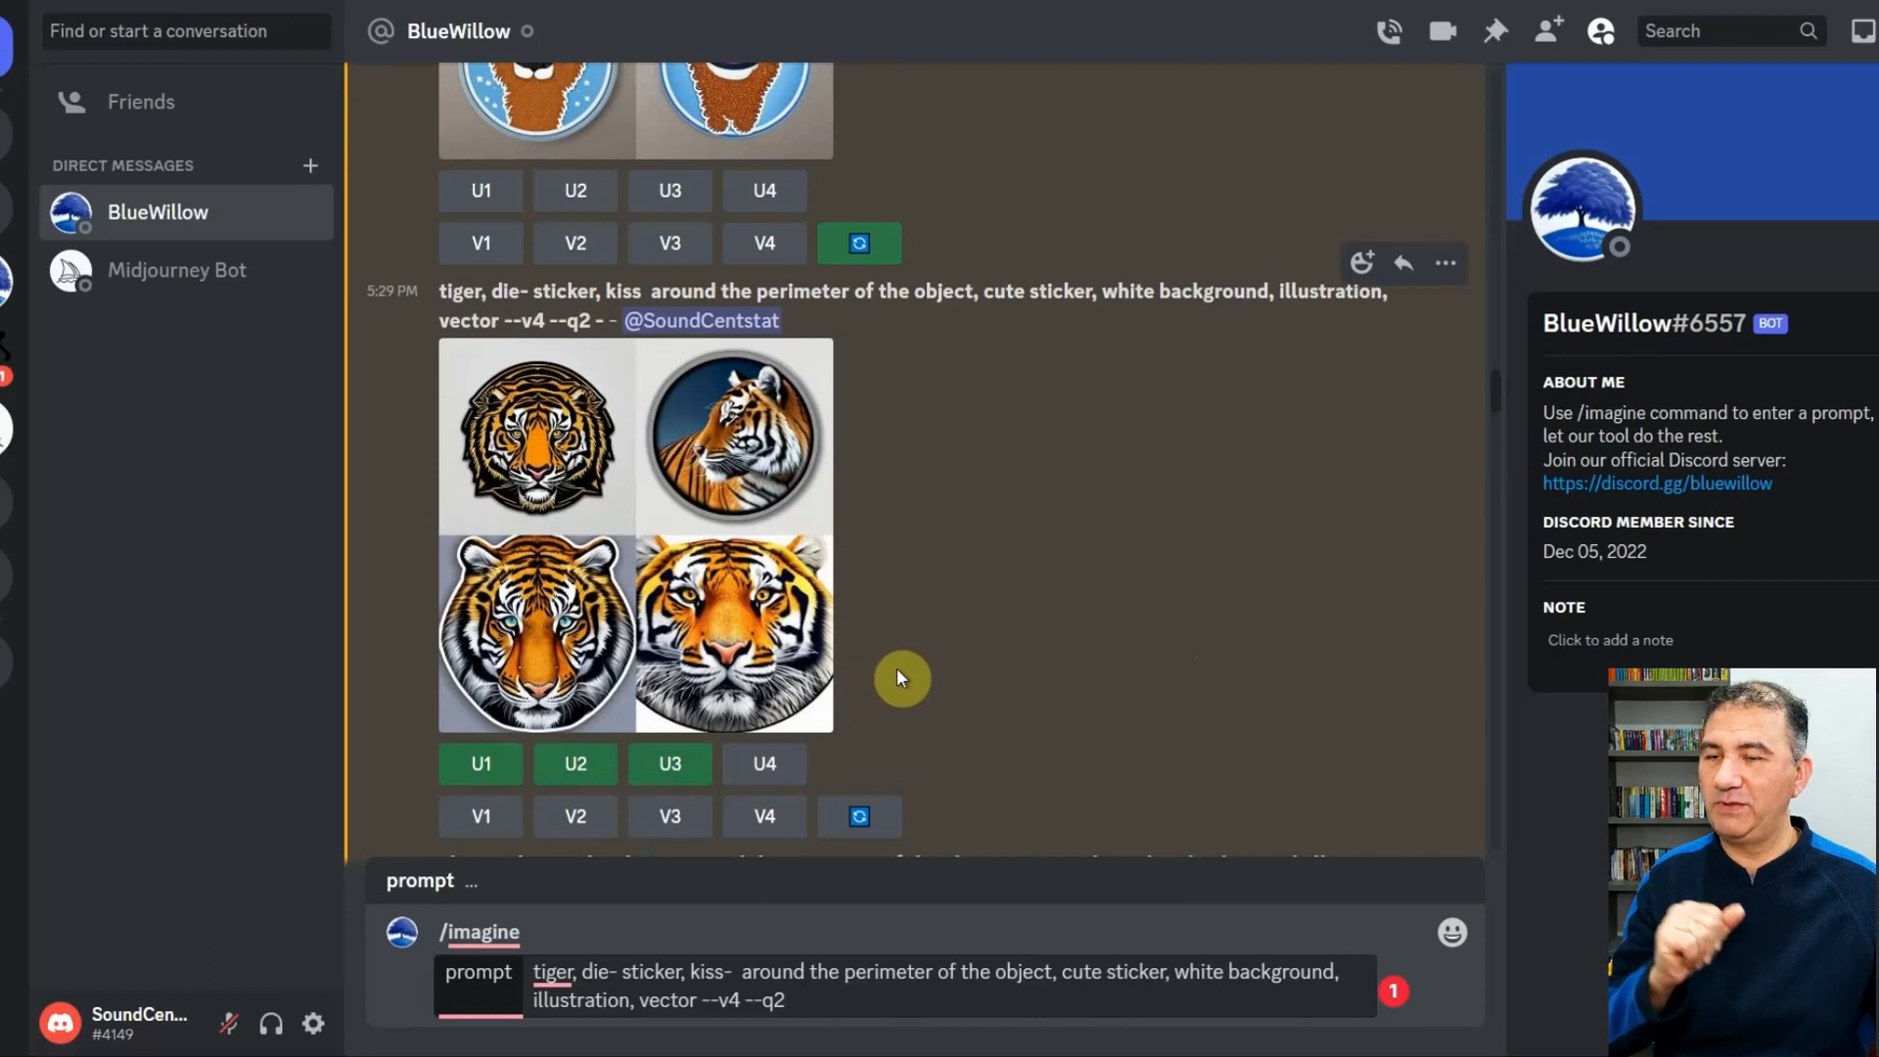
{"action": "scroll", "coordinate": [1498, 390], "scroll_direction": "down", "scroll_amount": 5}
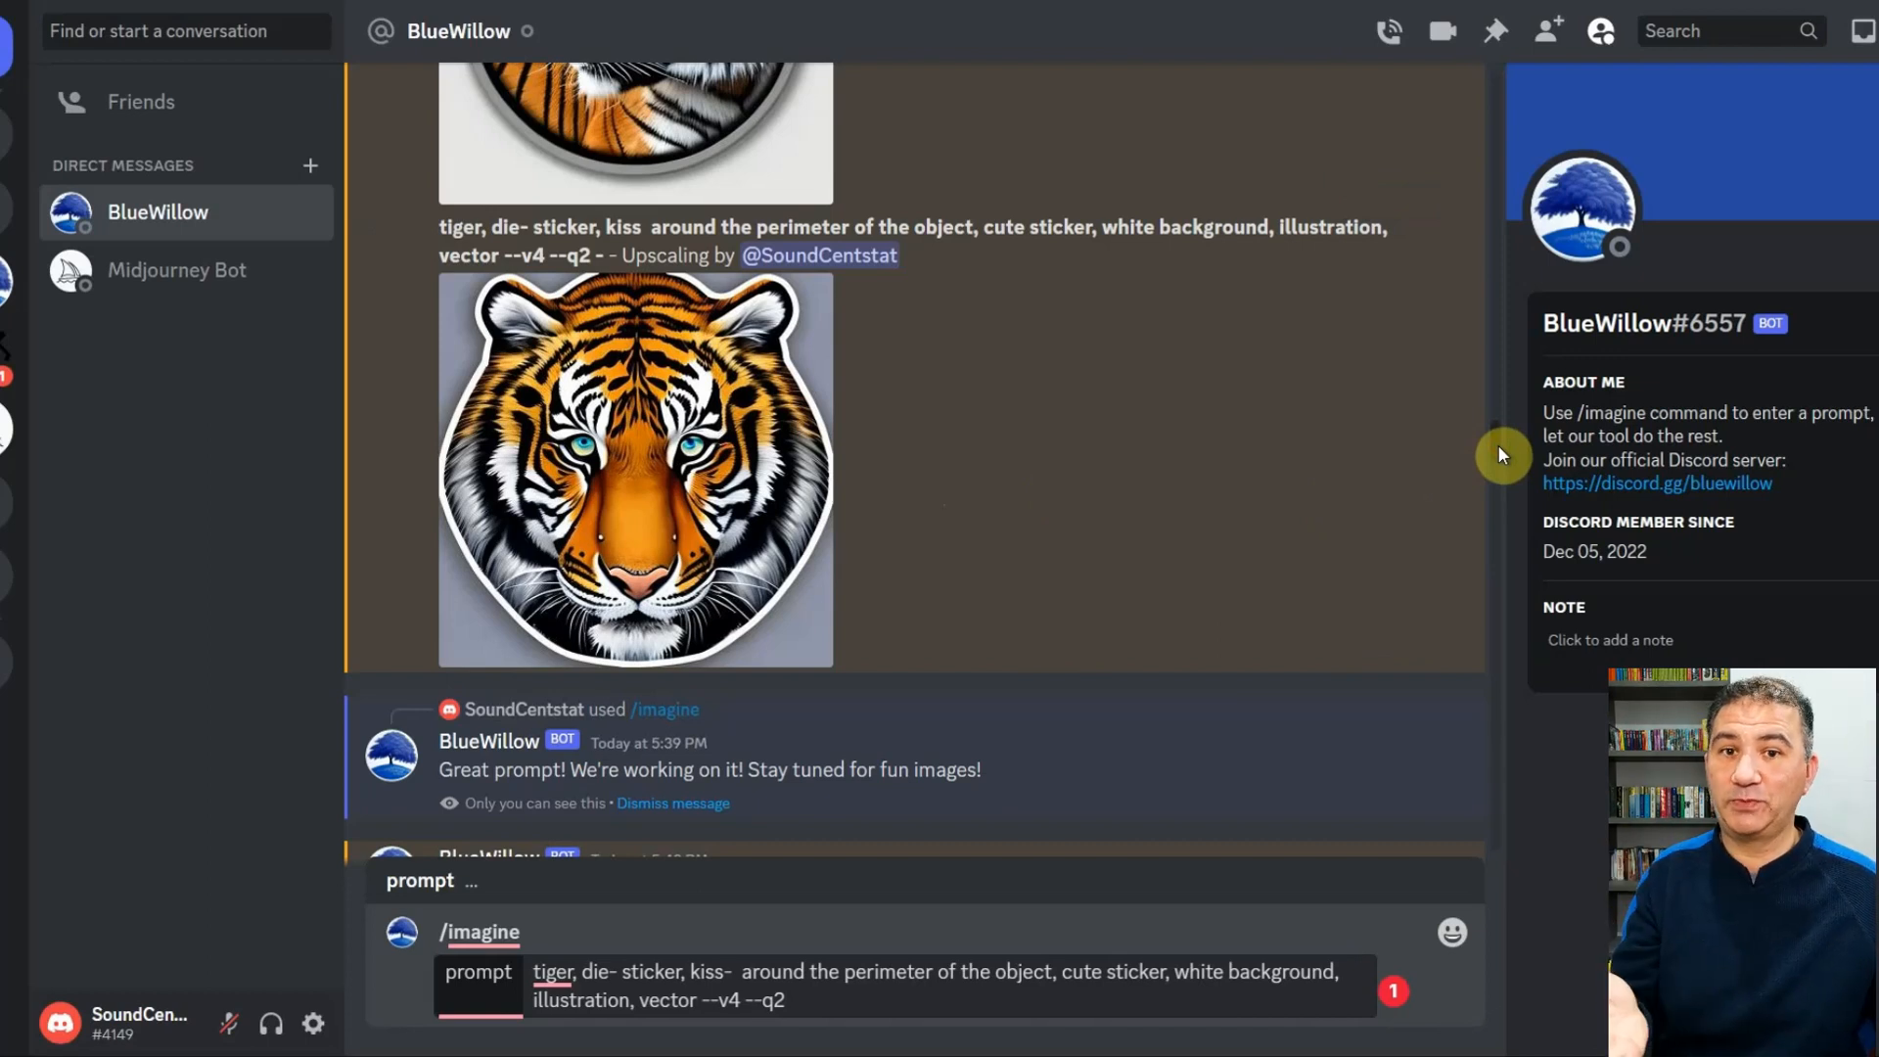
{"action": "scroll", "coordinate": [1497, 444], "scroll_direction": "down", "scroll_amount": 8}
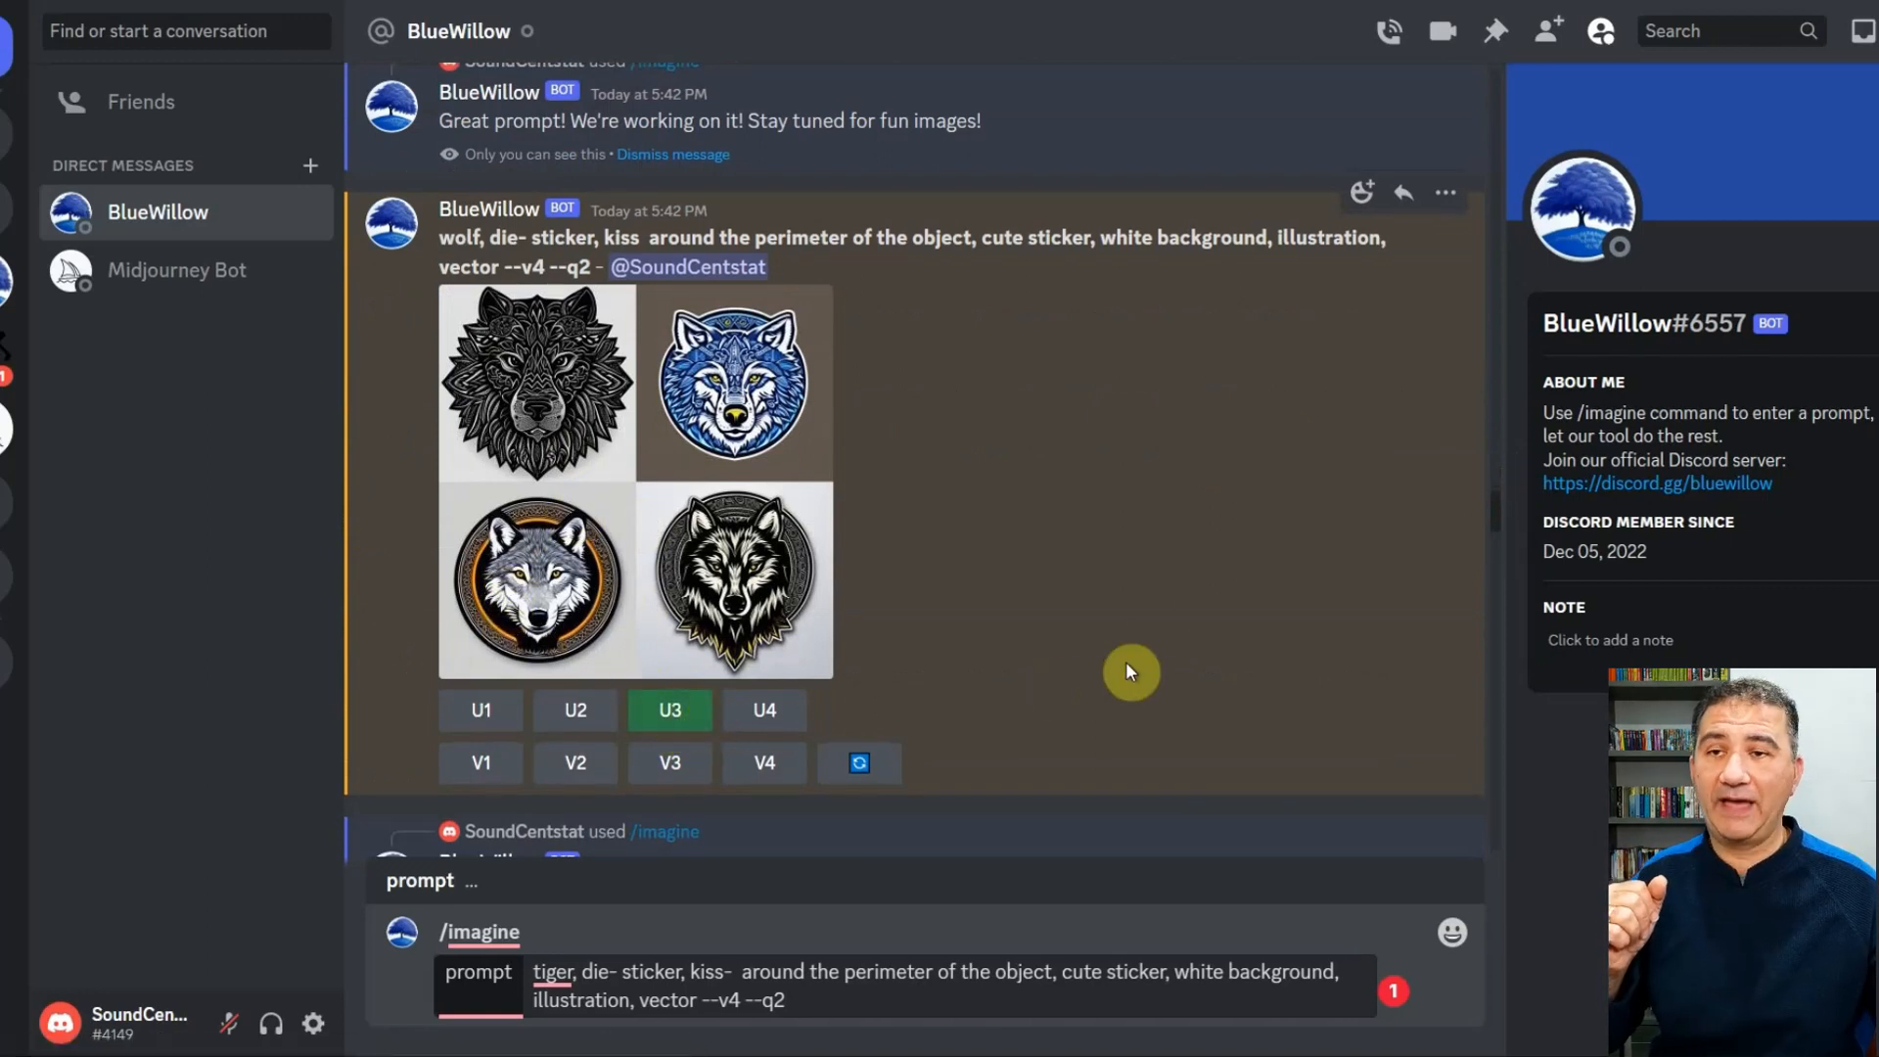
{"action": "scroll", "coordinate": [1495, 512], "scroll_direction": "down", "scroll_amount": 7}
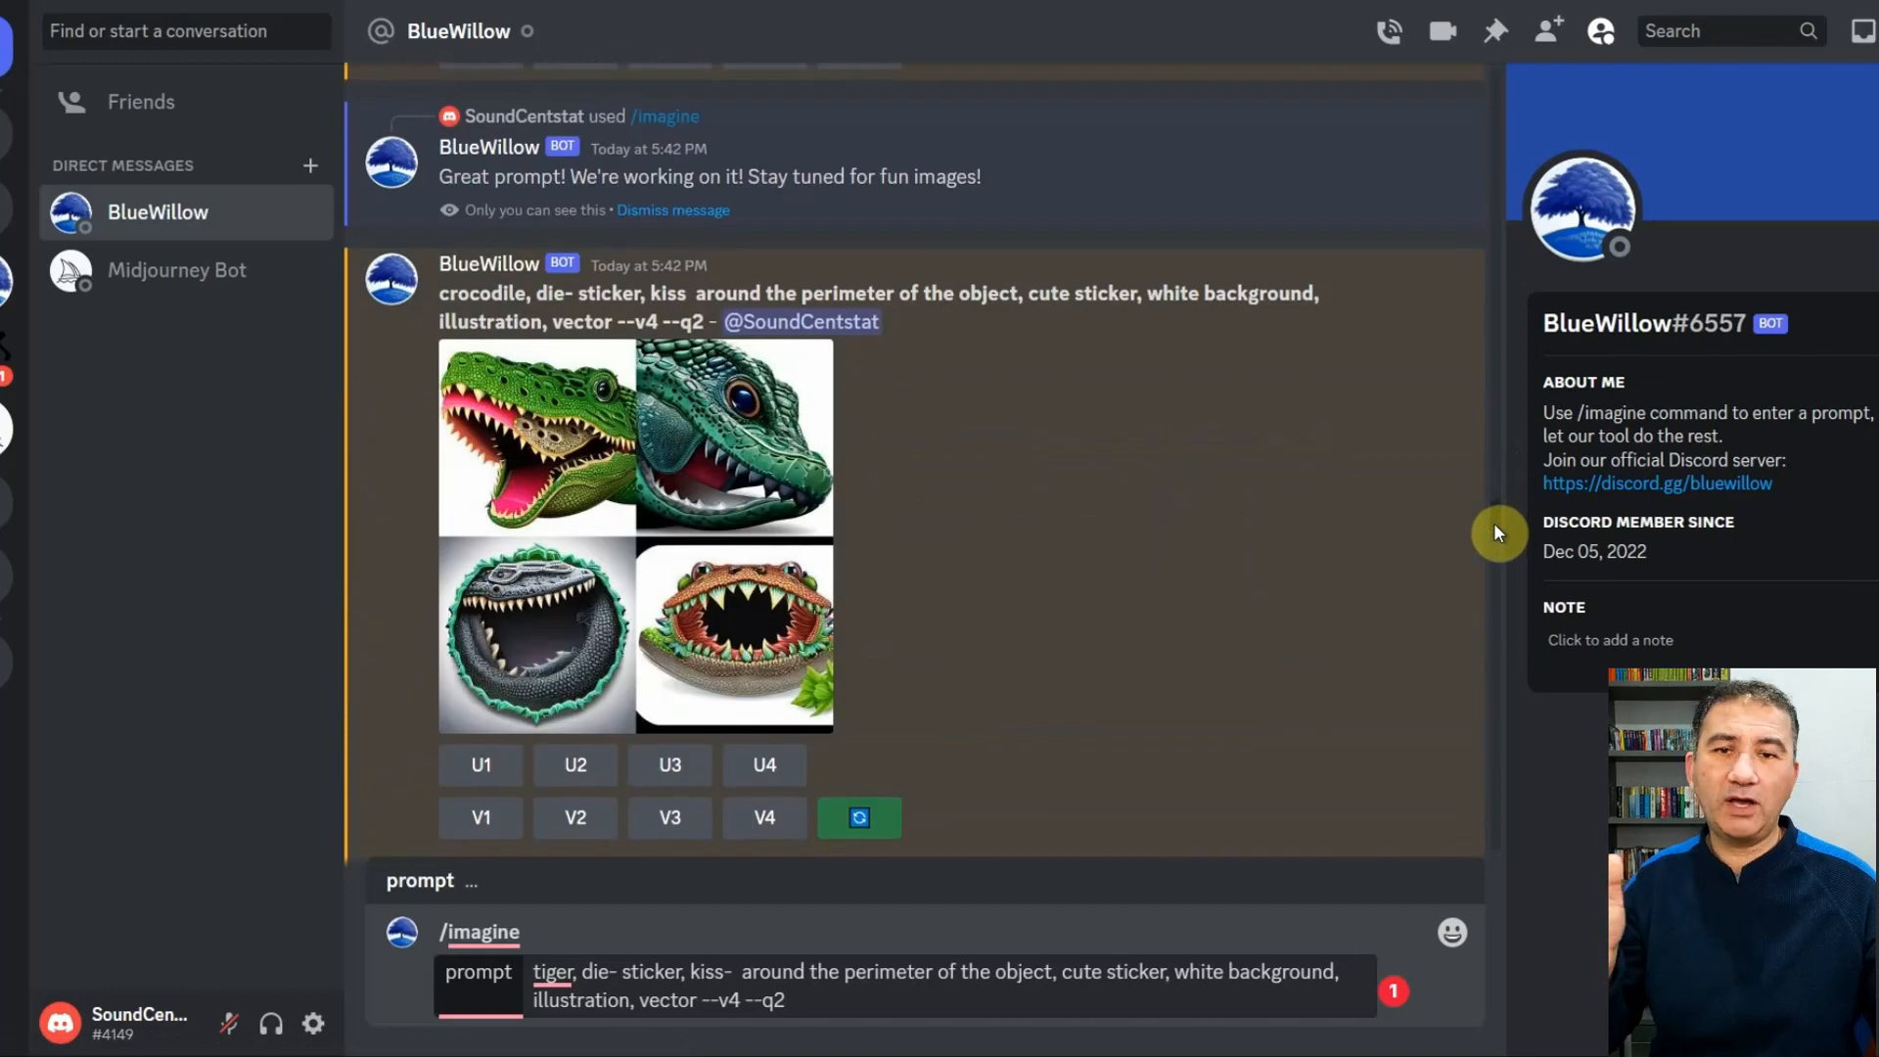
{"action": "scroll", "coordinate": [1494, 522], "scroll_direction": "down", "scroll_amount": 4}
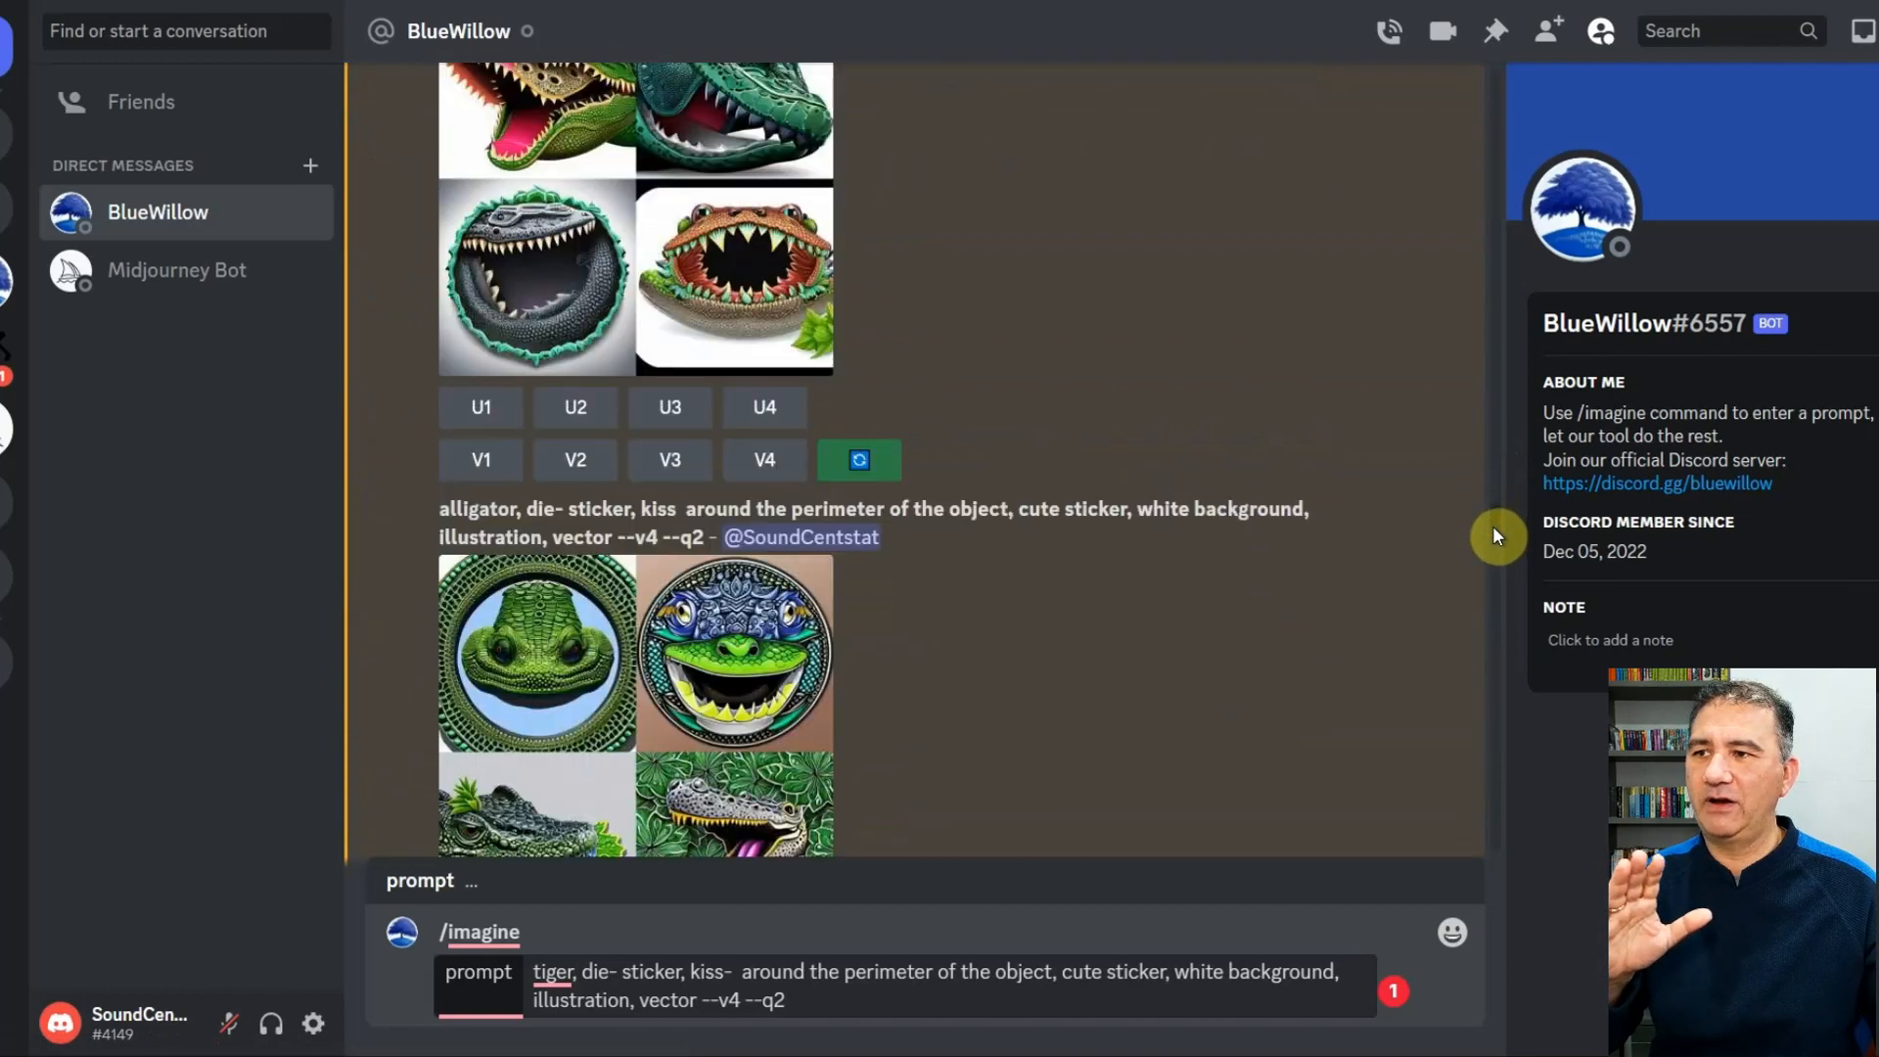
{"action": "scroll", "coordinate": [1493, 533], "scroll_direction": "down", "scroll_amount": 2}
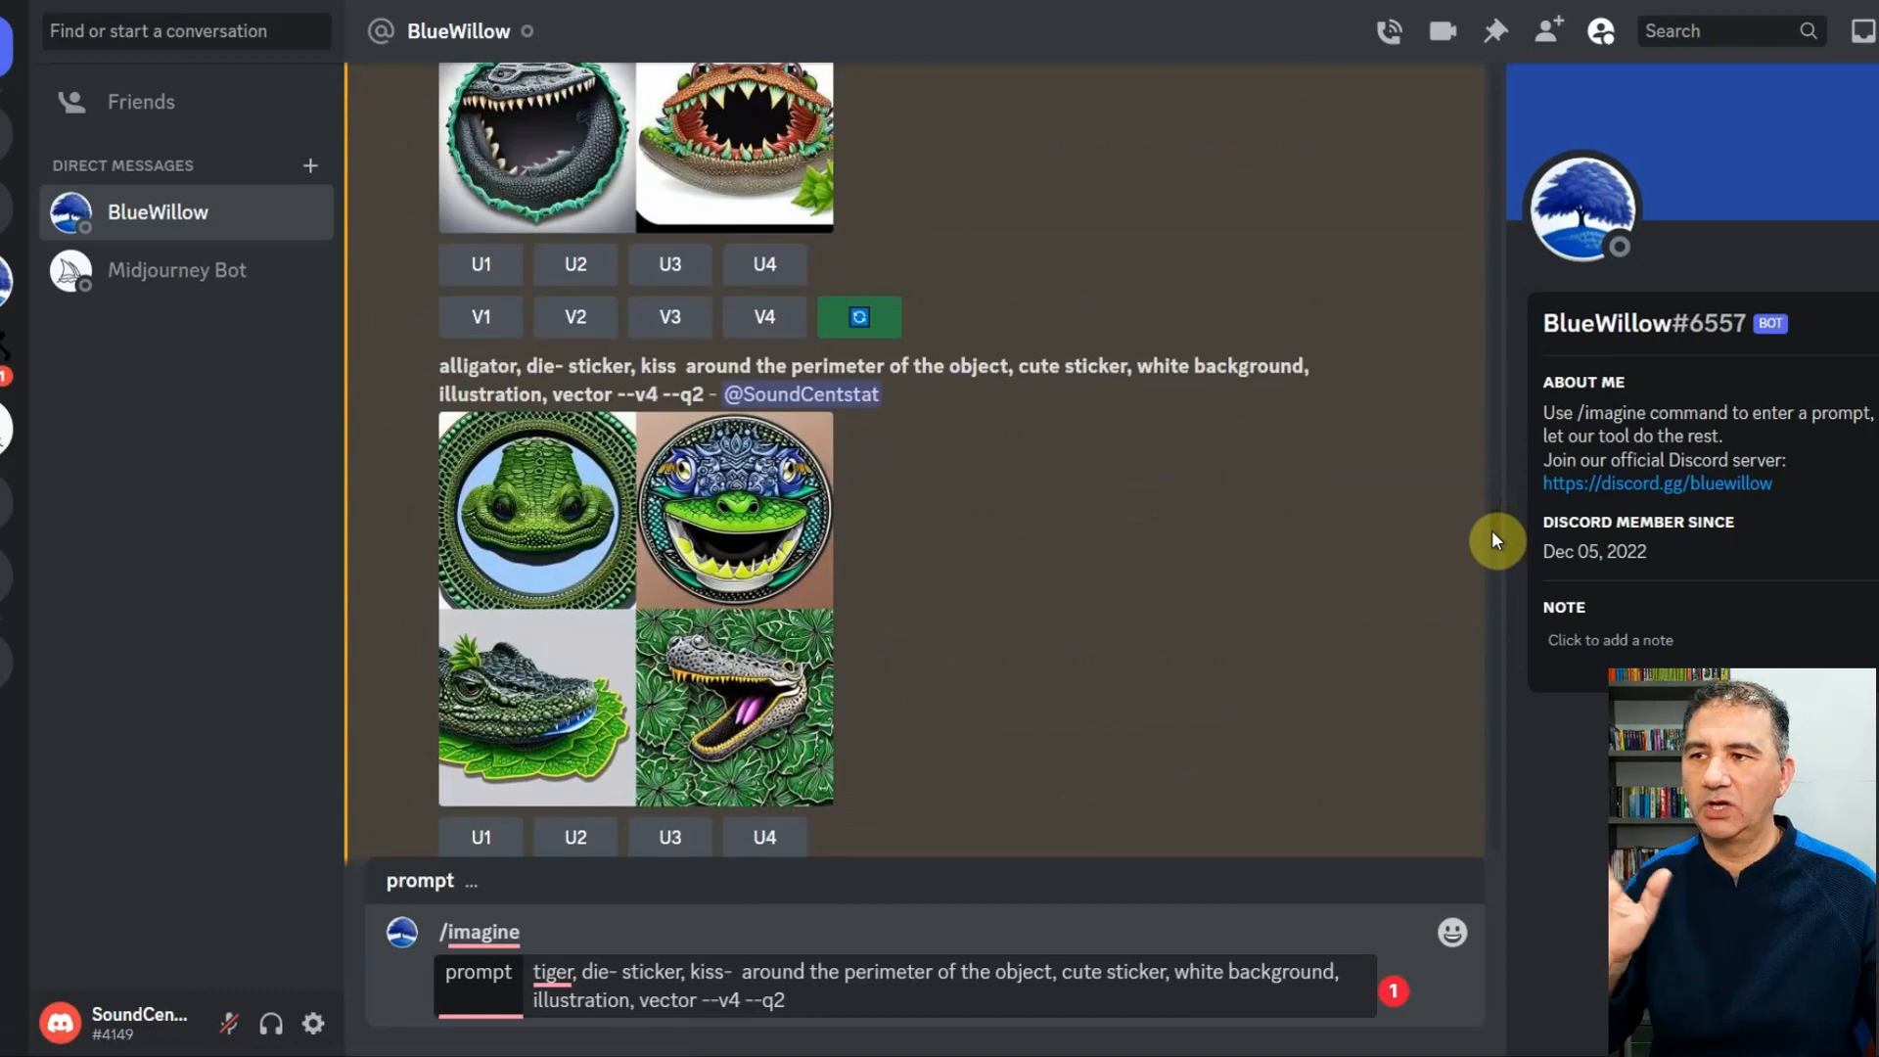
{"action": "scroll", "coordinate": [1491, 533], "scroll_direction": "down", "scroll_amount": 4}
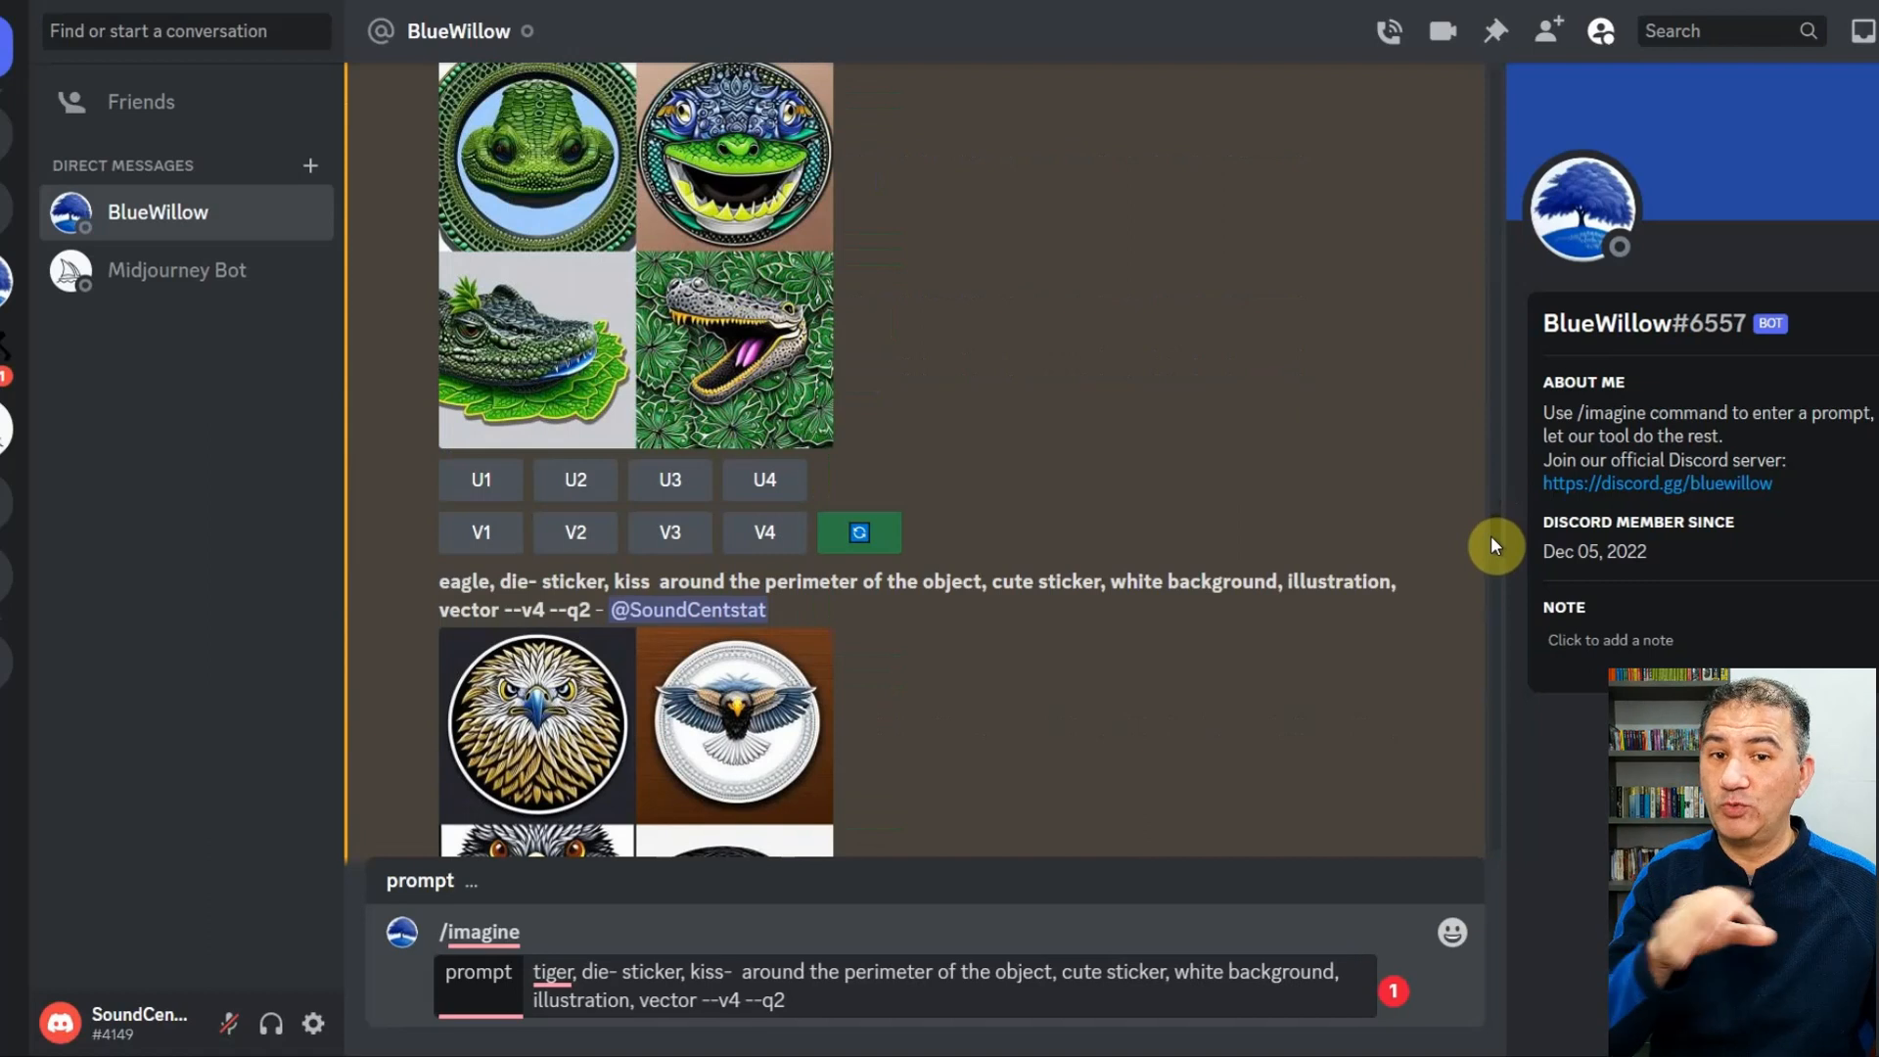
{"action": "scroll", "coordinate": [1490, 536], "scroll_direction": "up", "scroll_amount": 1}
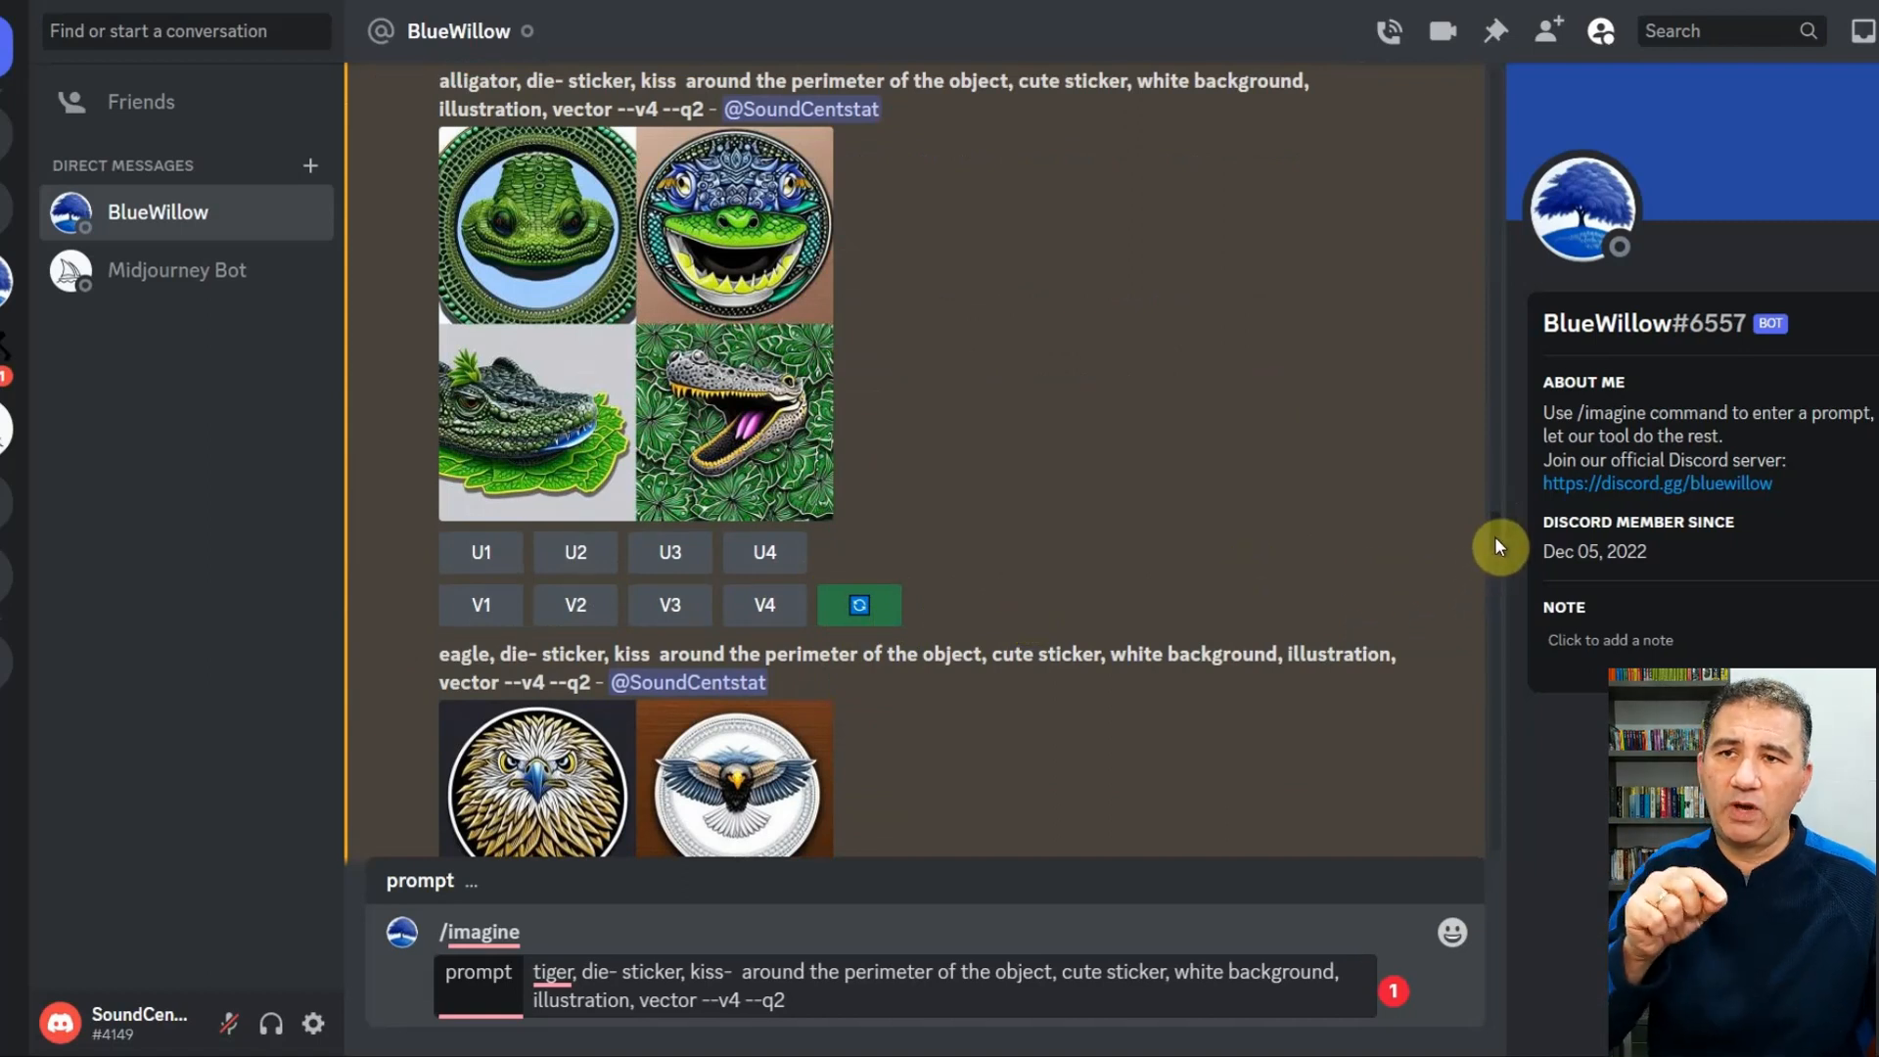
{"action": "left_click_drag", "start_coordinate": [1494, 536], "coordinate": [1492, 542]}
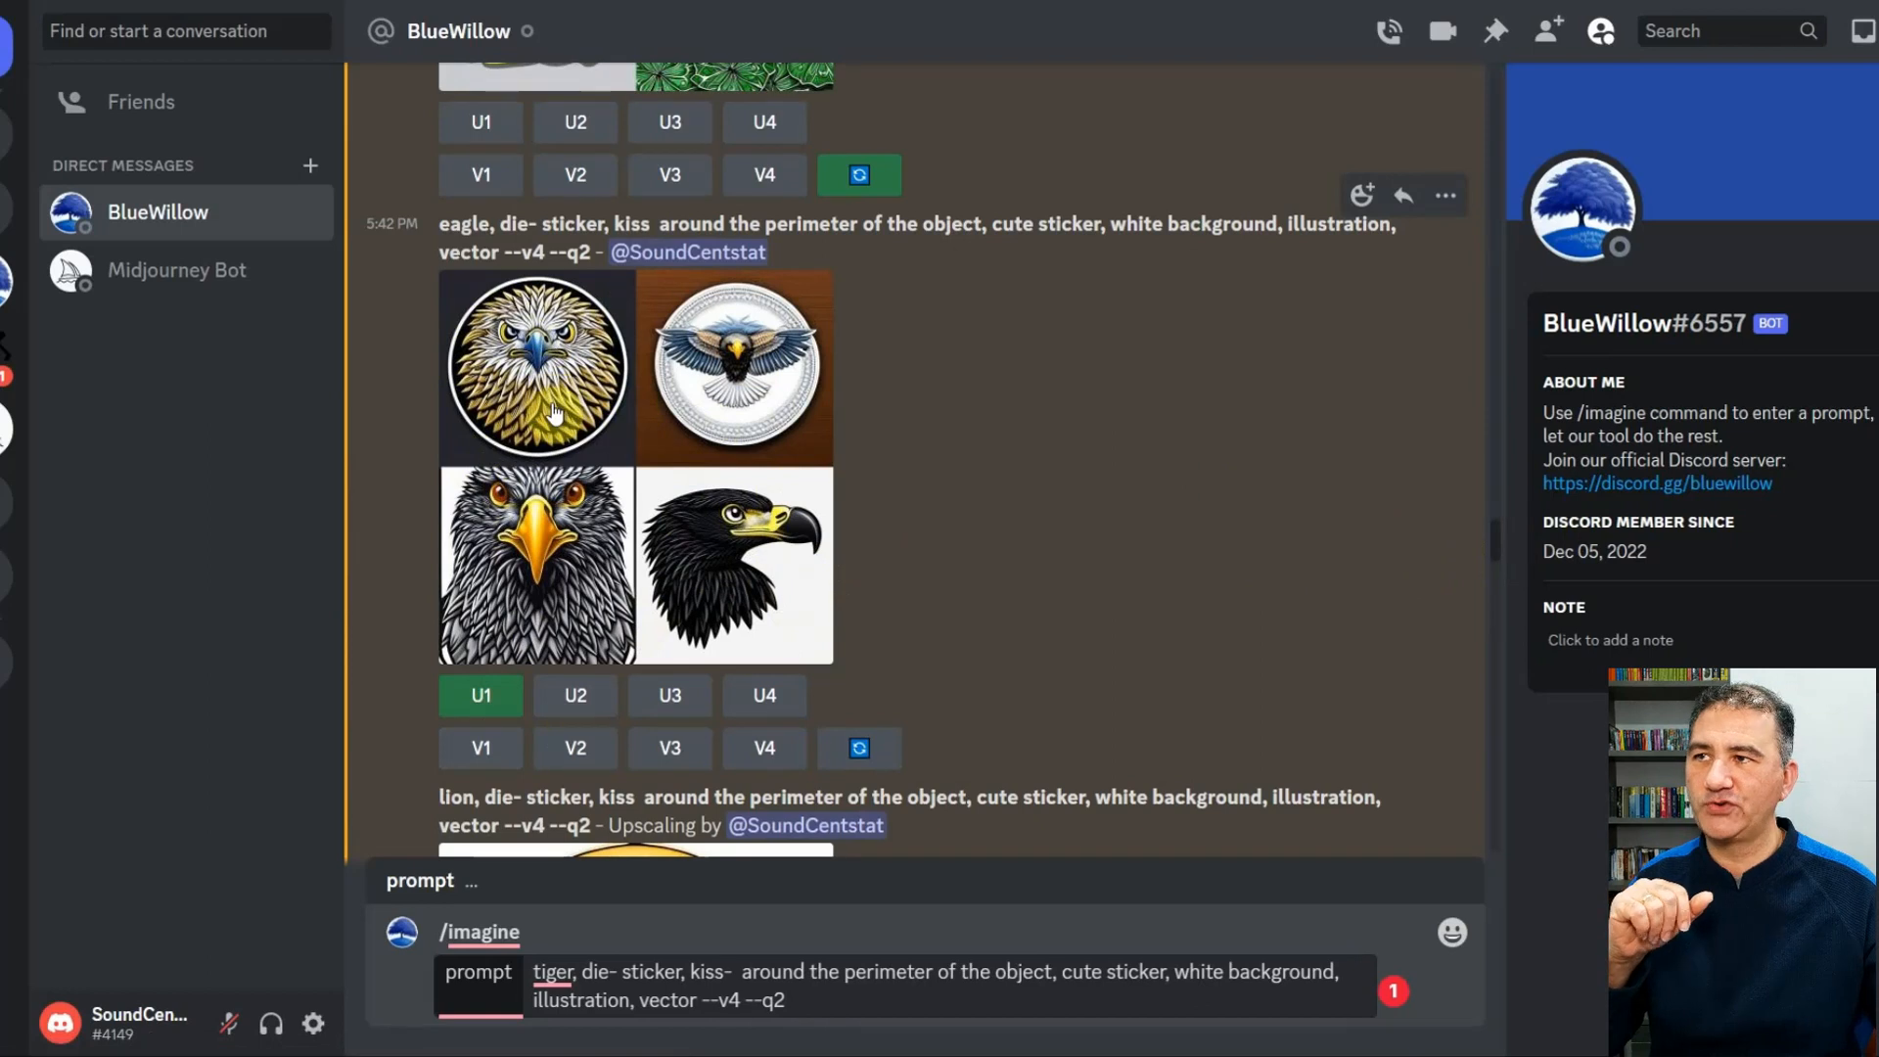
- Review the upscaled lion, leopard, jaguar and wolf stickers and the cheetah sticker grid further along the chat
{"action": "scroll", "coordinate": [1497, 548], "scroll_direction": "down", "scroll_amount": 5}
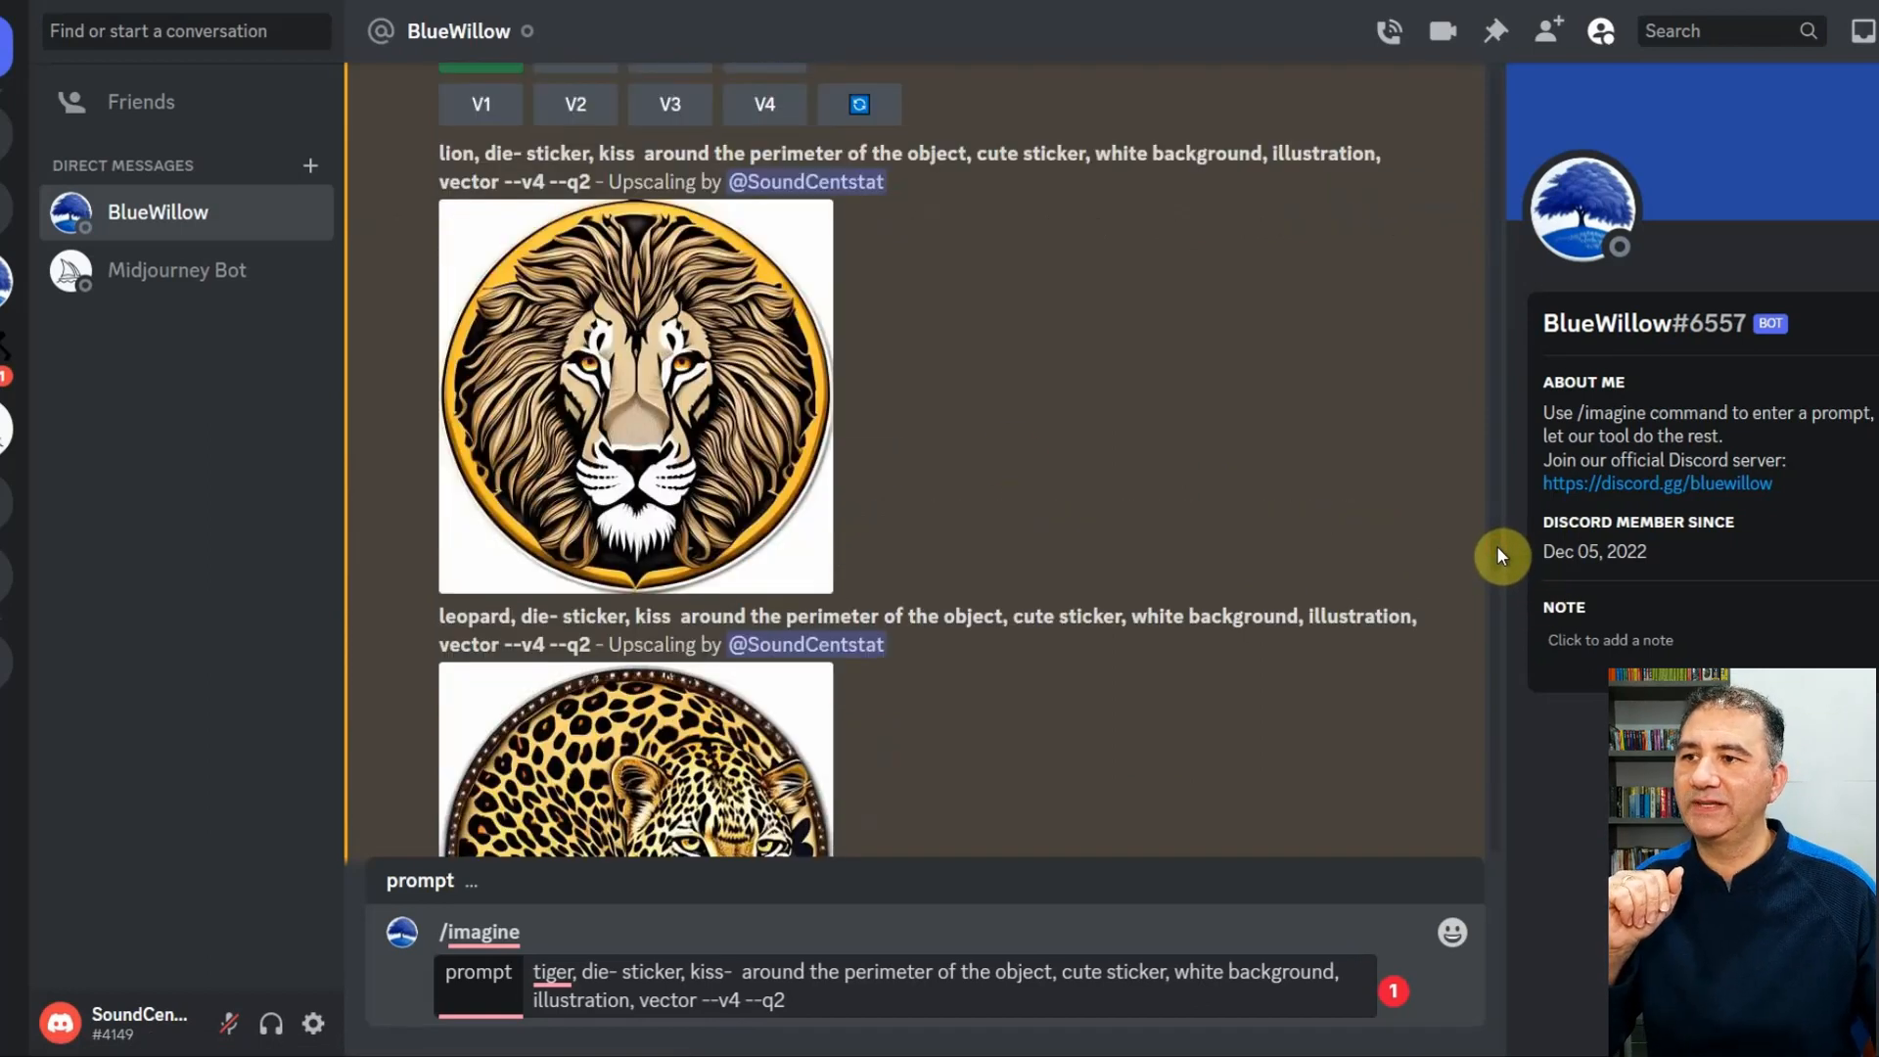
{"action": "scroll", "coordinate": [1499, 551], "scroll_direction": "down", "scroll_amount": 3}
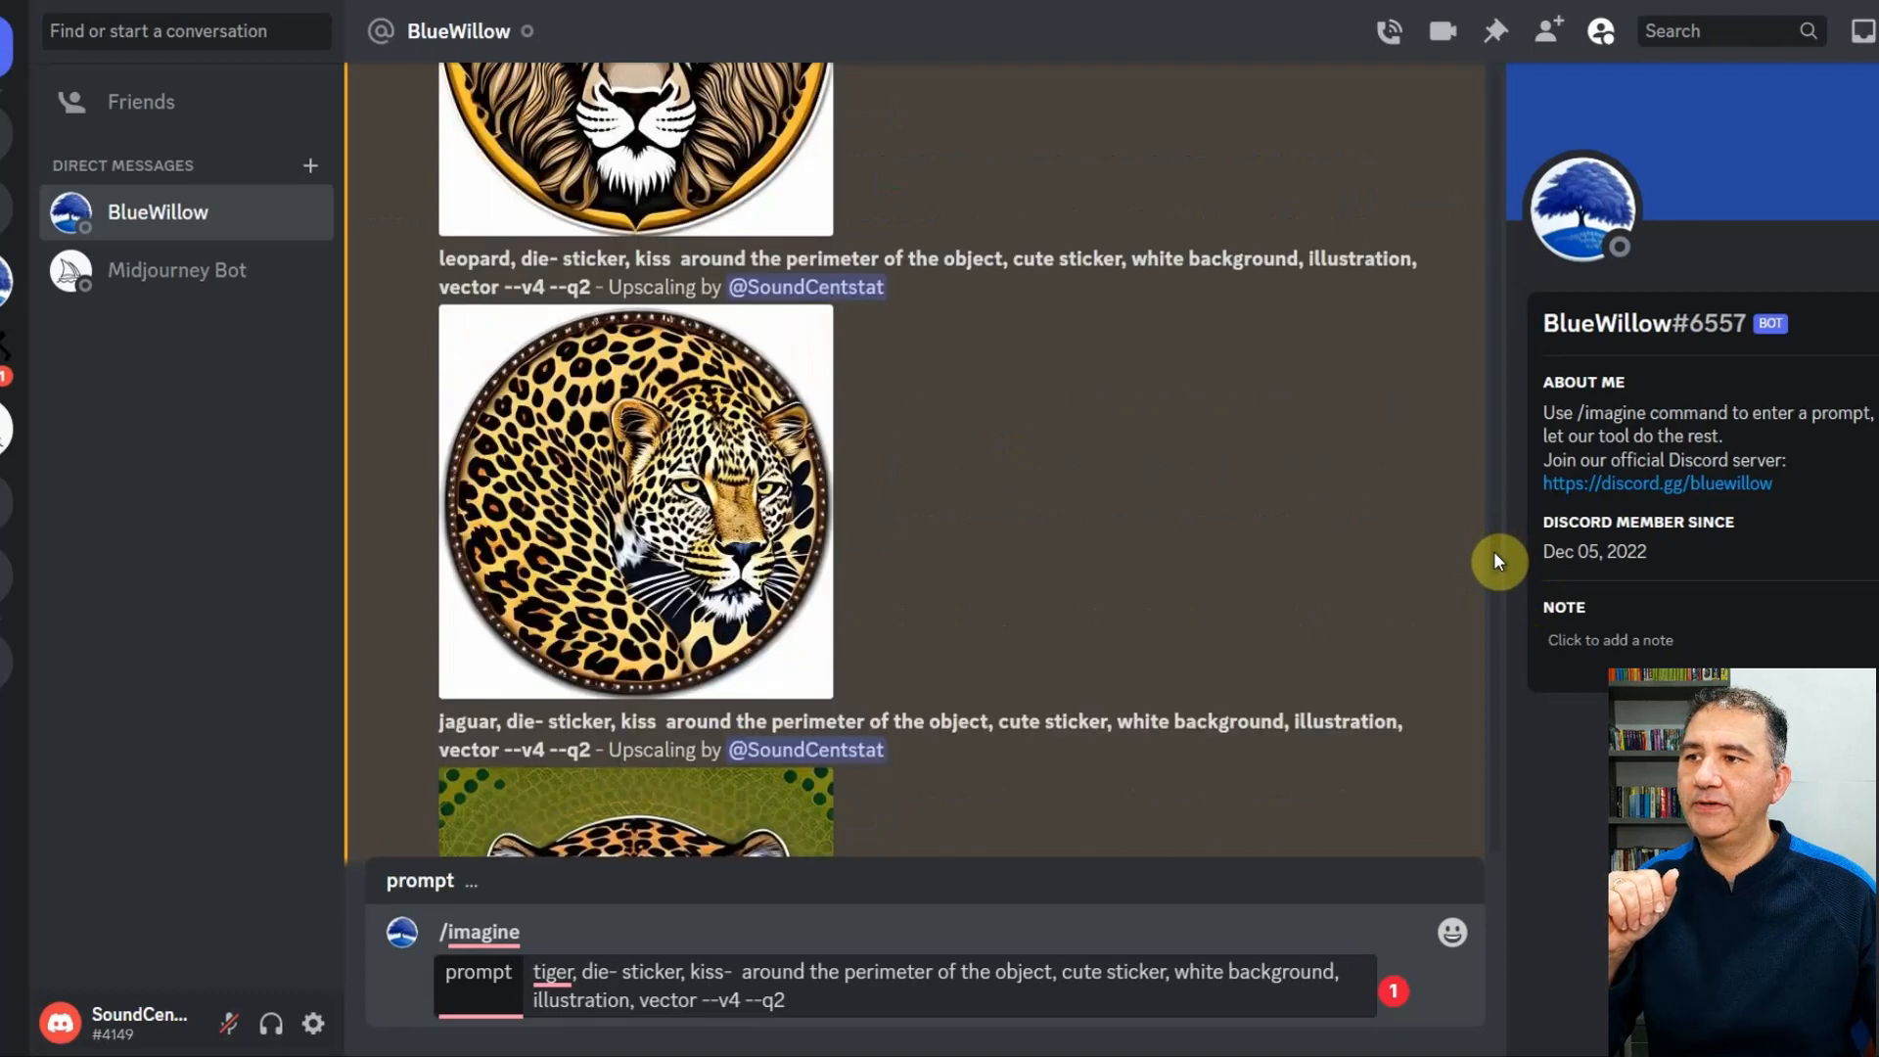
{"action": "scroll", "coordinate": [1493, 561], "scroll_direction": "down", "scroll_amount": 1}
{"action": "scroll", "coordinate": [1494, 554], "scroll_direction": "down", "scroll_amount": 5}
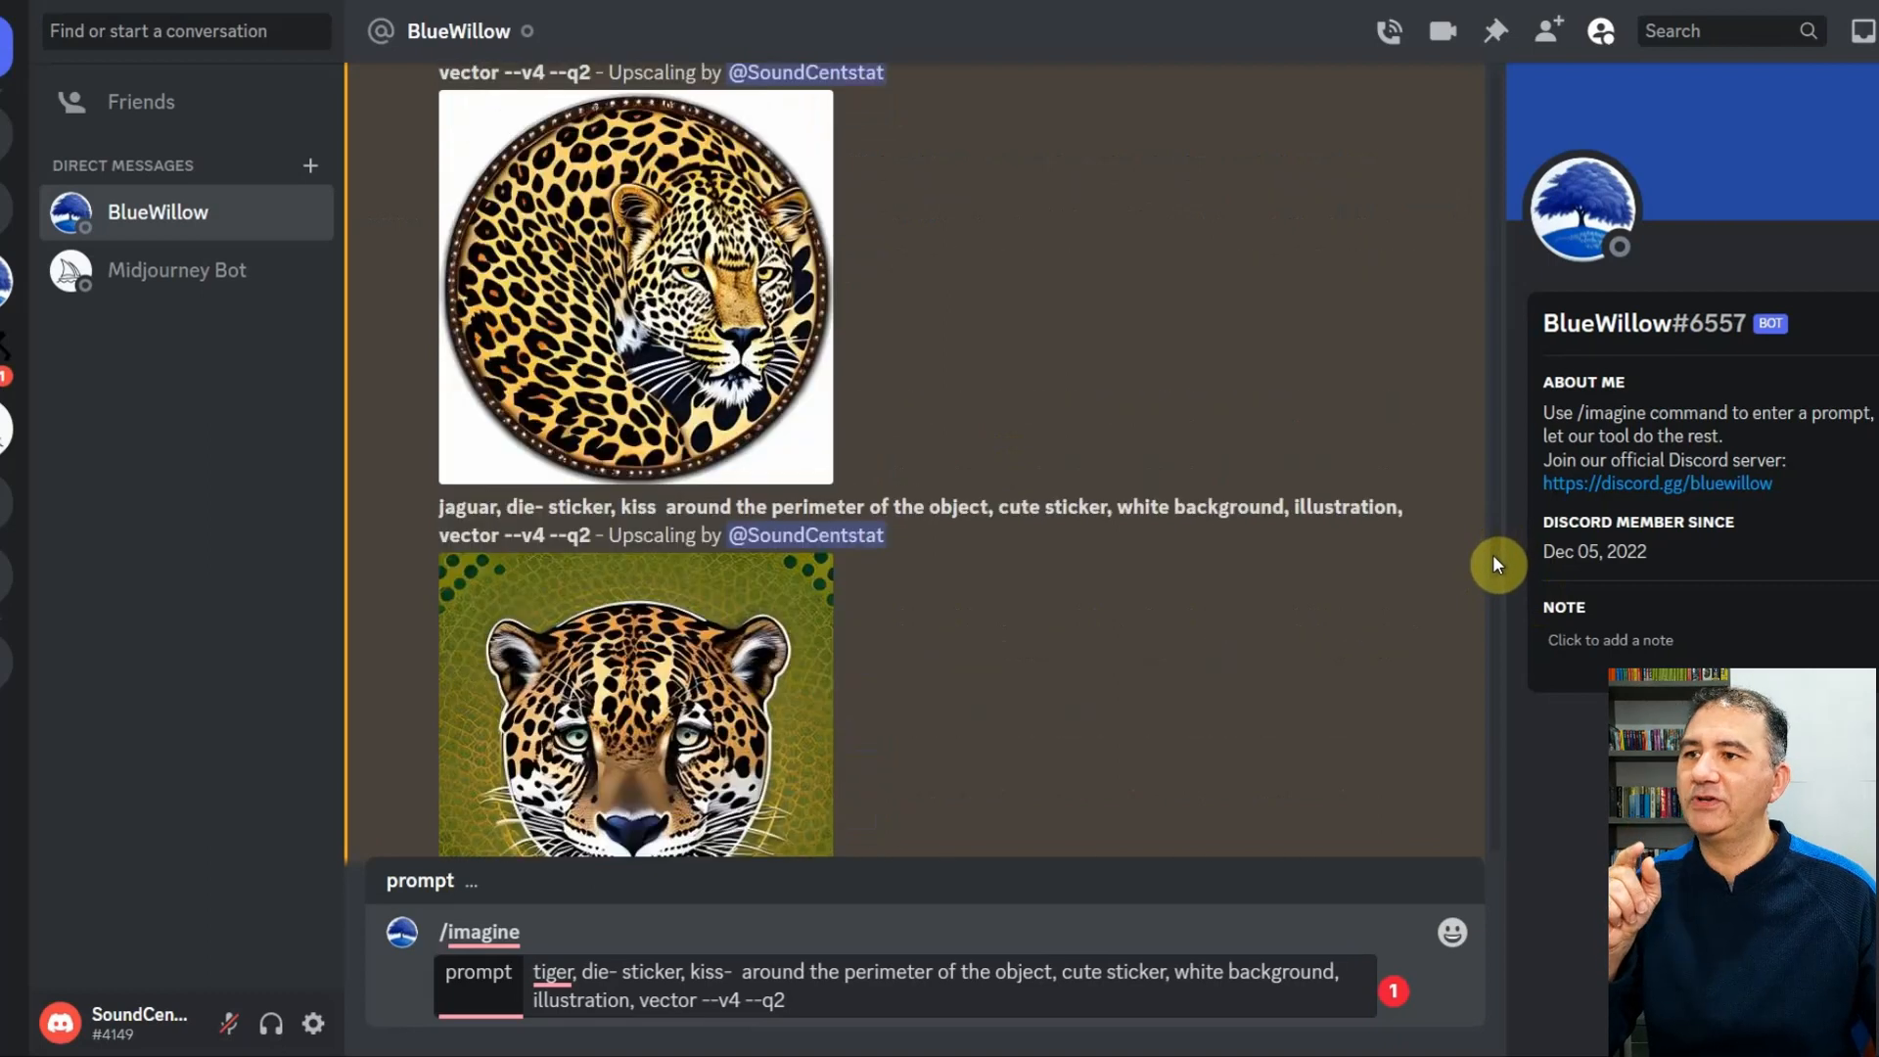
{"action": "scroll", "coordinate": [1492, 562], "scroll_direction": "down", "scroll_amount": 2}
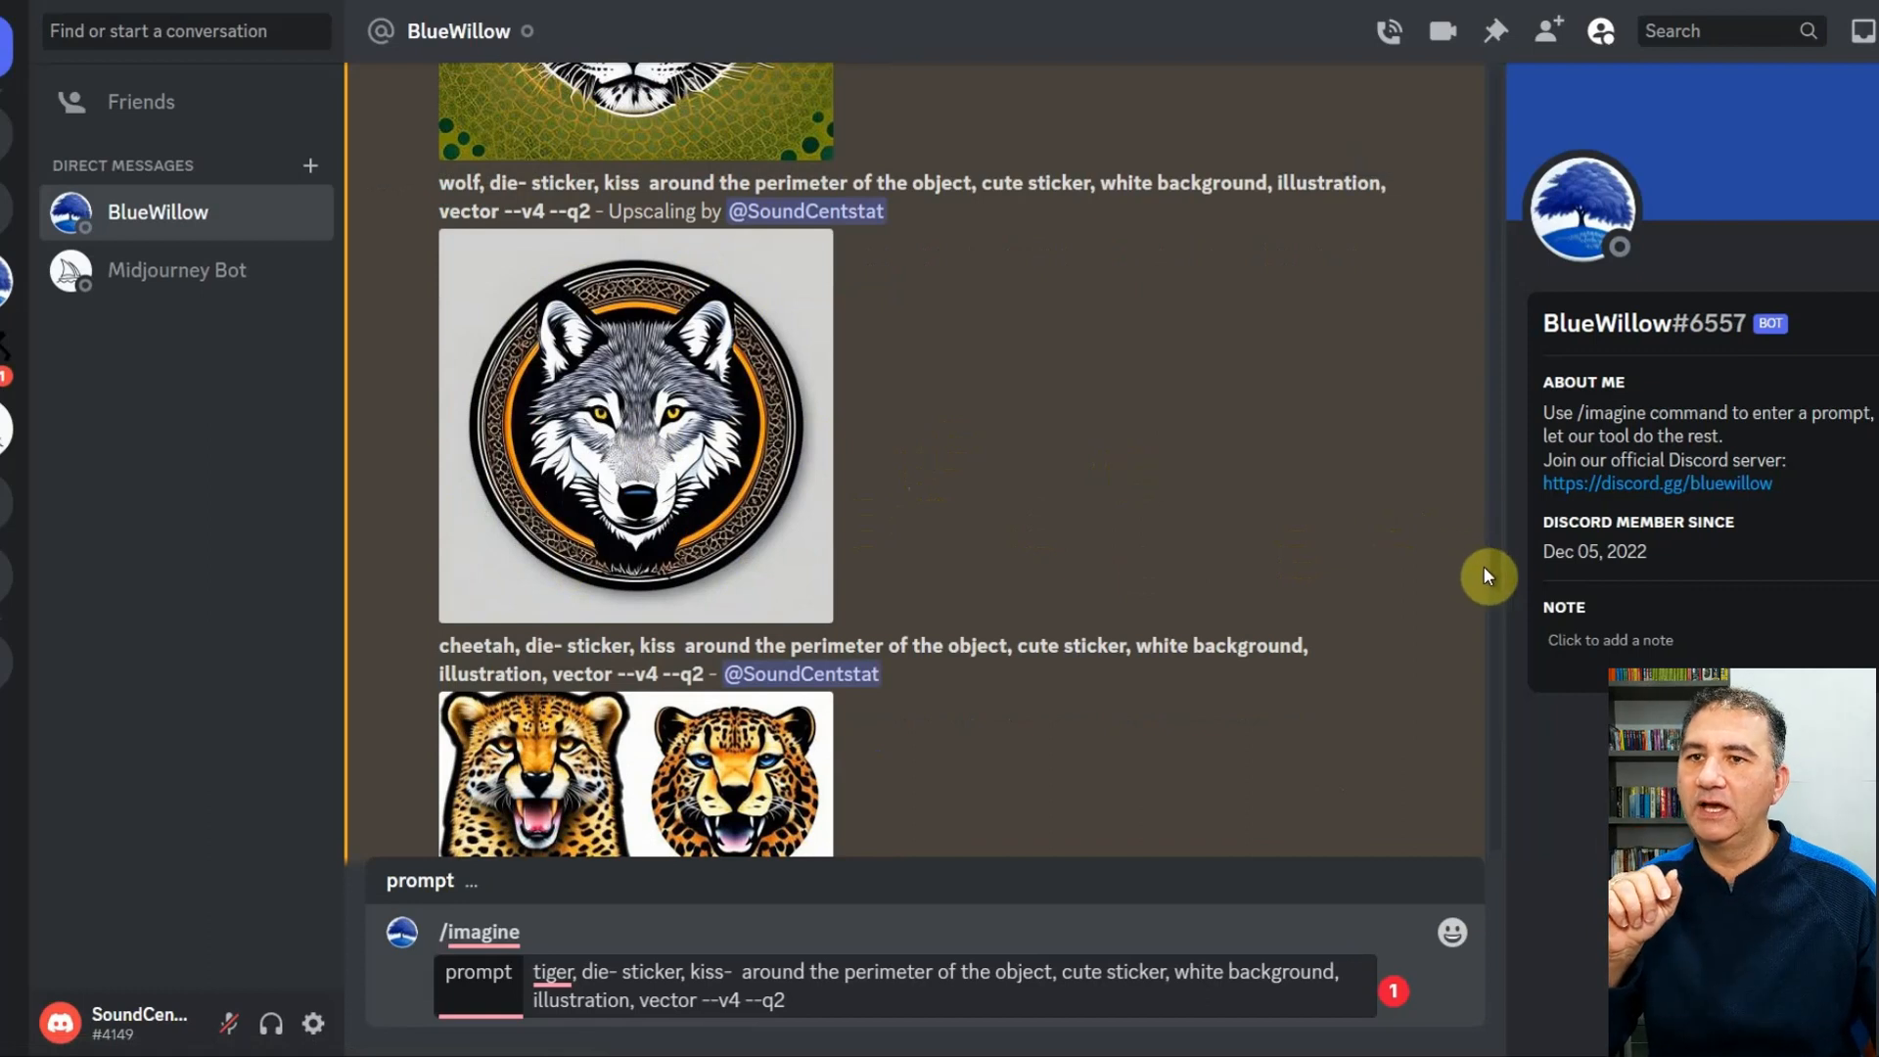
{"action": "scroll", "coordinate": [1494, 576], "scroll_direction": "down", "scroll_amount": 4}
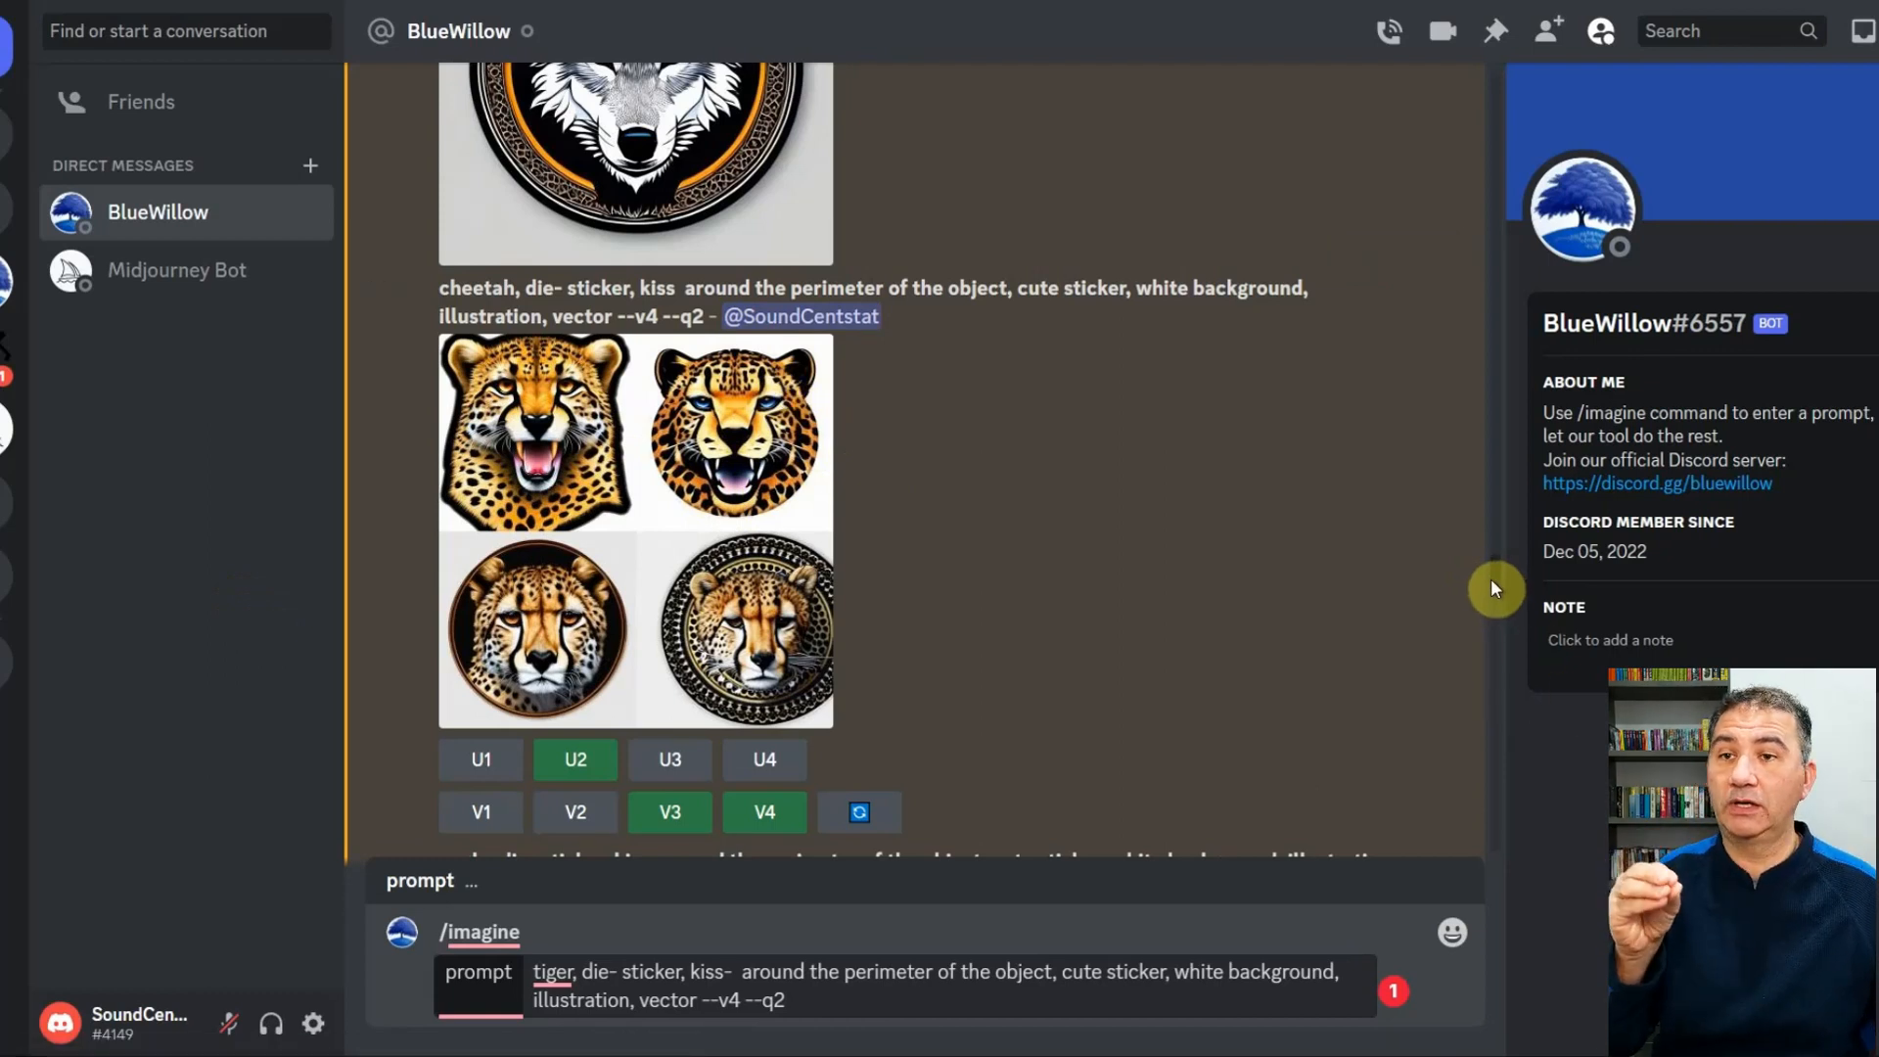
{"action": "left_click_drag", "start_coordinate": [1495, 573], "coordinate": [1496, 589]}
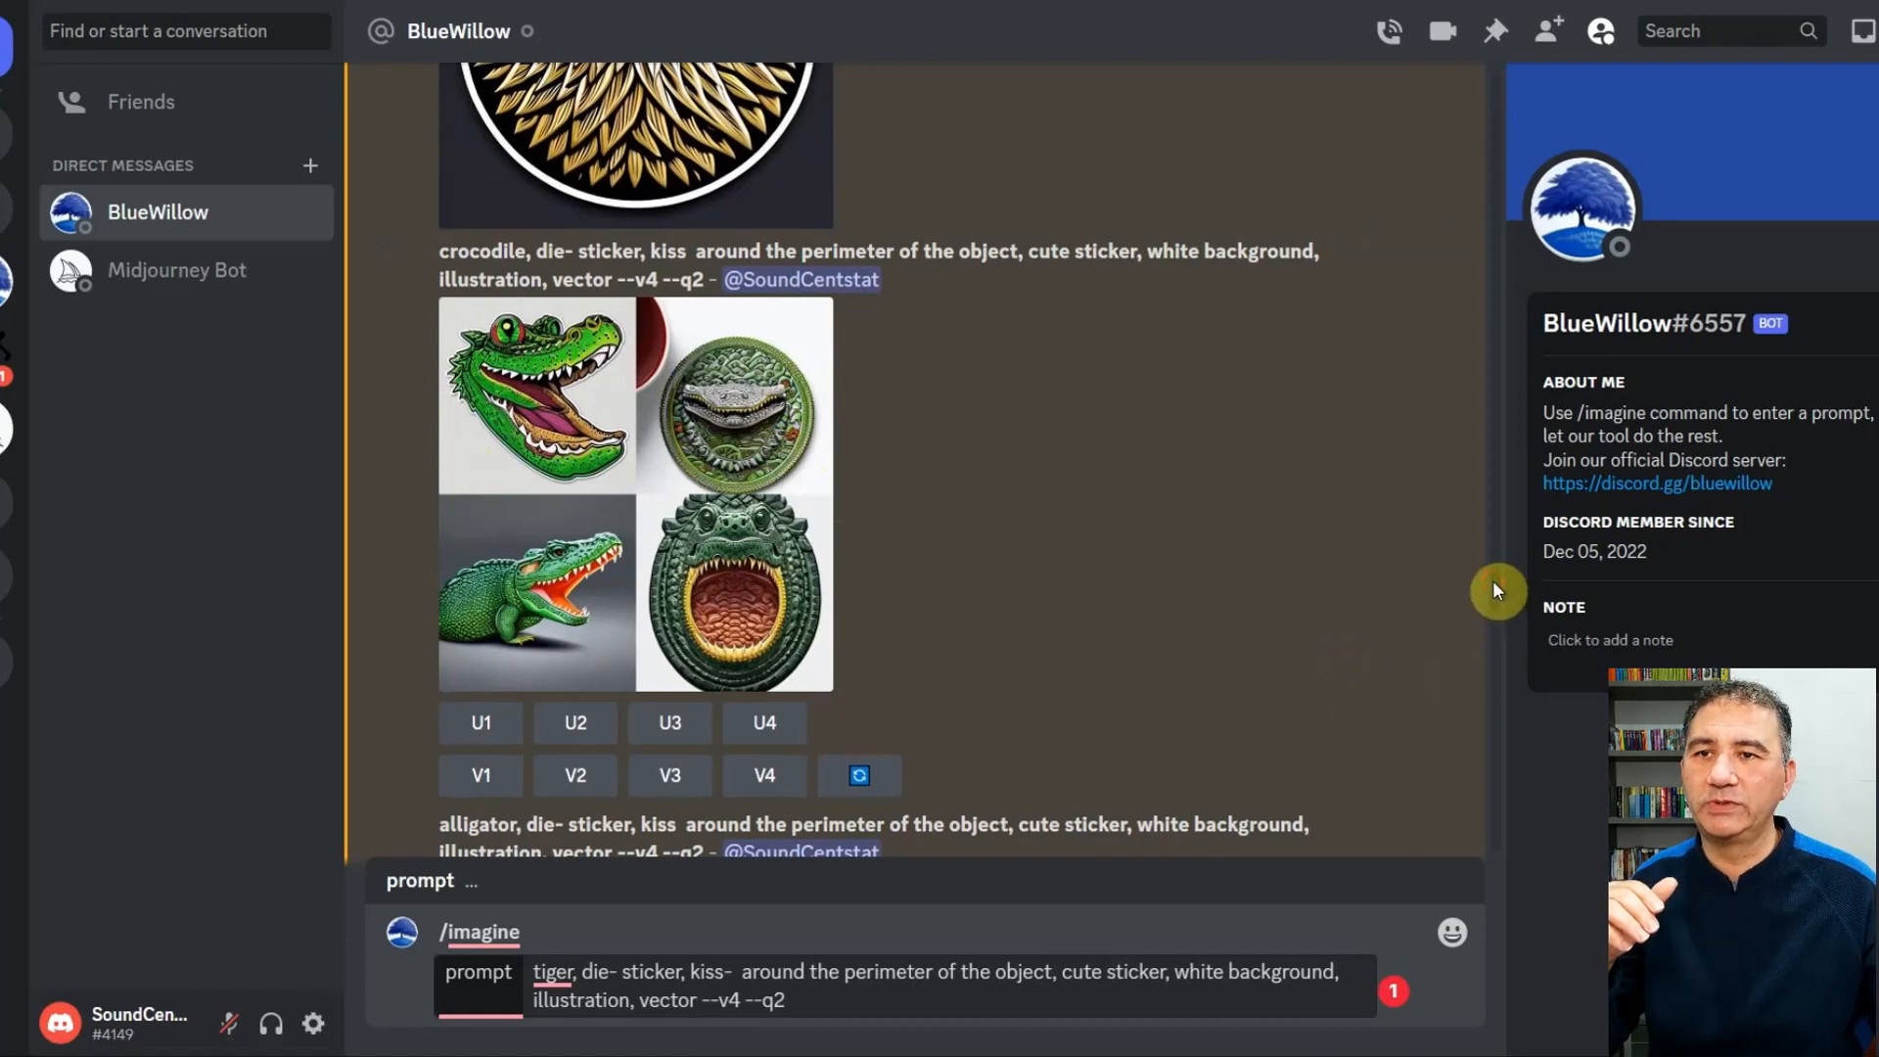
- Examine the second crocodile and alligator grids, plus the monkey and gorilla stickers with their variations and upscales
{"action": "scroll", "coordinate": [1493, 579], "scroll_direction": "down", "scroll_amount": 3}
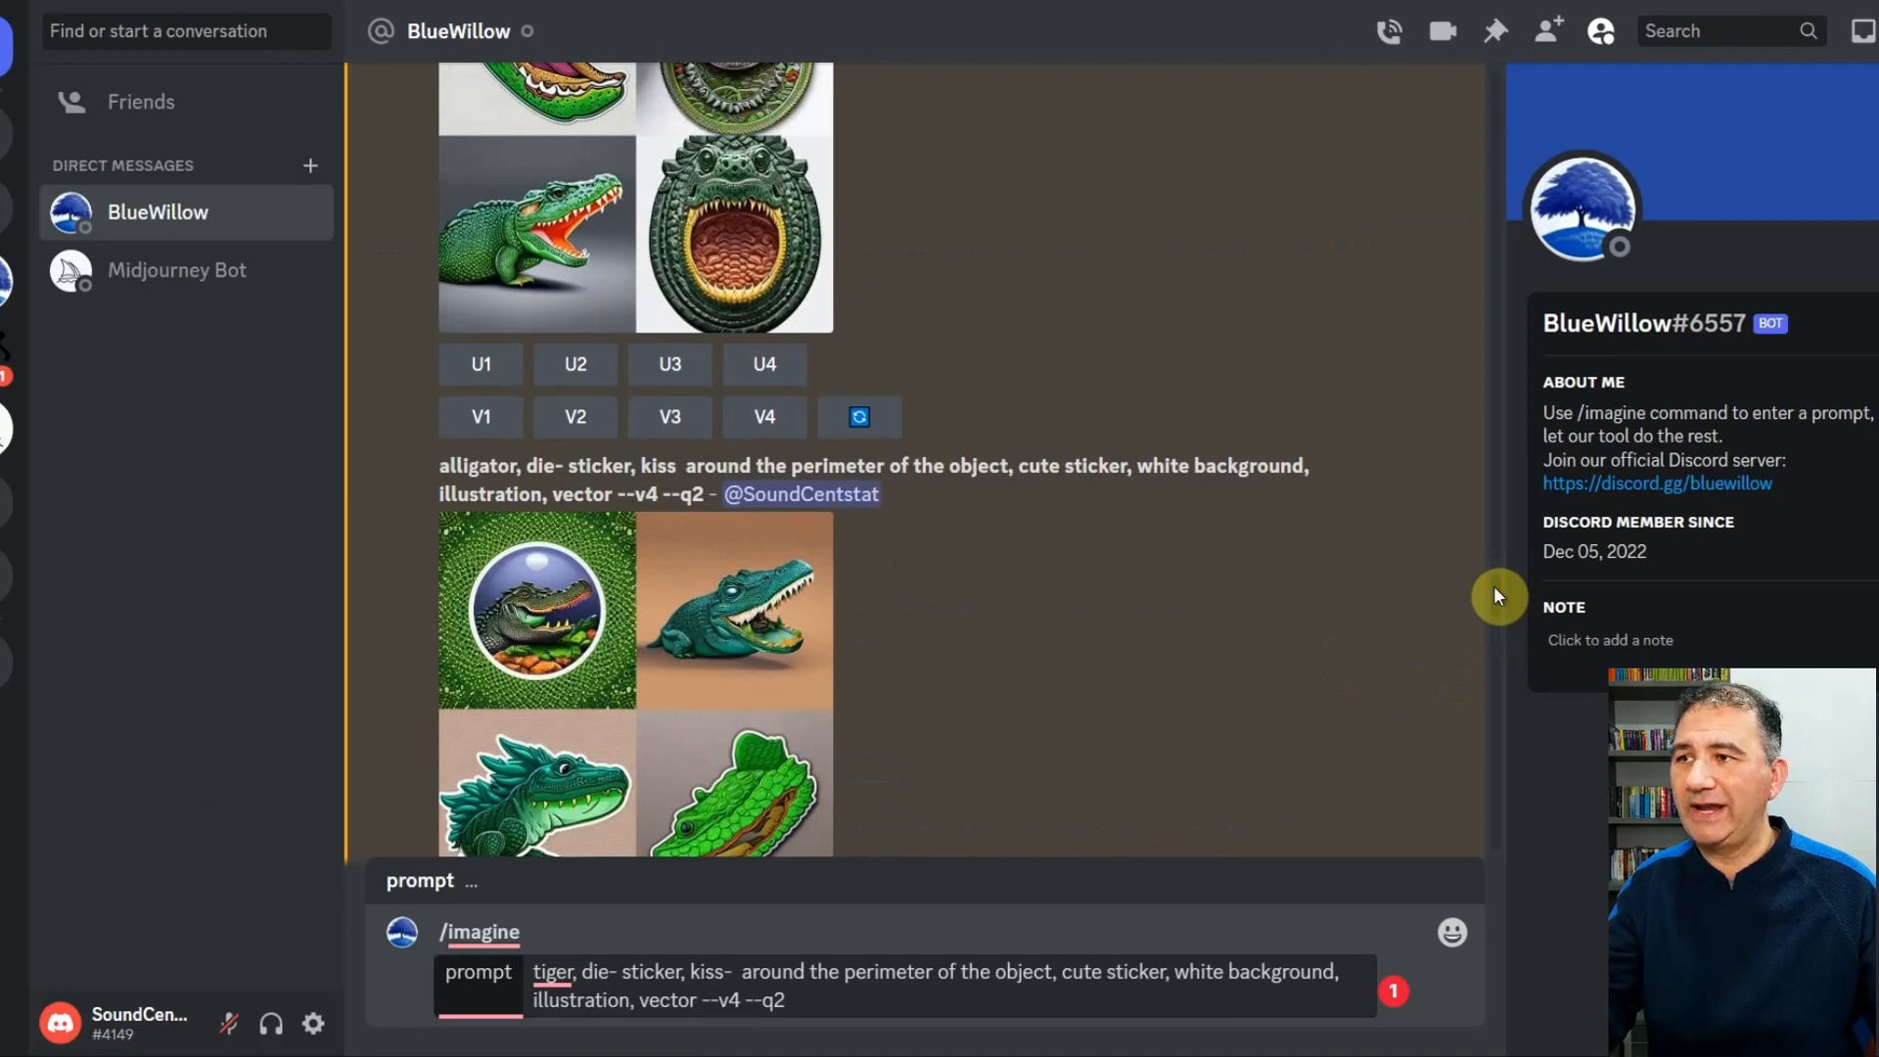
{"action": "scroll", "coordinate": [1496, 587], "scroll_direction": "down", "scroll_amount": 2}
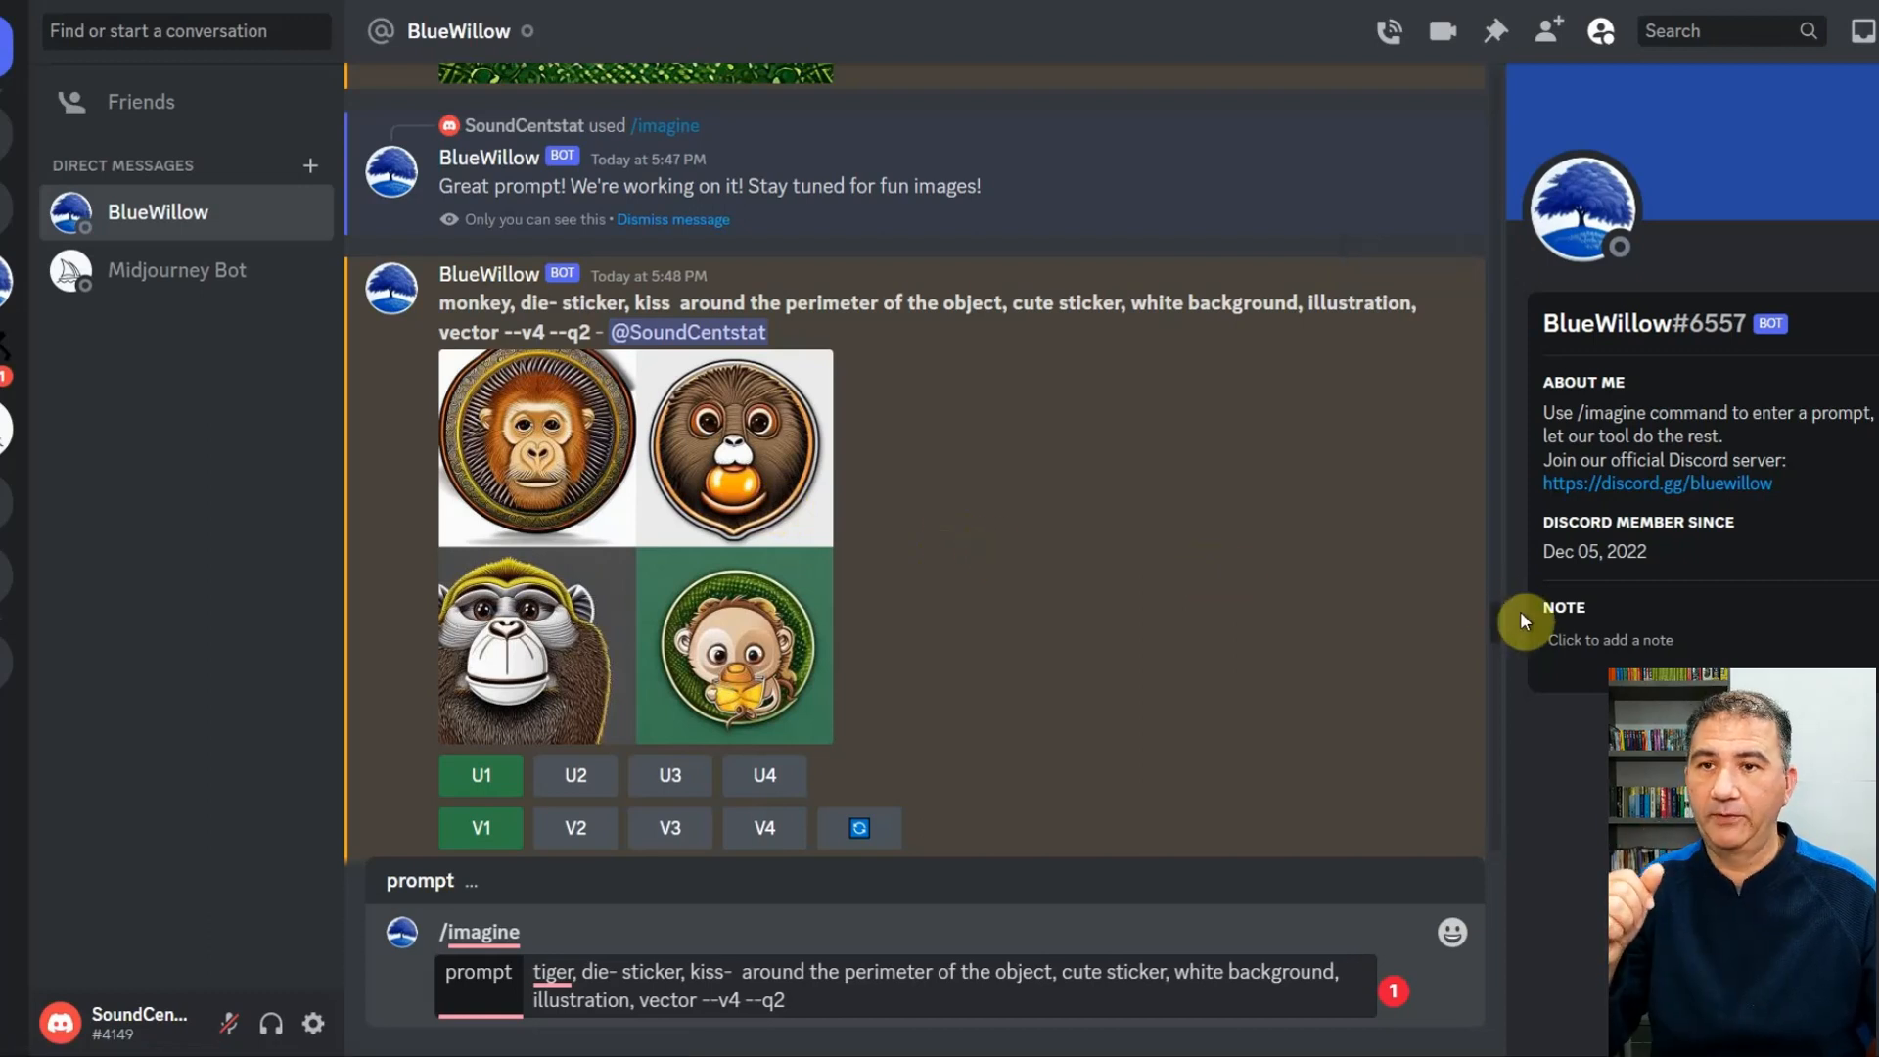
{"action": "scroll", "coordinate": [1498, 614], "scroll_direction": "down", "scroll_amount": 6}
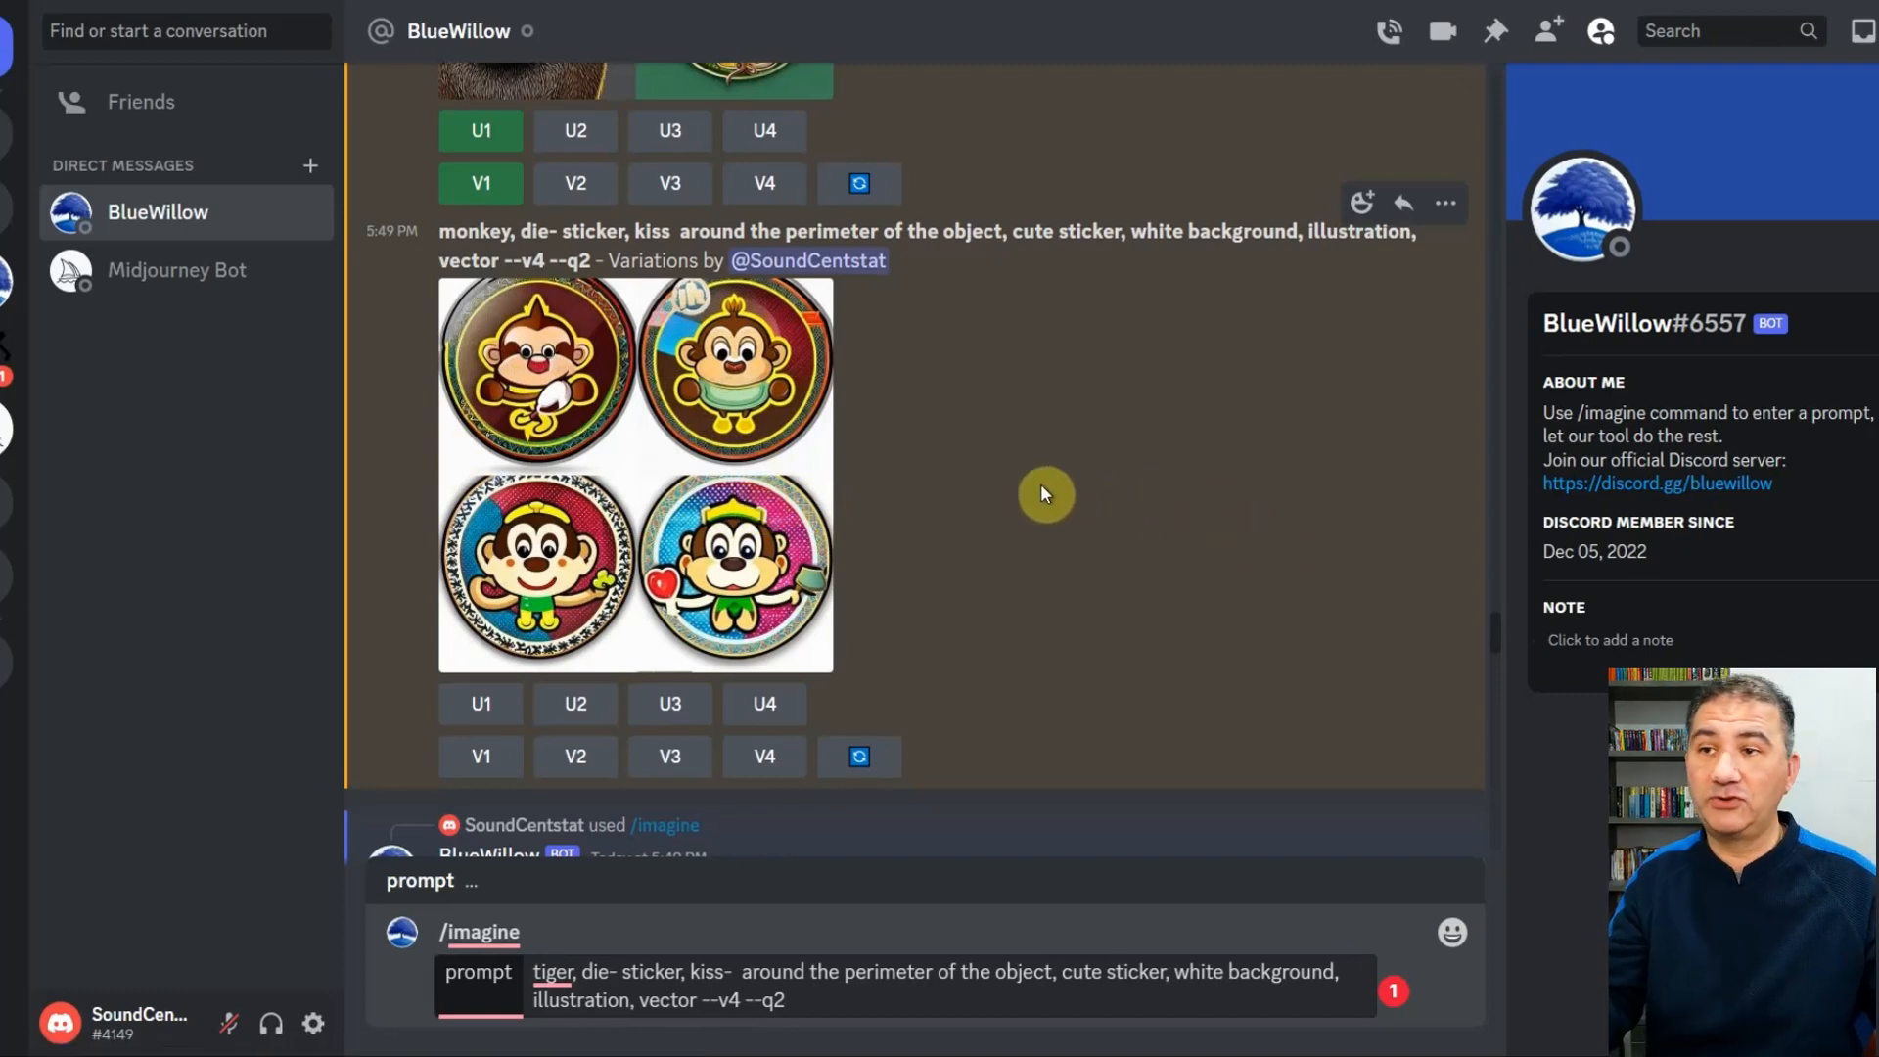
{"action": "left_click_drag", "start_coordinate": [1496, 627], "coordinate": [1496, 636]}
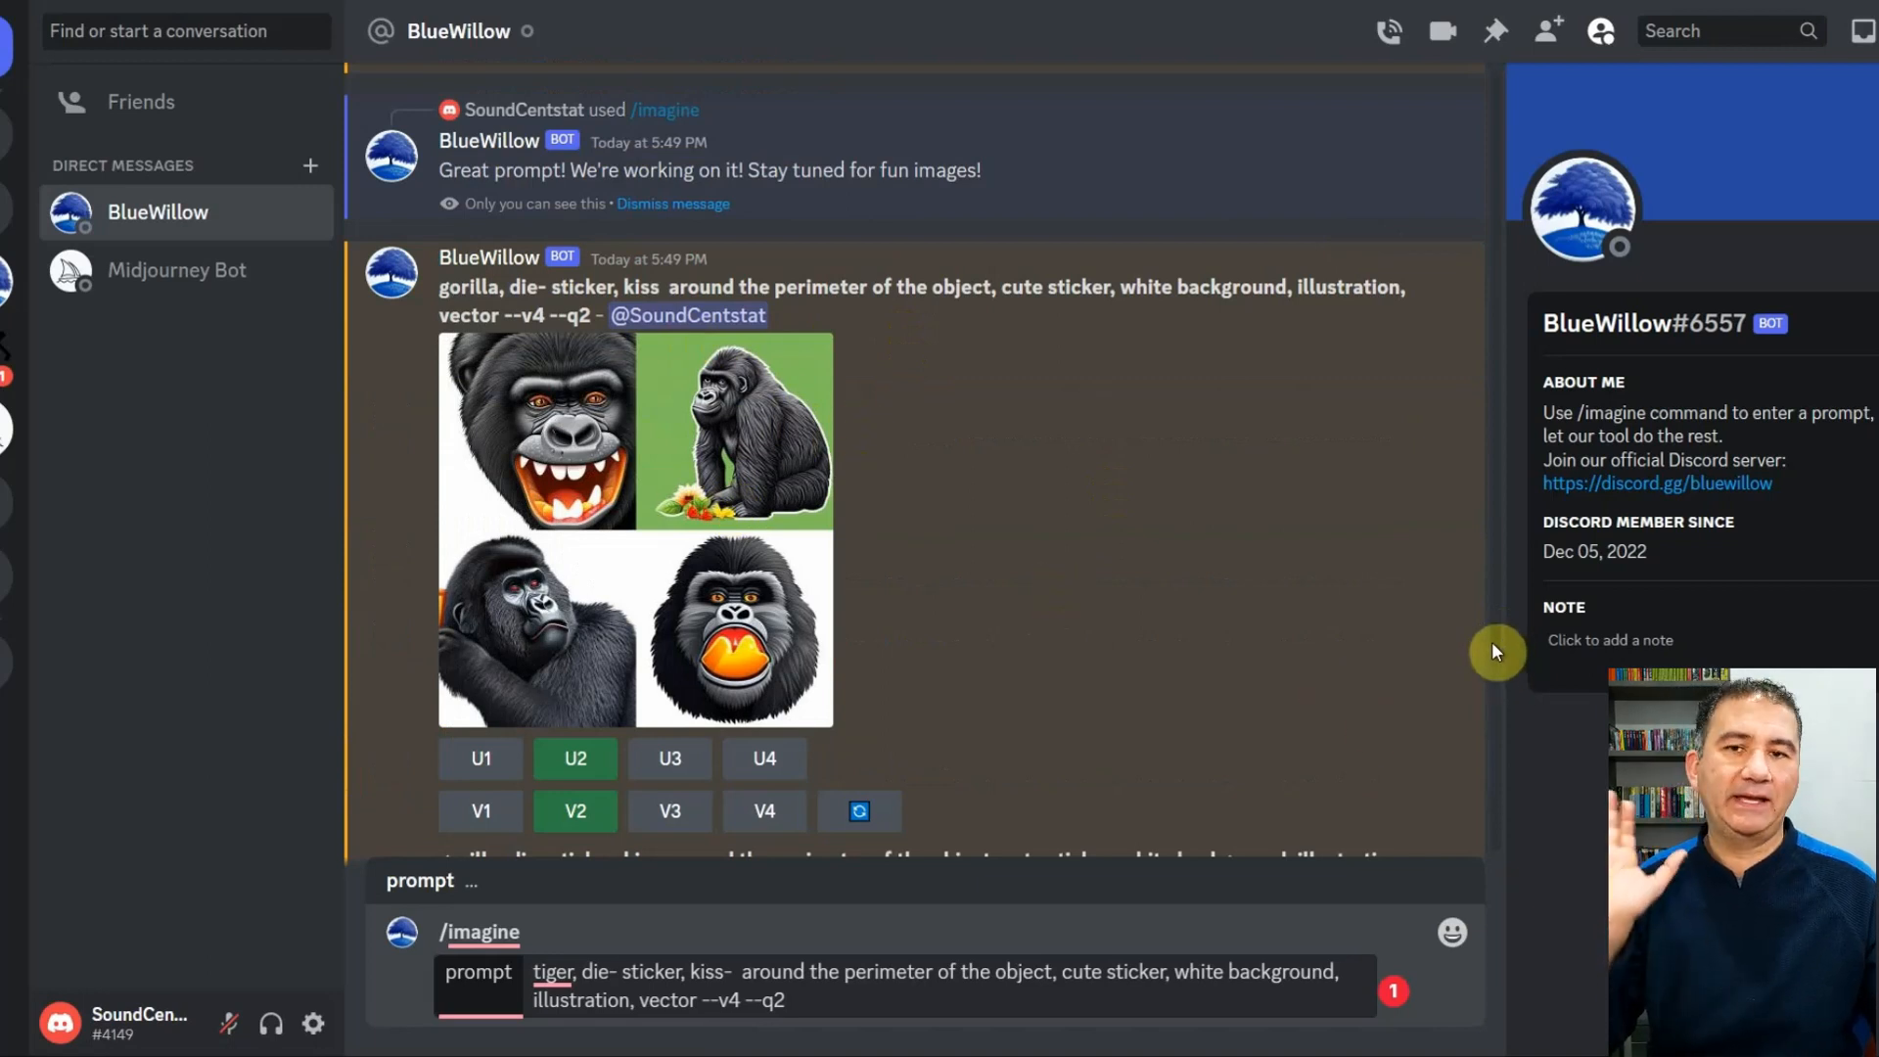
{"action": "scroll", "coordinate": [1496, 654], "scroll_direction": "down", "scroll_amount": 5}
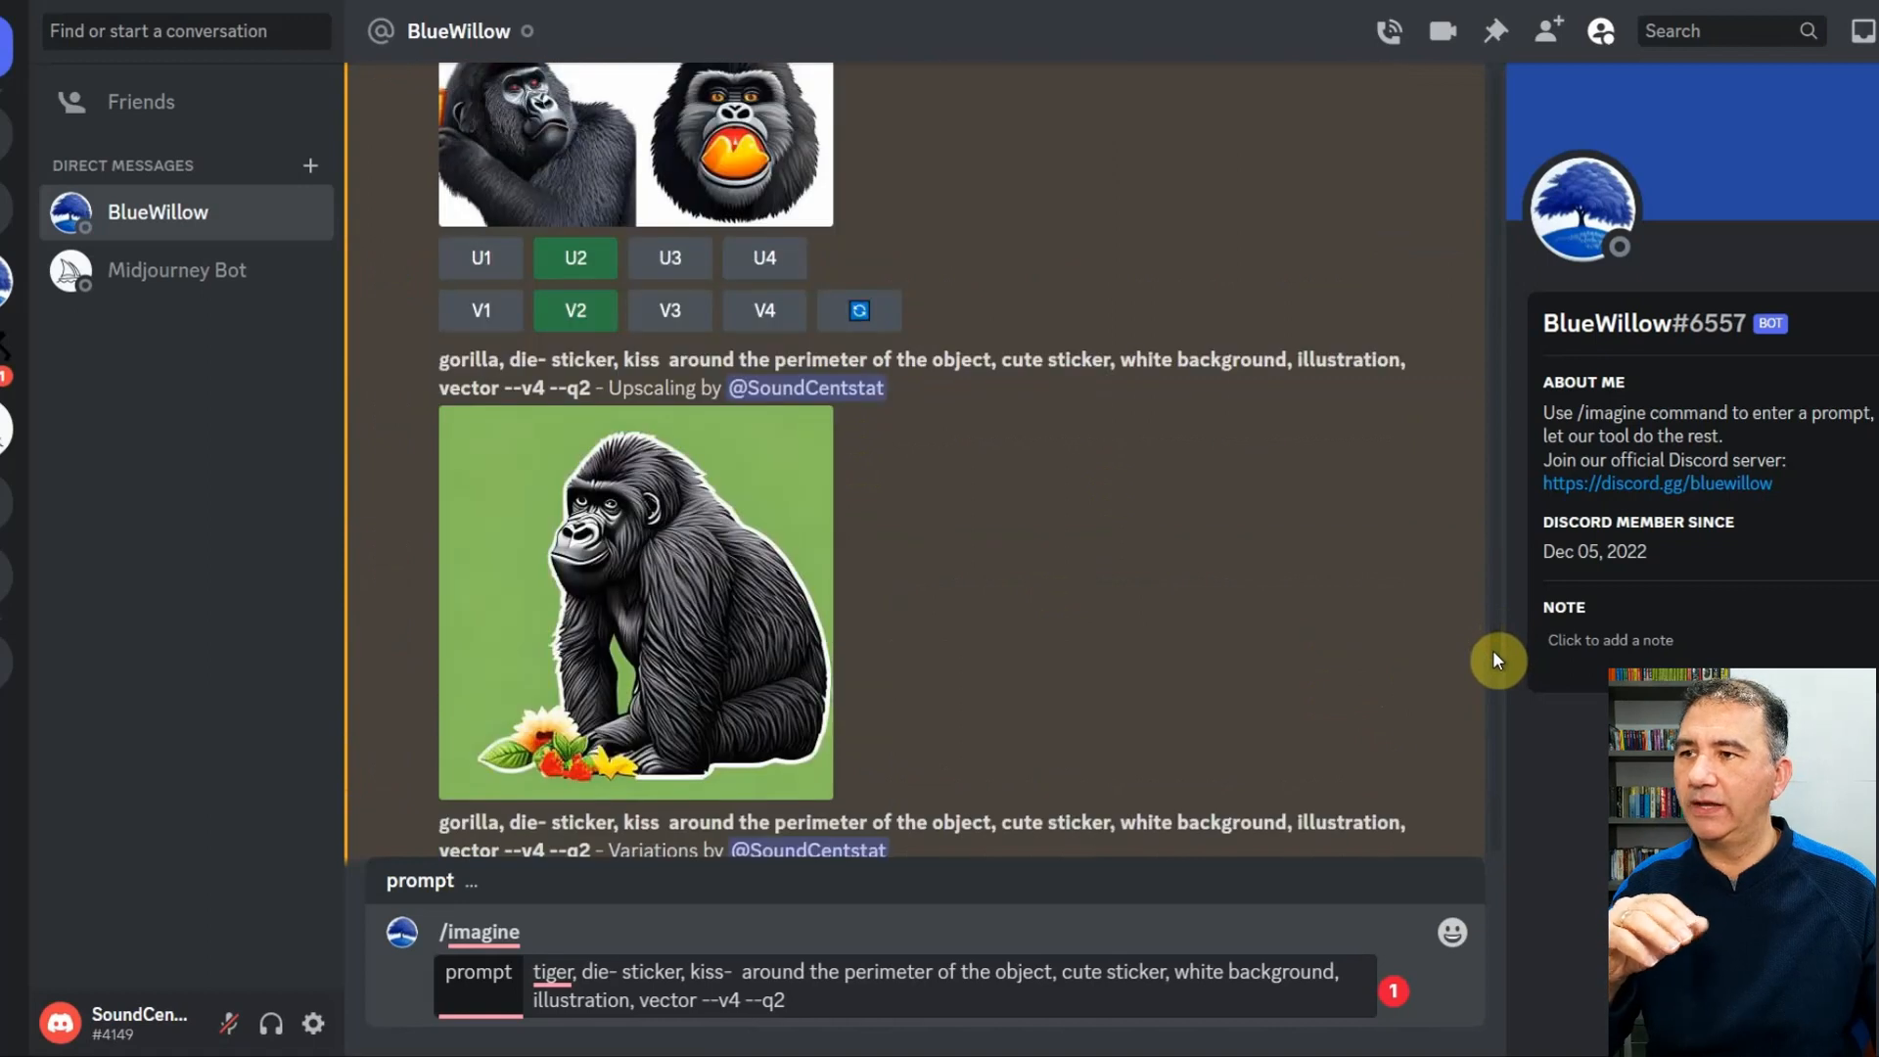
{"action": "scroll", "coordinate": [1496, 660], "scroll_direction": "down", "scroll_amount": 1}
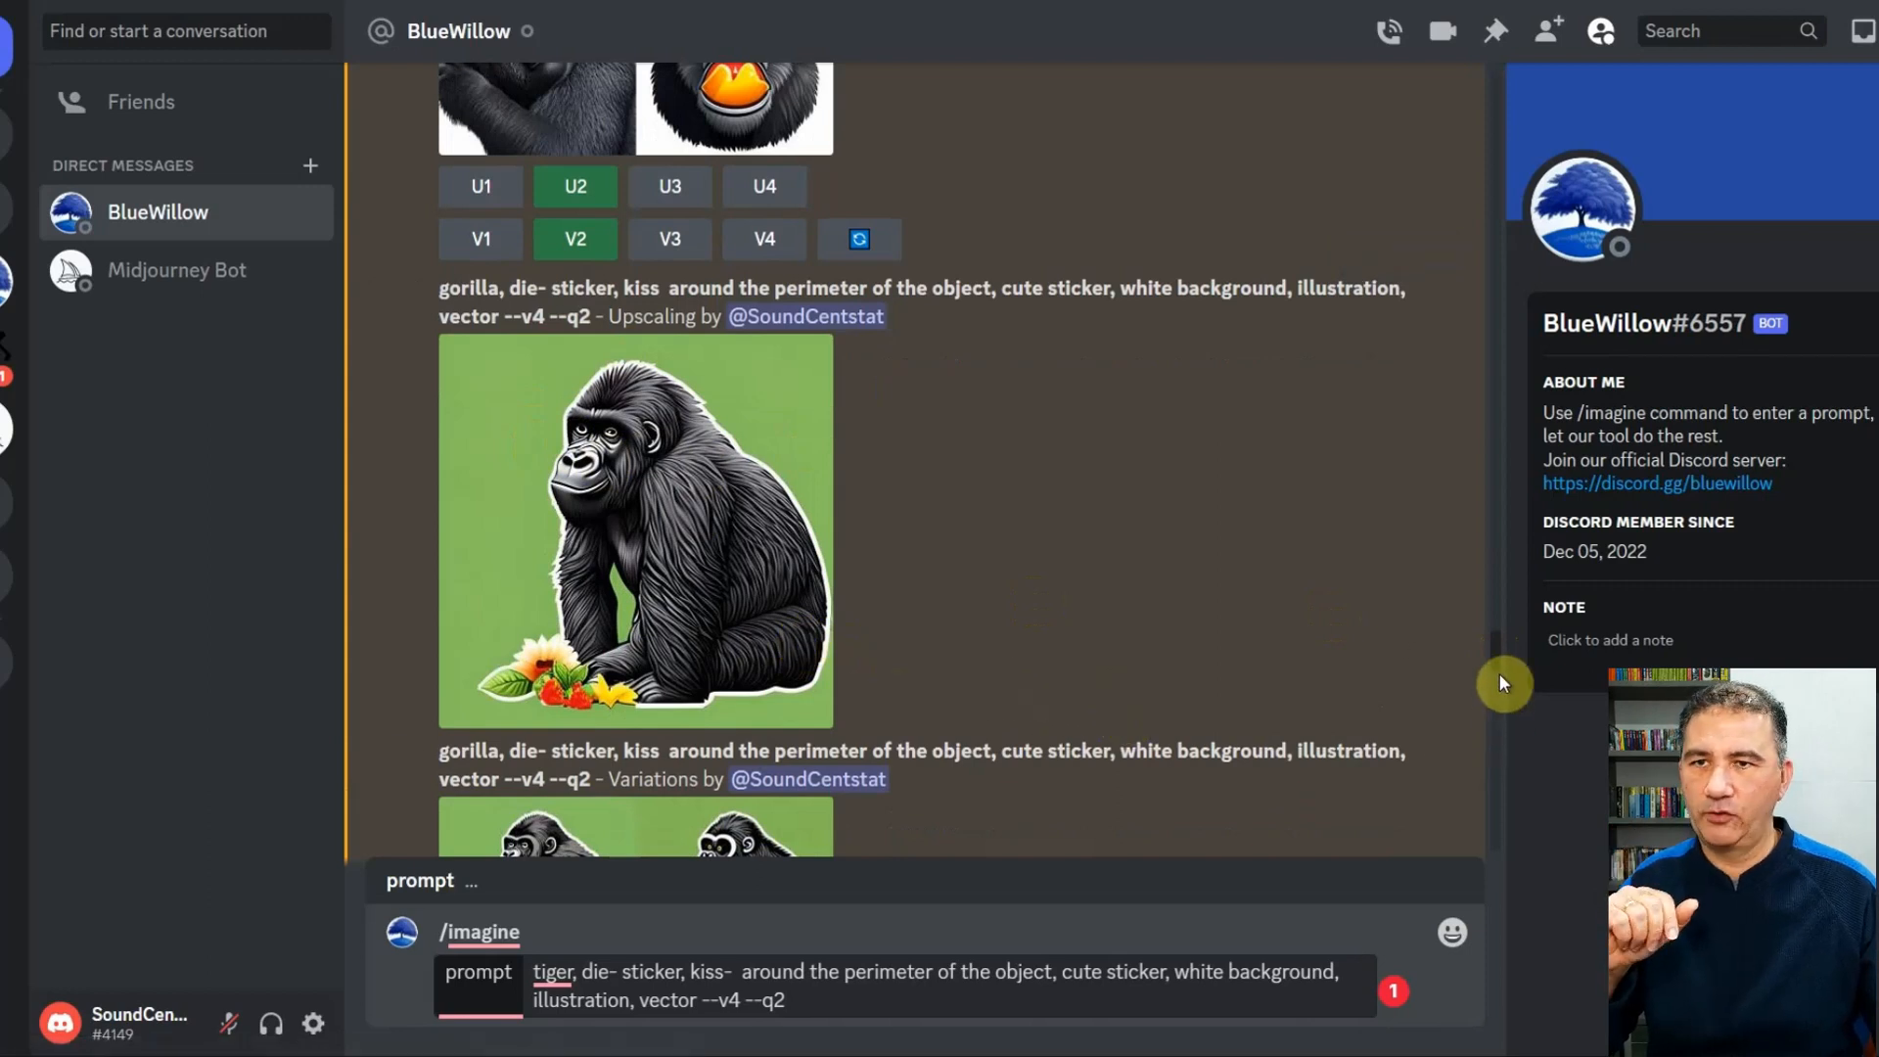
{"action": "left_click_drag", "start_coordinate": [1502, 649], "coordinate": [1503, 666]}
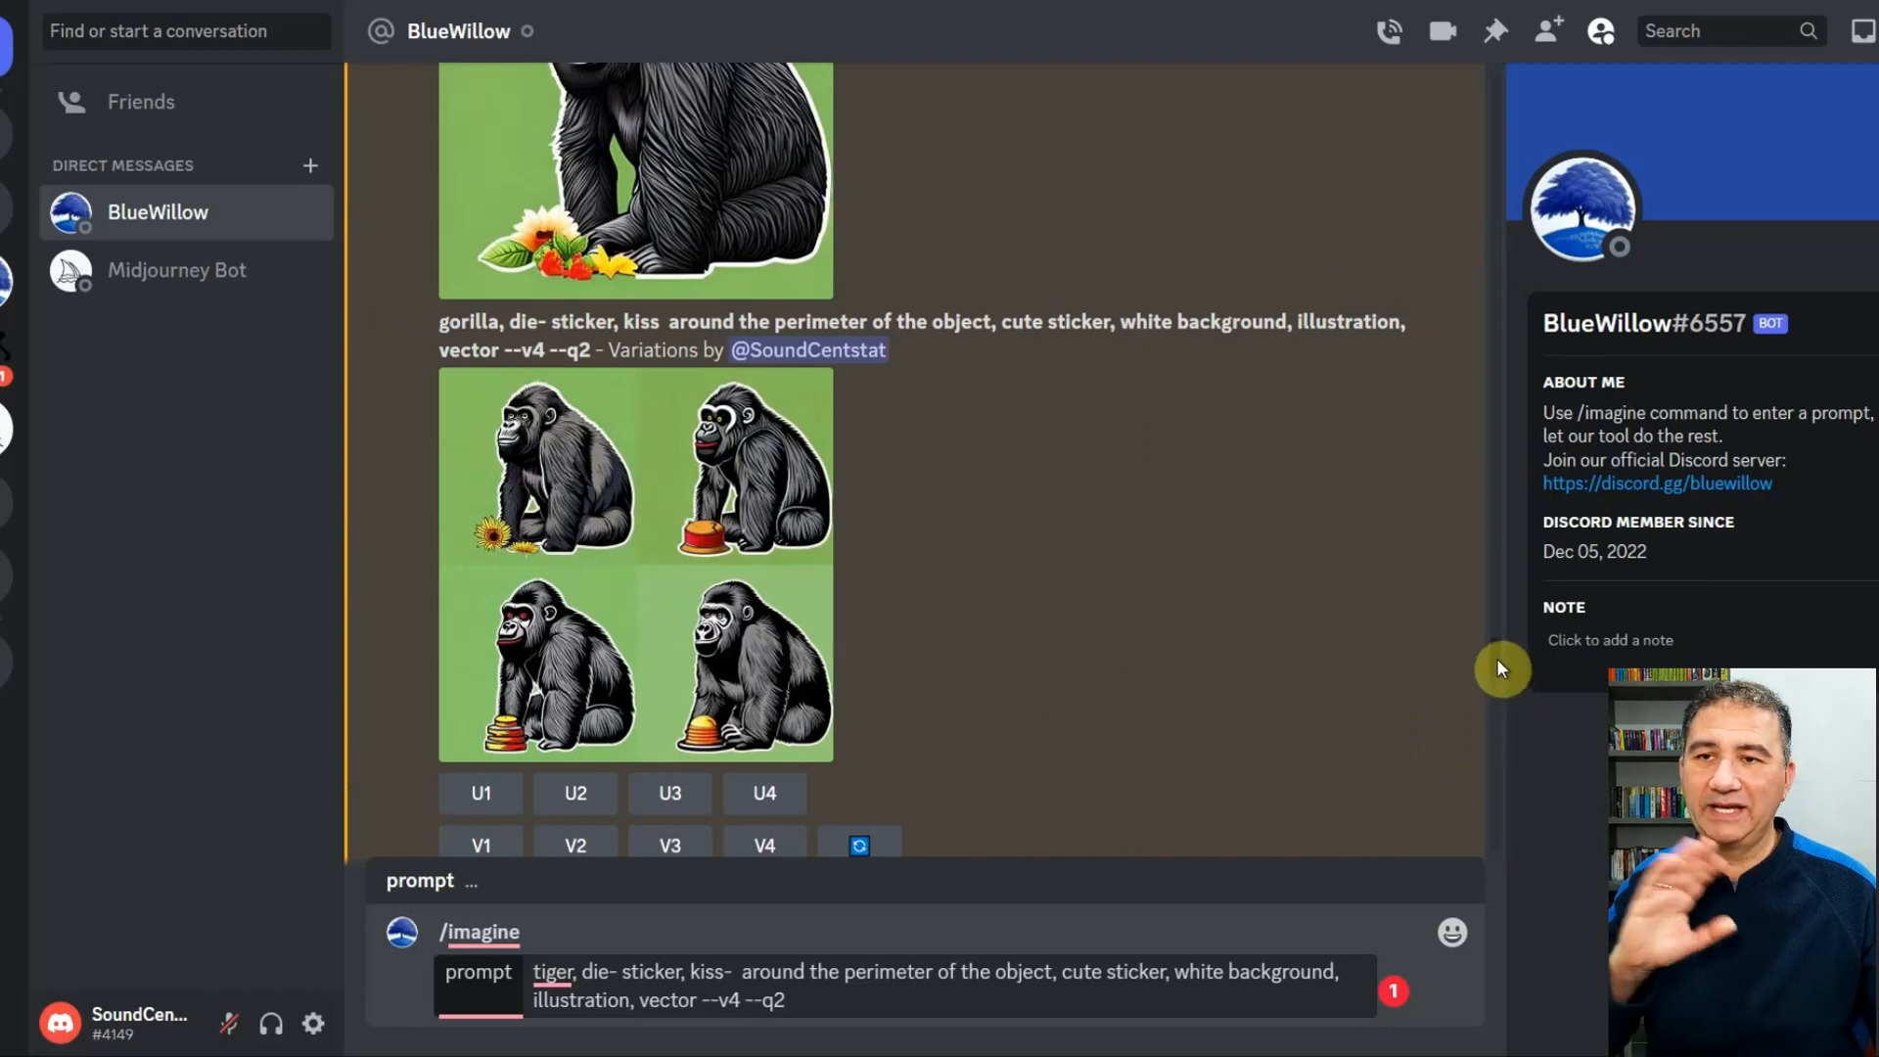
{"action": "scroll", "coordinate": [1498, 660], "scroll_direction": "down", "scroll_amount": 5}
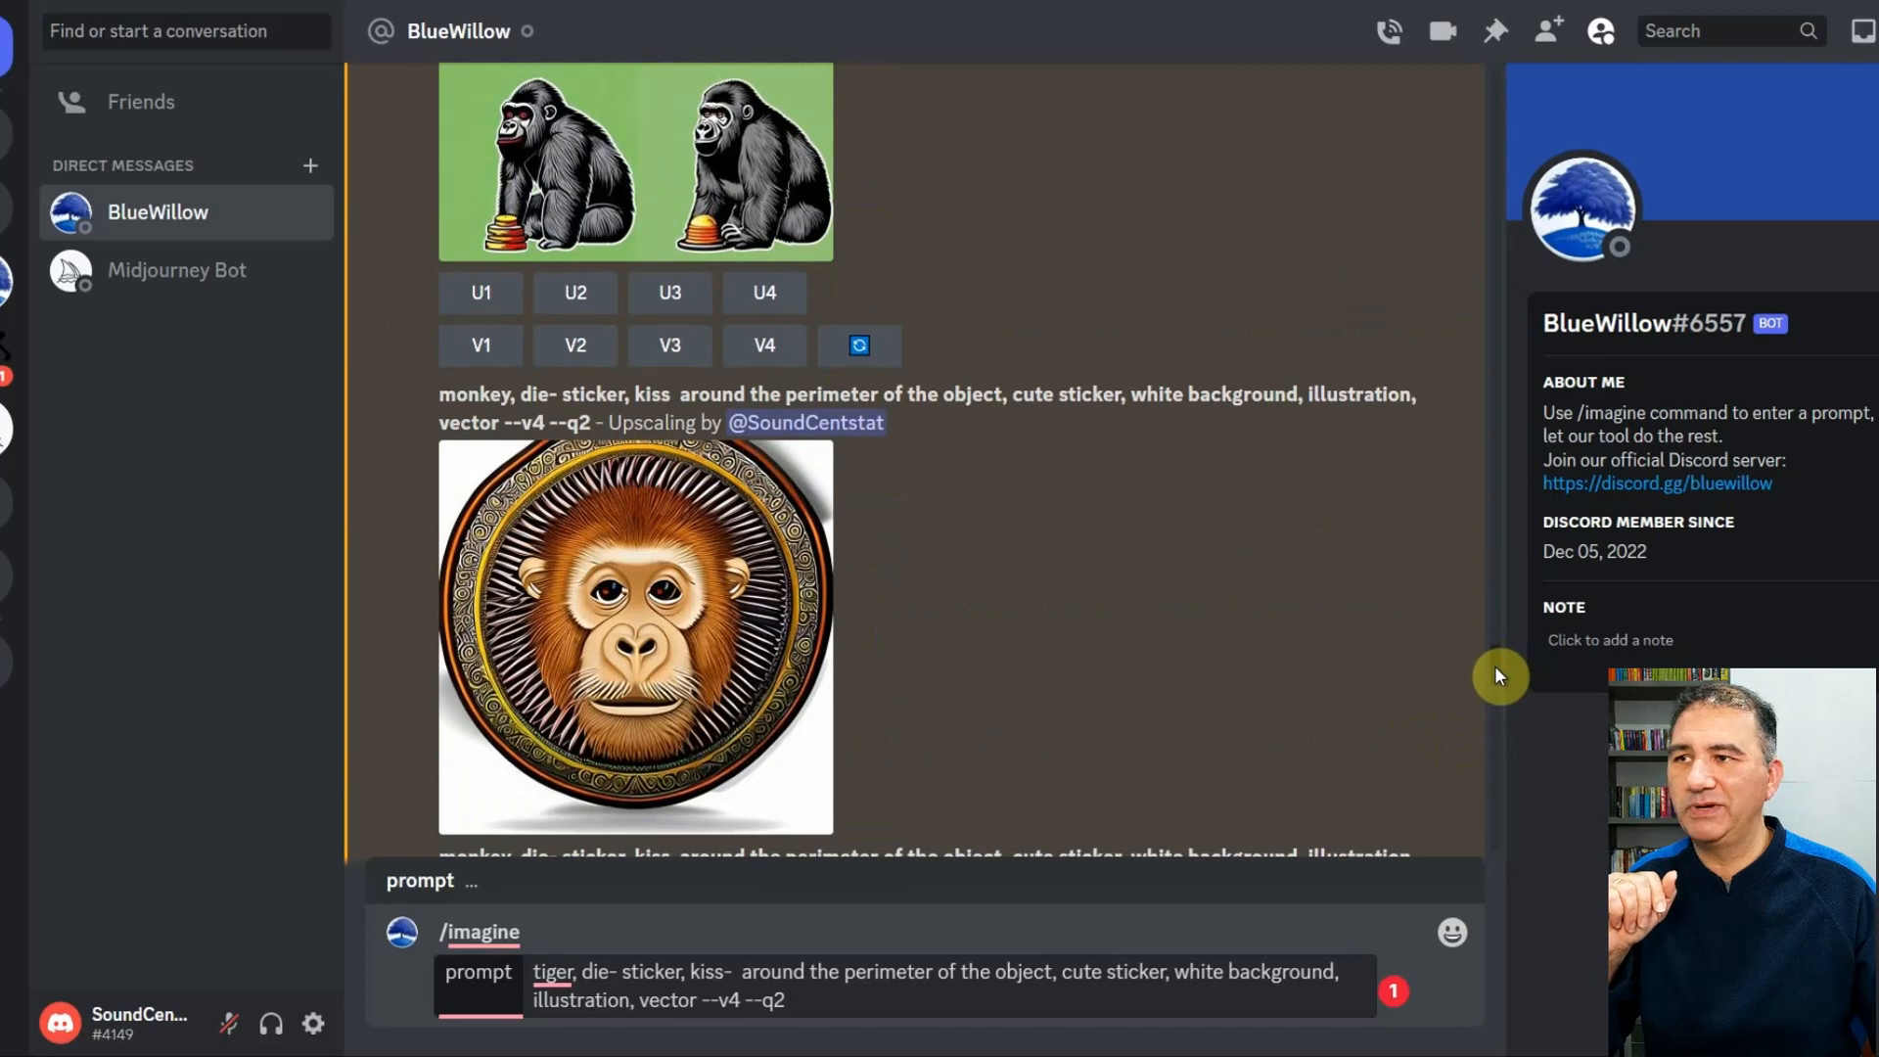
- Examine the upscaled monkey sticker, its variation grids and the cheetah variation grids further along the BlueWillow chat
{"action": "scroll", "coordinate": [1494, 668], "scroll_direction": "down", "scroll_amount": 2}
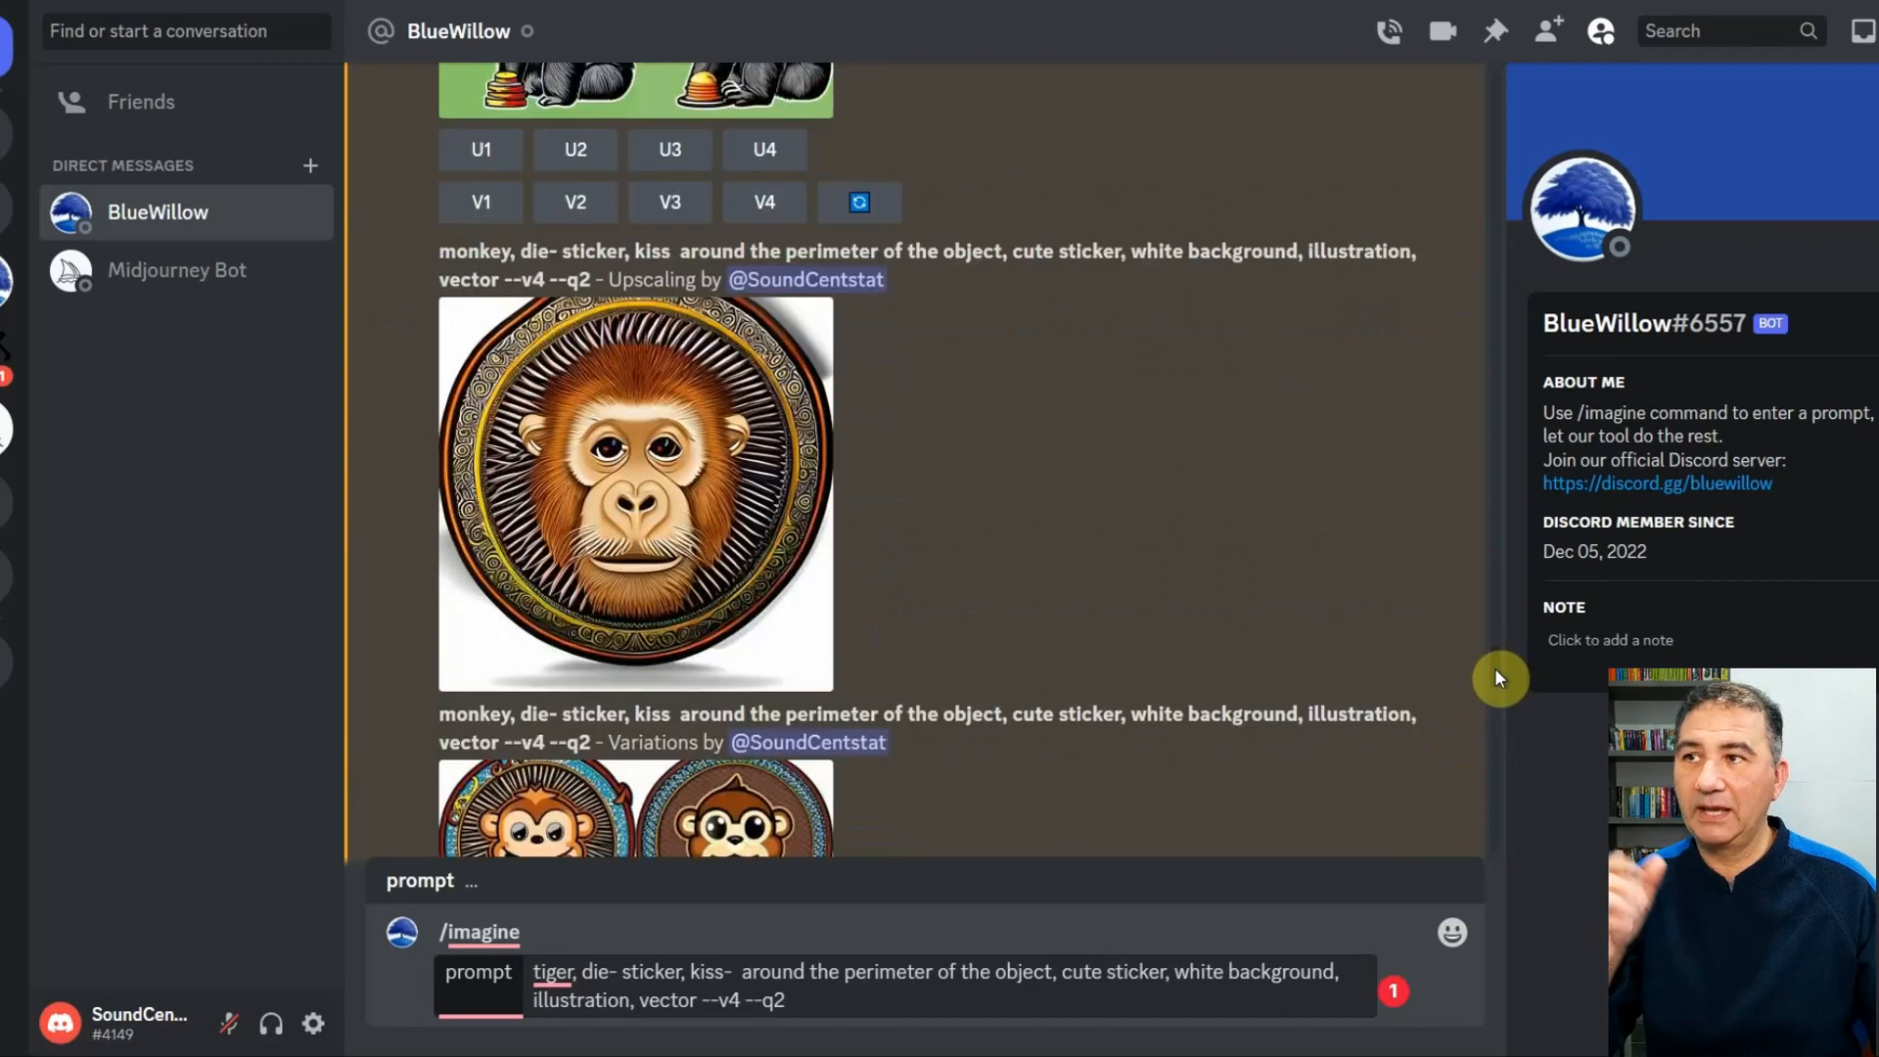
{"action": "scroll", "coordinate": [1495, 670], "scroll_direction": "down", "scroll_amount": 3}
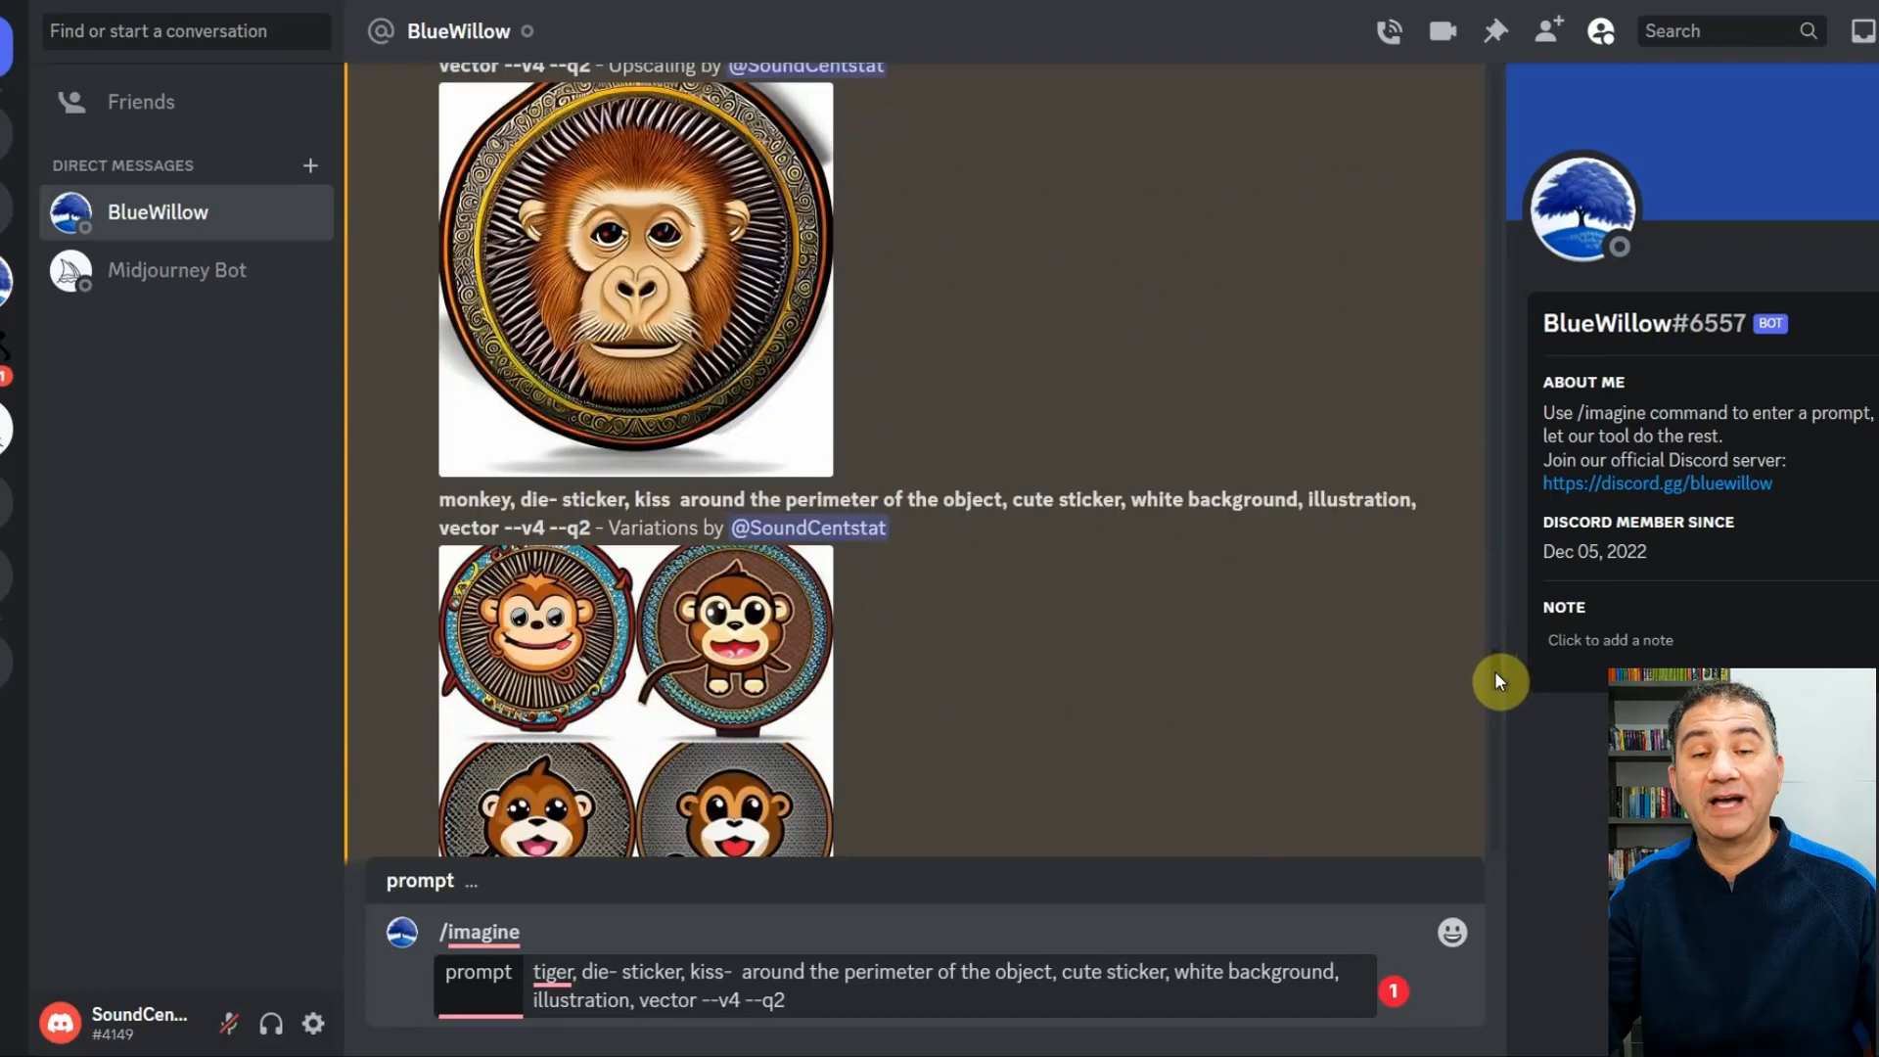
{"action": "scroll", "coordinate": [1494, 671], "scroll_direction": "down", "scroll_amount": 5}
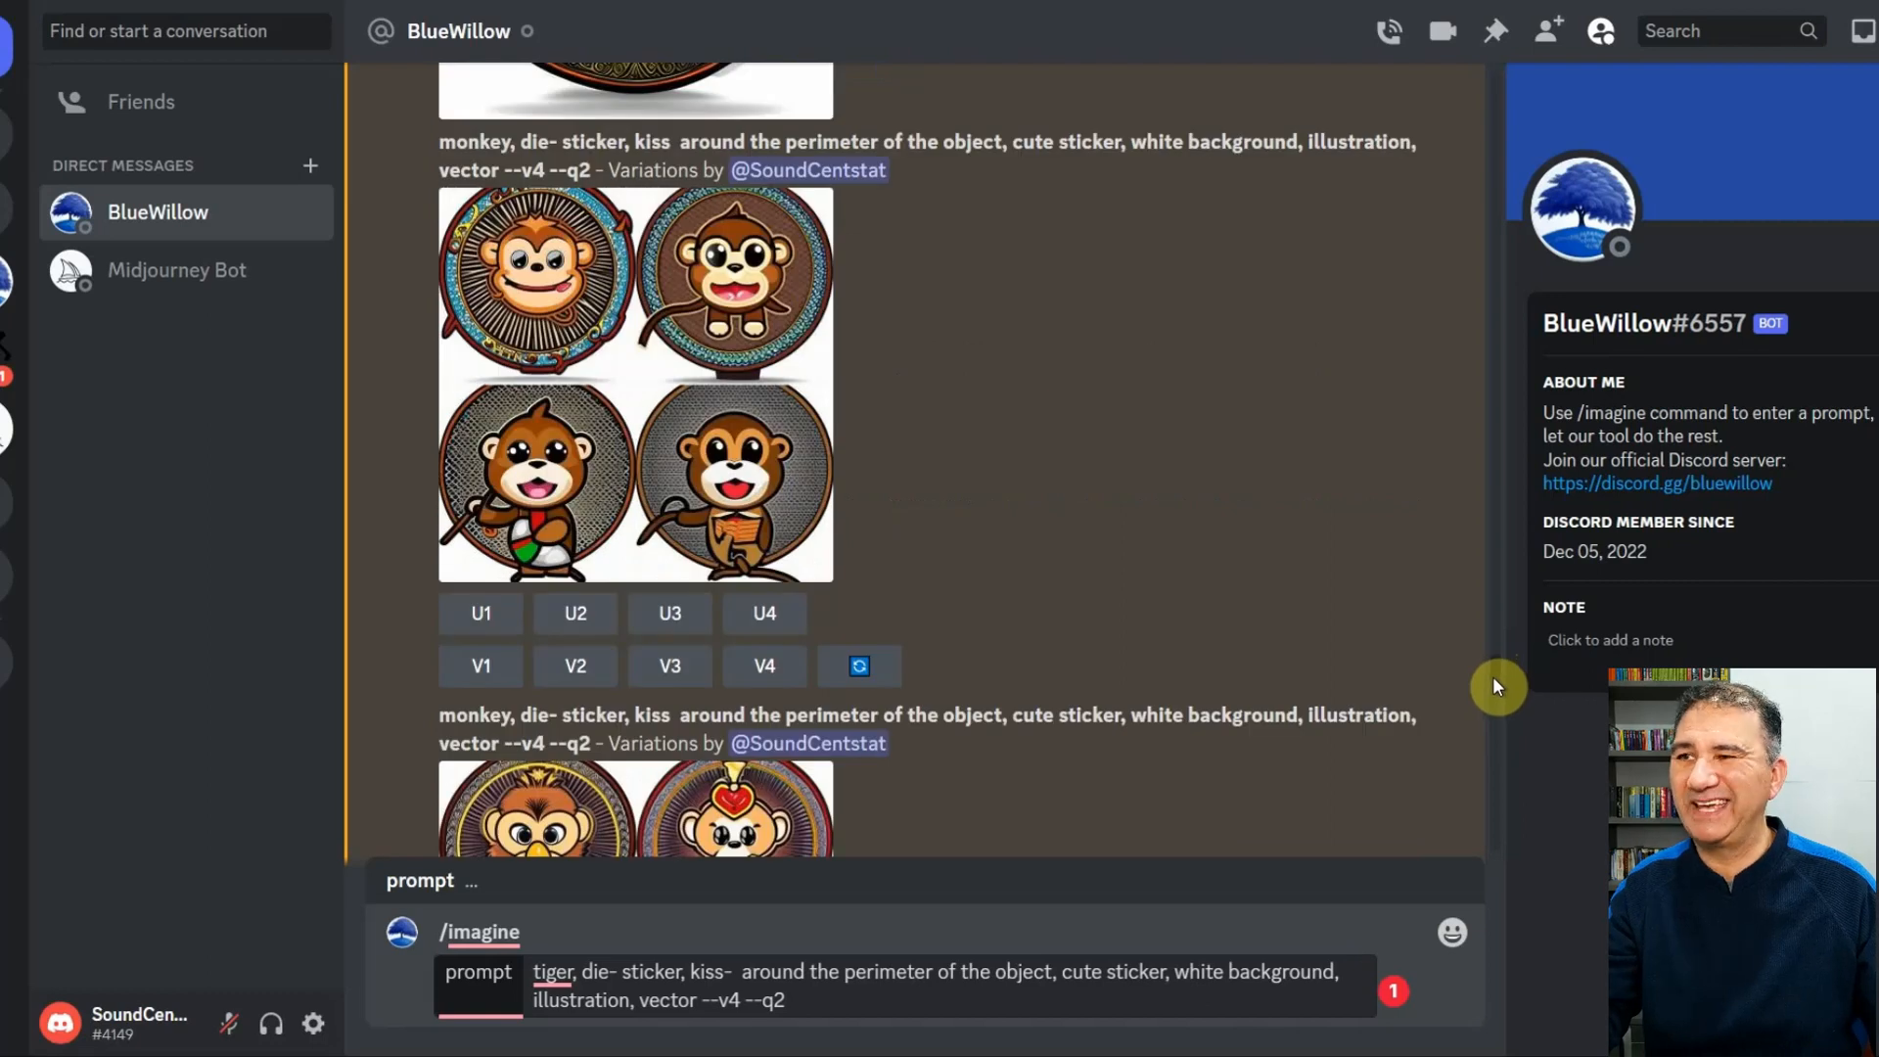
{"action": "scroll", "coordinate": [1494, 678], "scroll_direction": "down", "scroll_amount": 4}
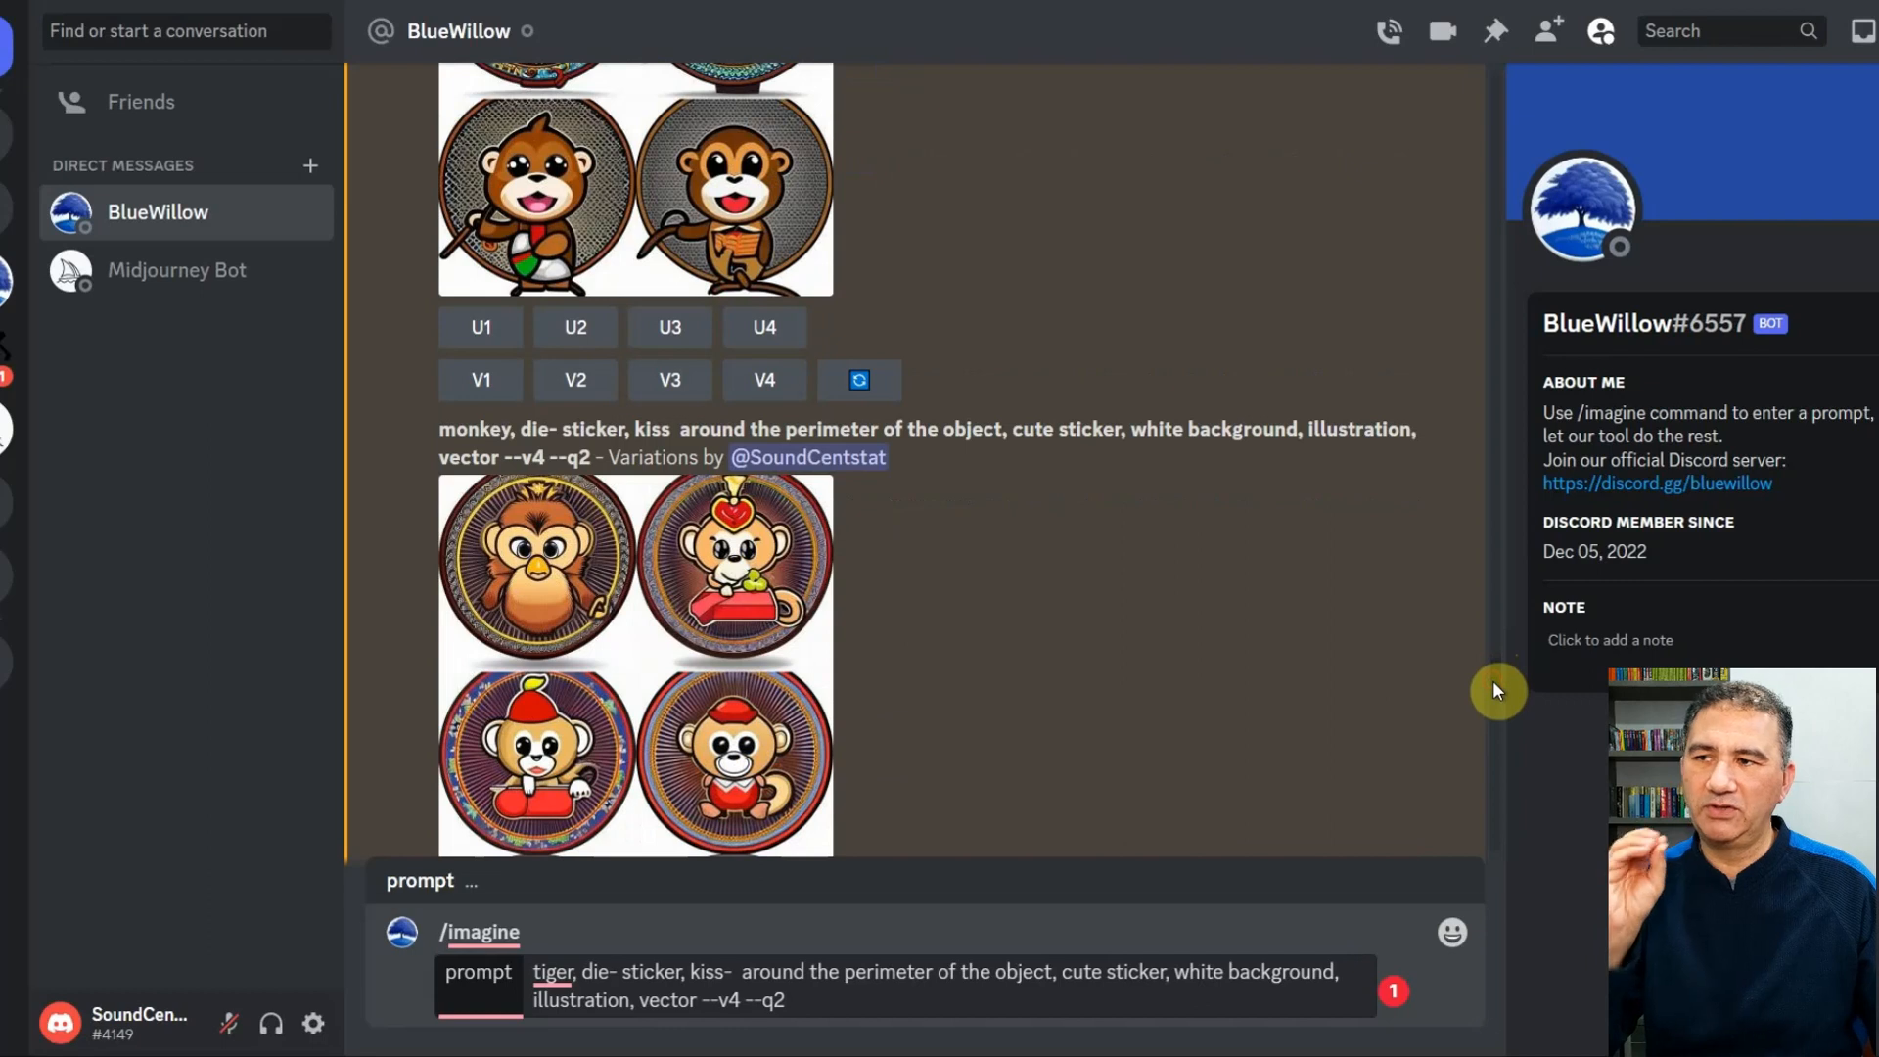
{"action": "scroll", "coordinate": [1496, 679], "scroll_direction": "down", "scroll_amount": 6}
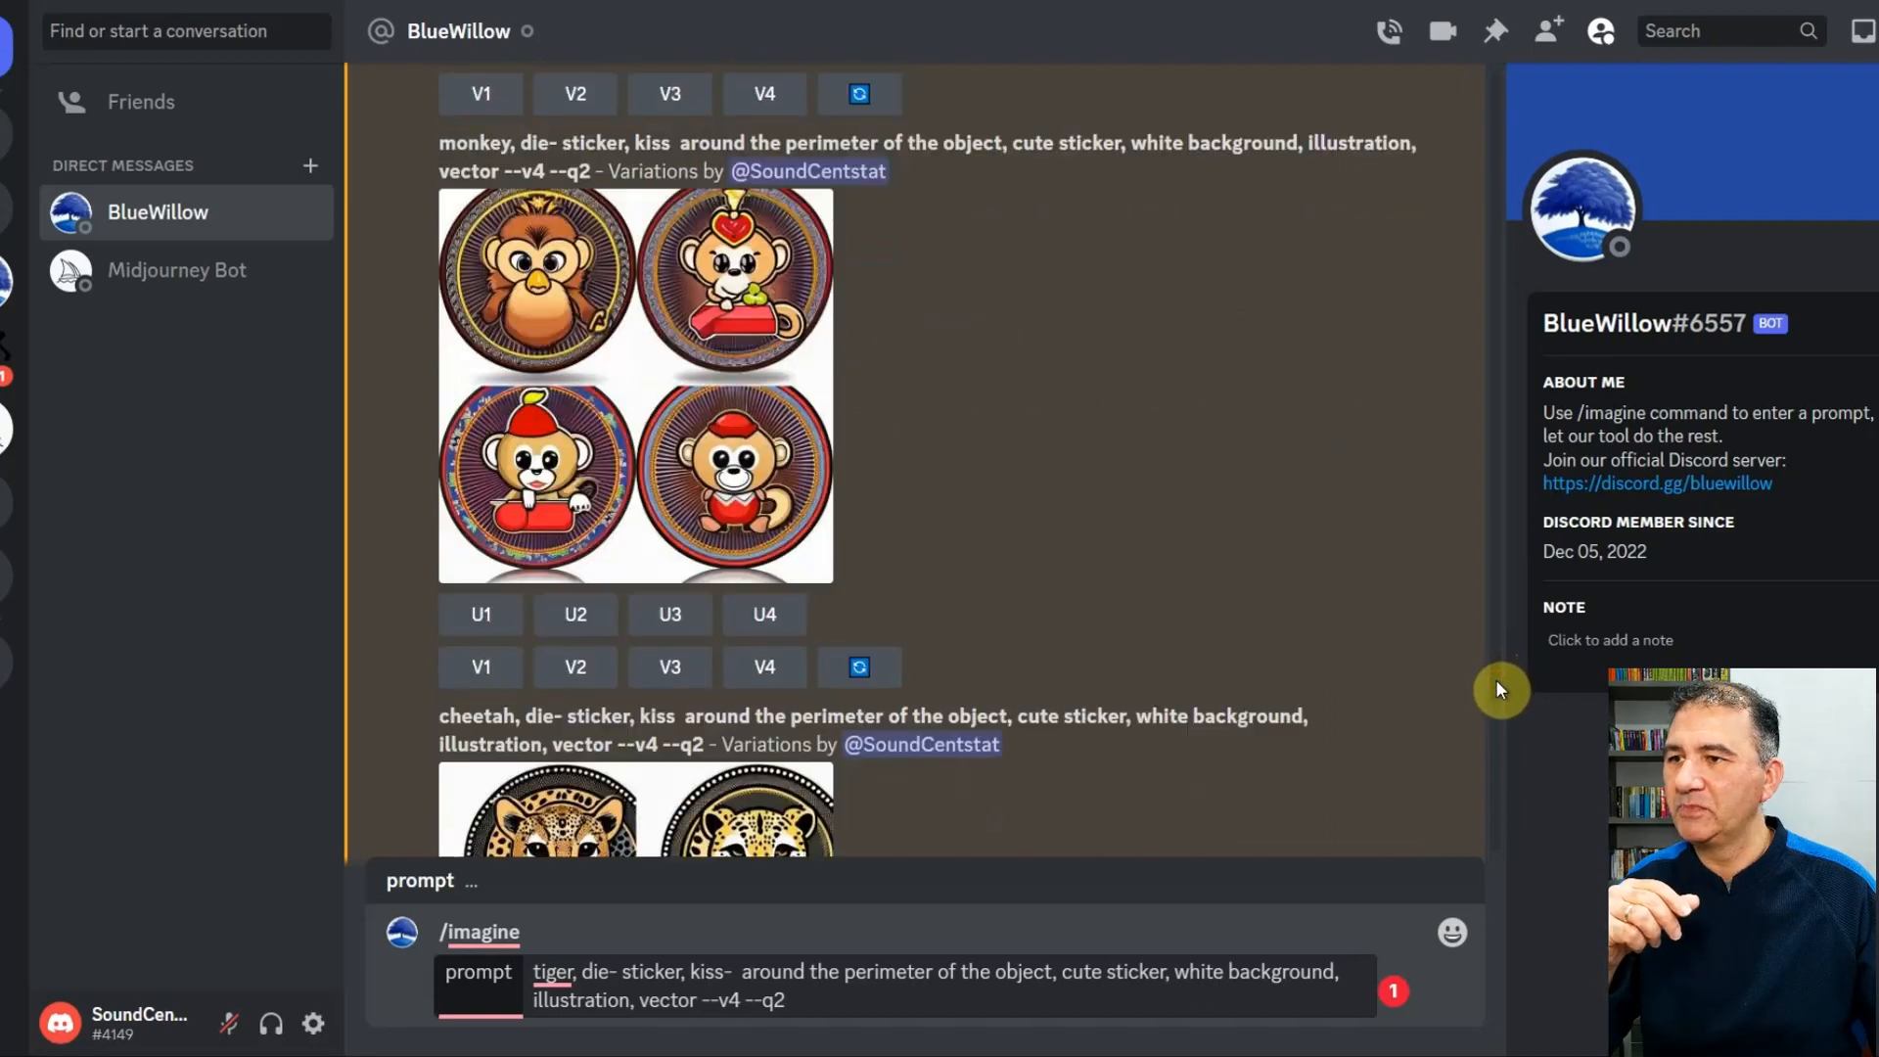
{"action": "scroll", "coordinate": [1494, 686], "scroll_direction": "down", "scroll_amount": 3}
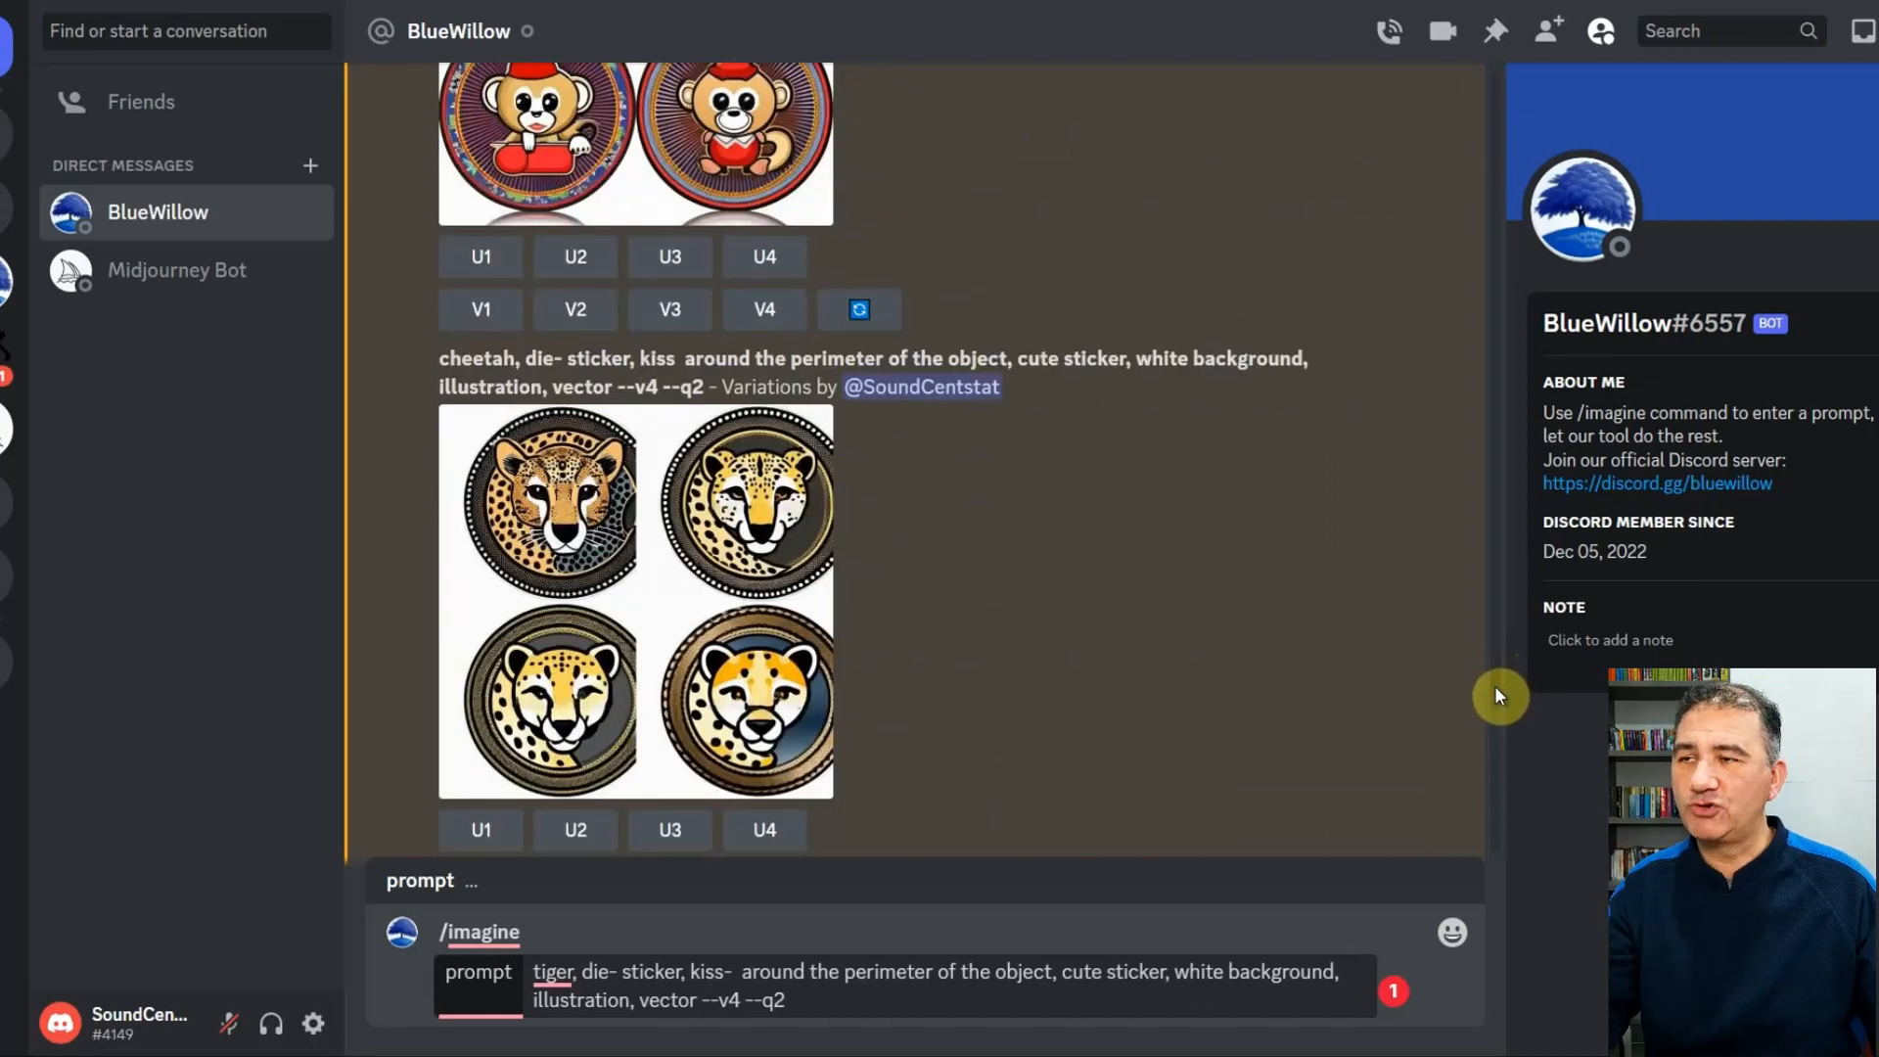
{"action": "scroll", "coordinate": [1495, 686], "scroll_direction": "down", "scroll_amount": 2}
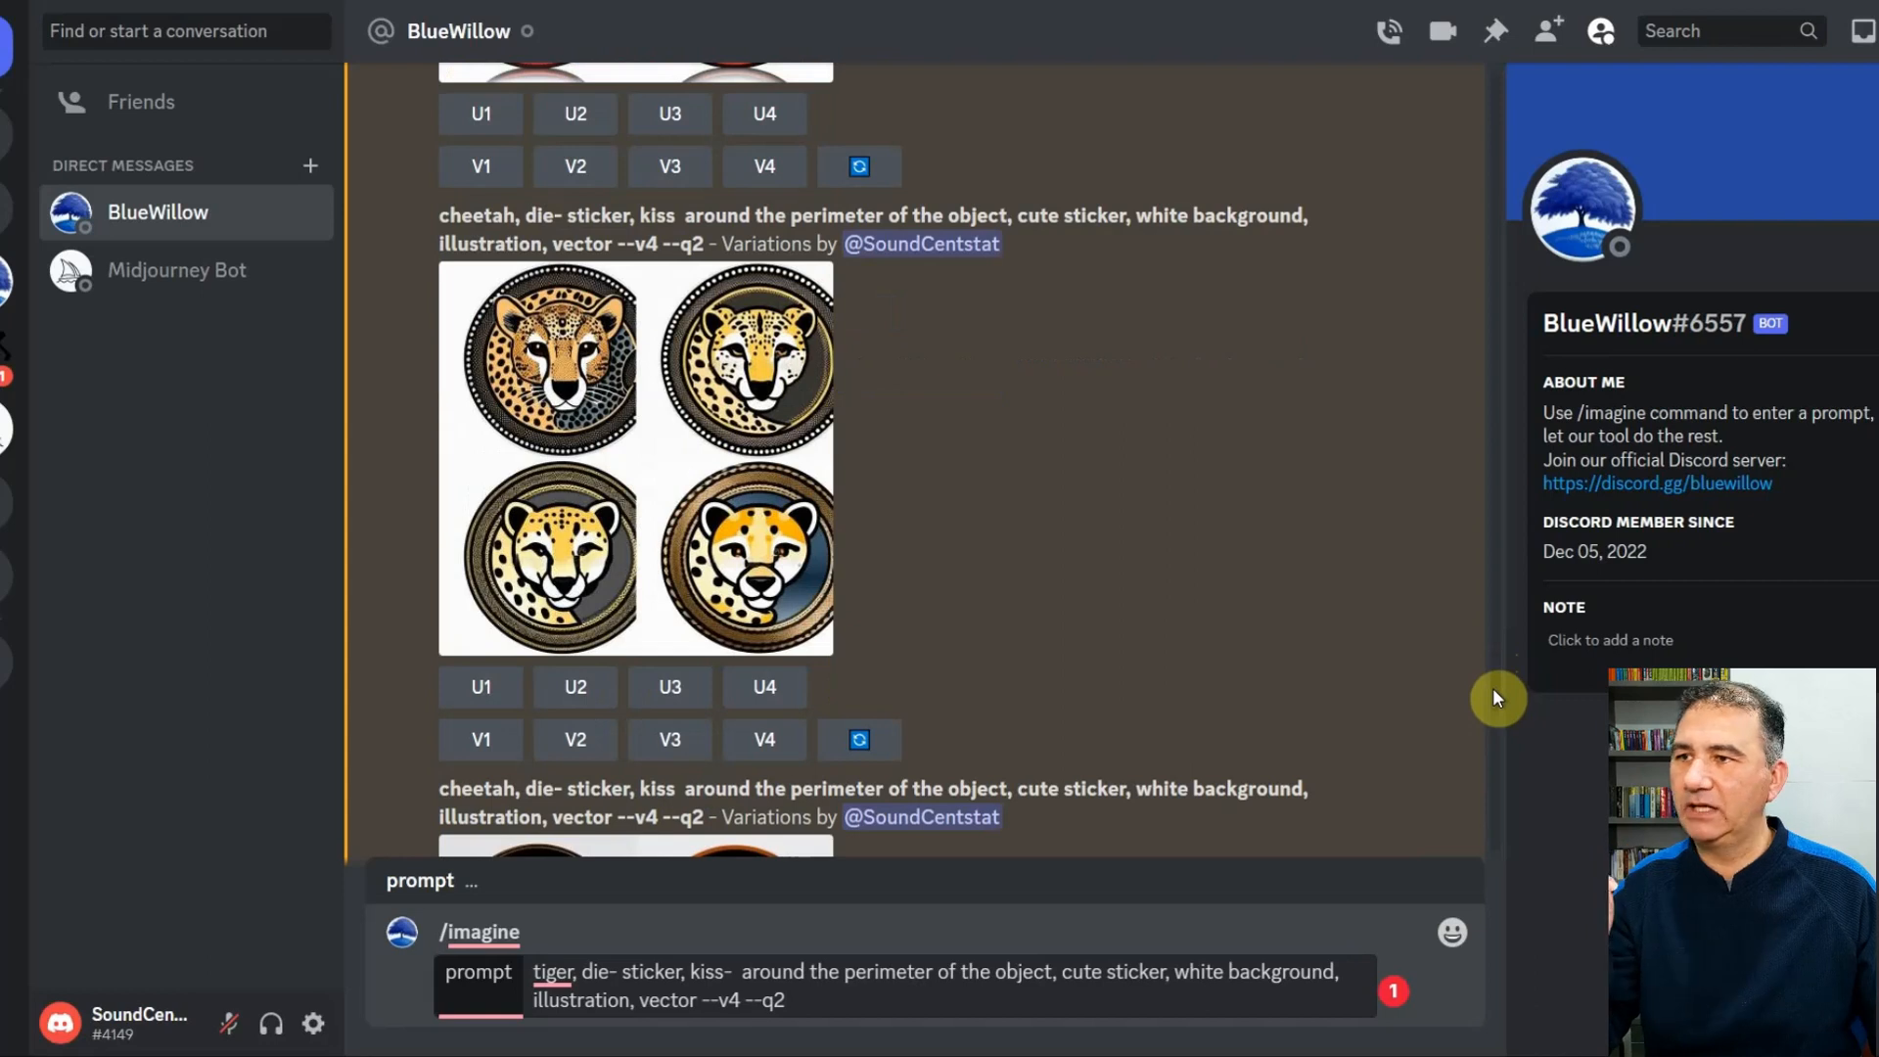
{"action": "scroll", "coordinate": [1494, 691], "scroll_direction": "down", "scroll_amount": 7}
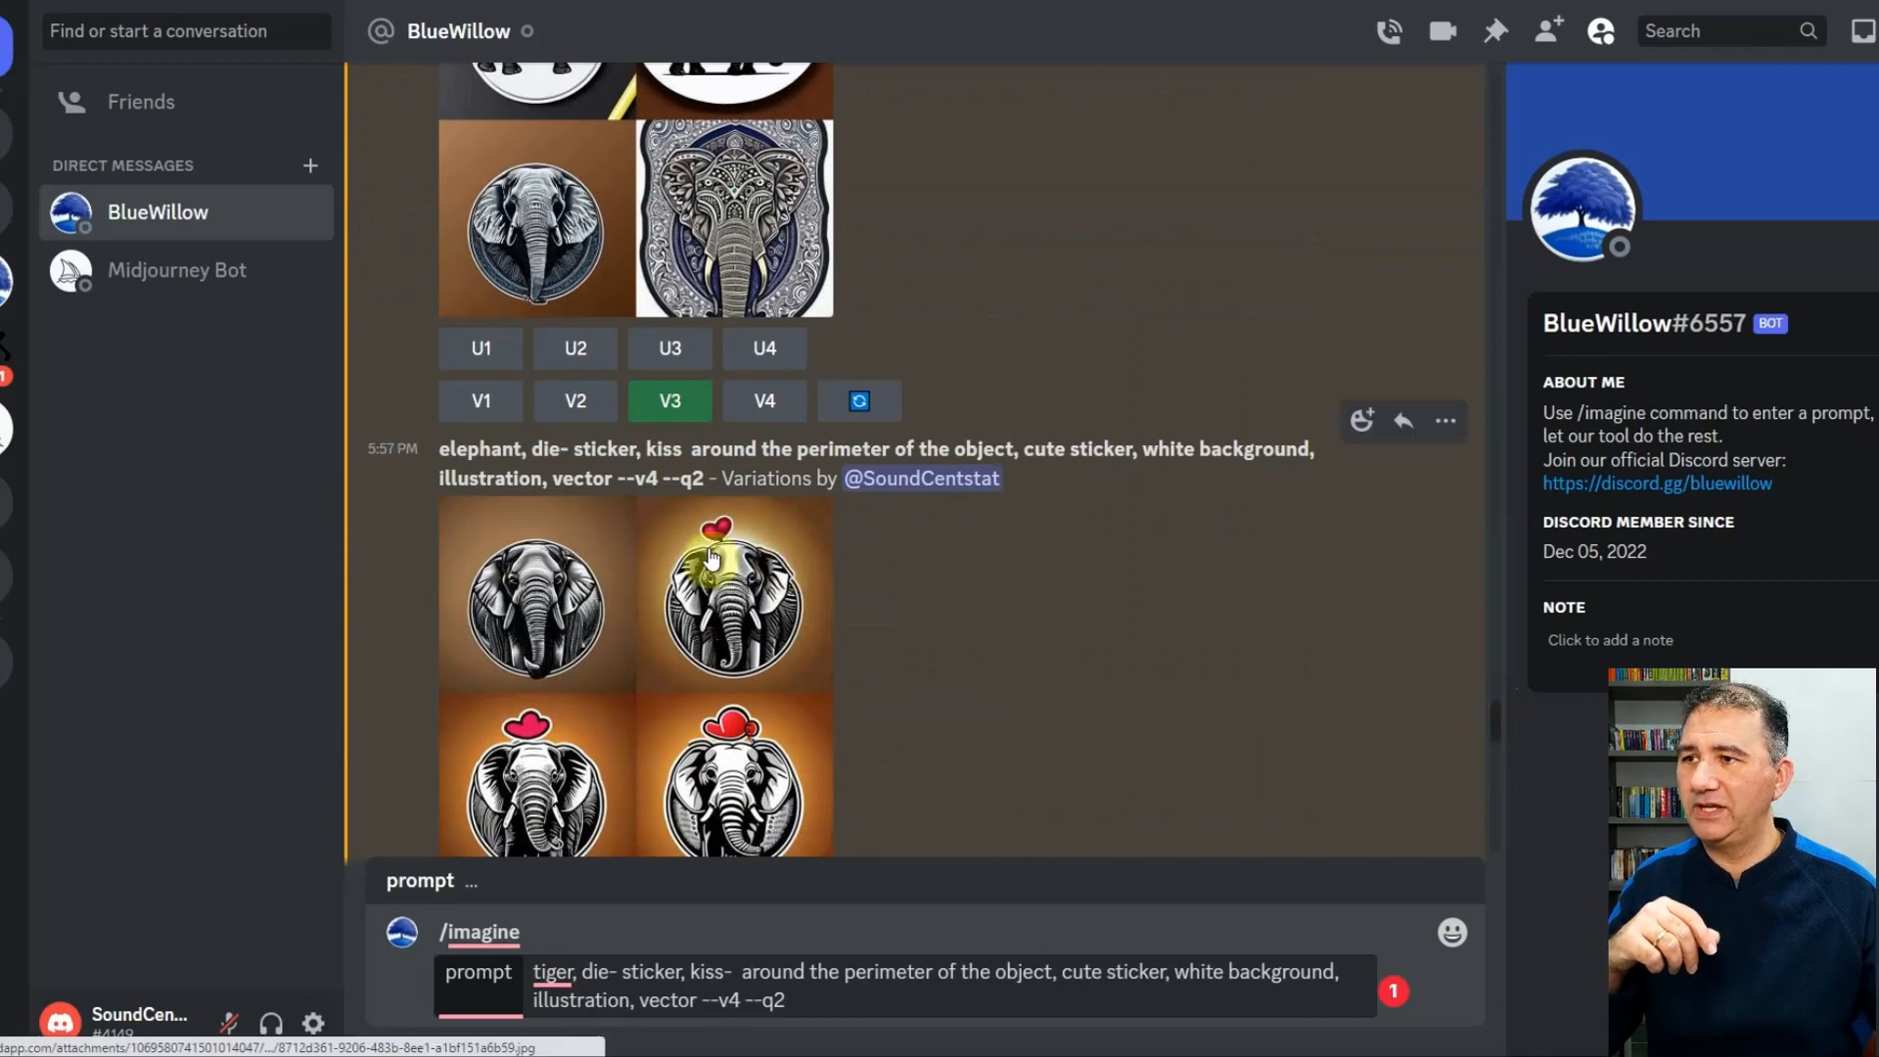
- Review the elephant sticker variations, the giraffe head variations and the chimpanzee sticker grid in the chat
{"action": "scroll", "coordinate": [1498, 728], "scroll_direction": "down", "scroll_amount": 7}
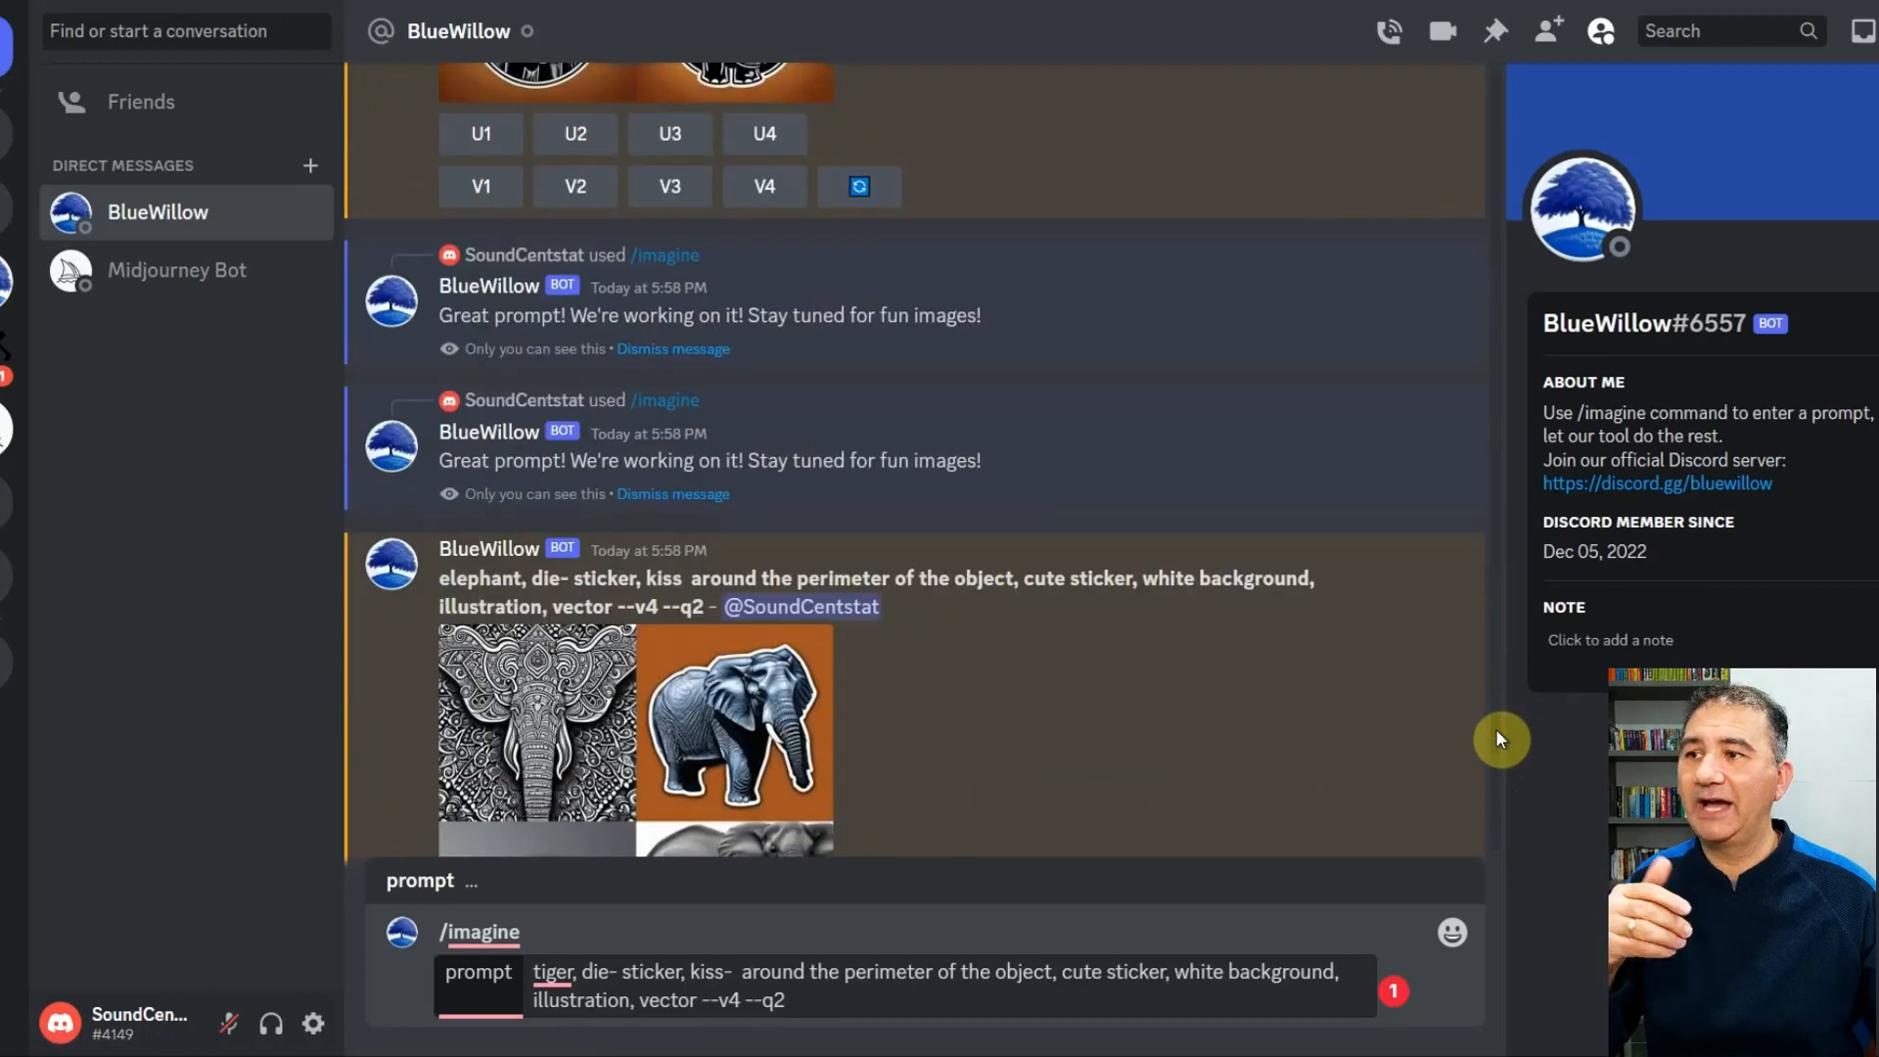
{"action": "scroll", "coordinate": [1496, 731], "scroll_direction": "down", "scroll_amount": 3}
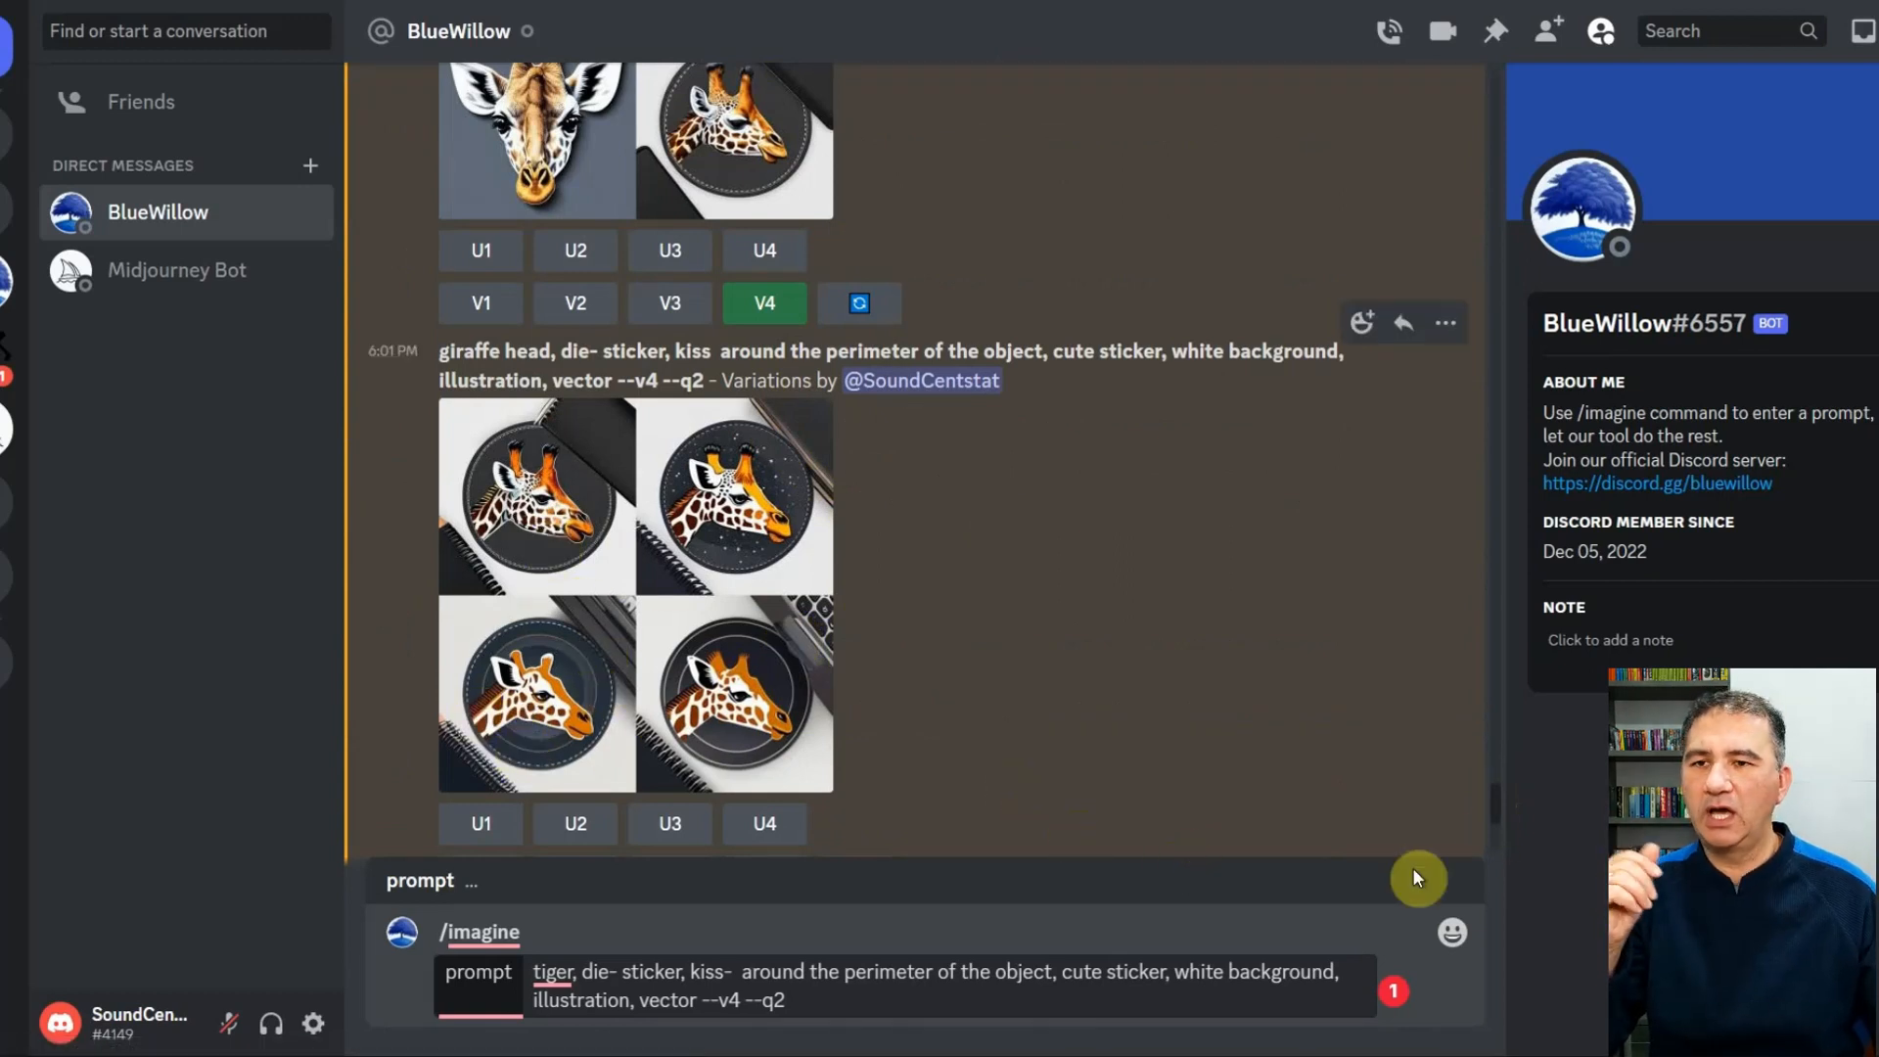
{"action": "scroll", "coordinate": [1496, 815], "scroll_direction": "down", "scroll_amount": 5}
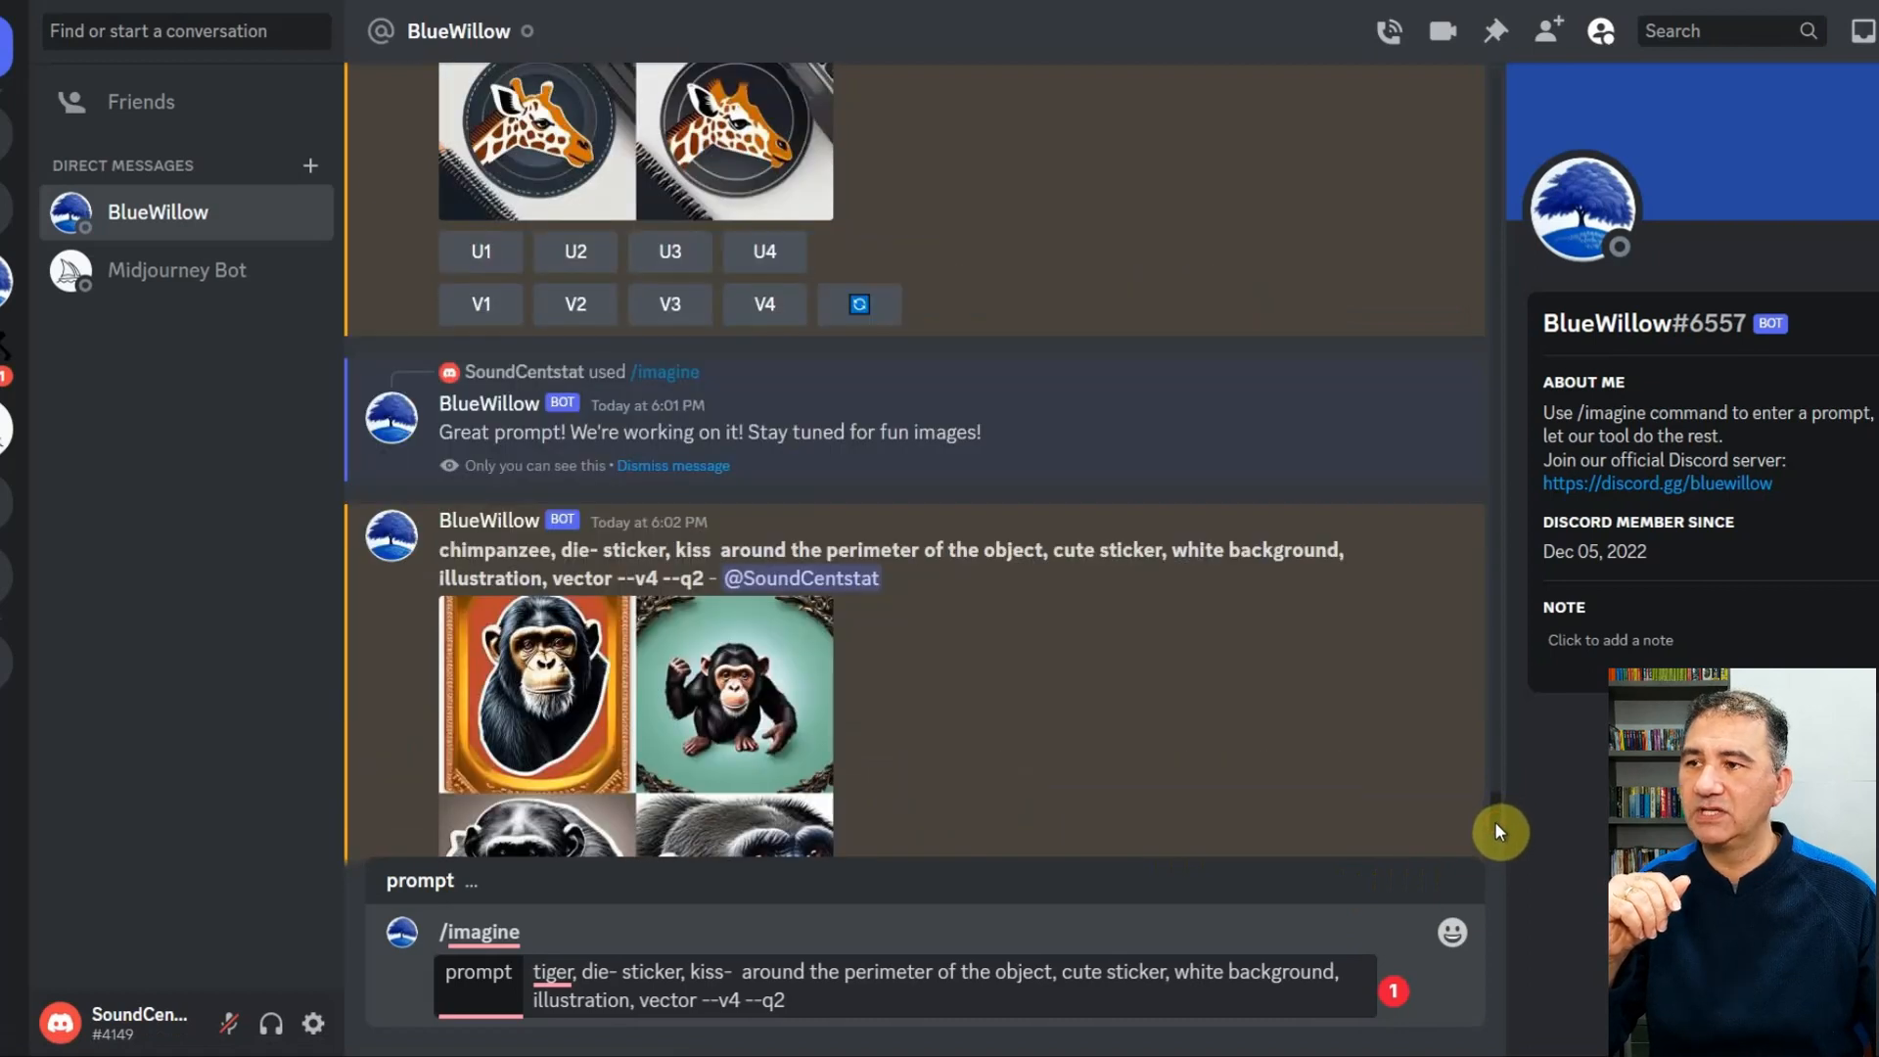
{"action": "scroll", "coordinate": [1494, 820], "scroll_direction": "down", "scroll_amount": 3}
{"action": "scroll", "coordinate": [1494, 824], "scroll_direction": "up", "scroll_amount": 1}
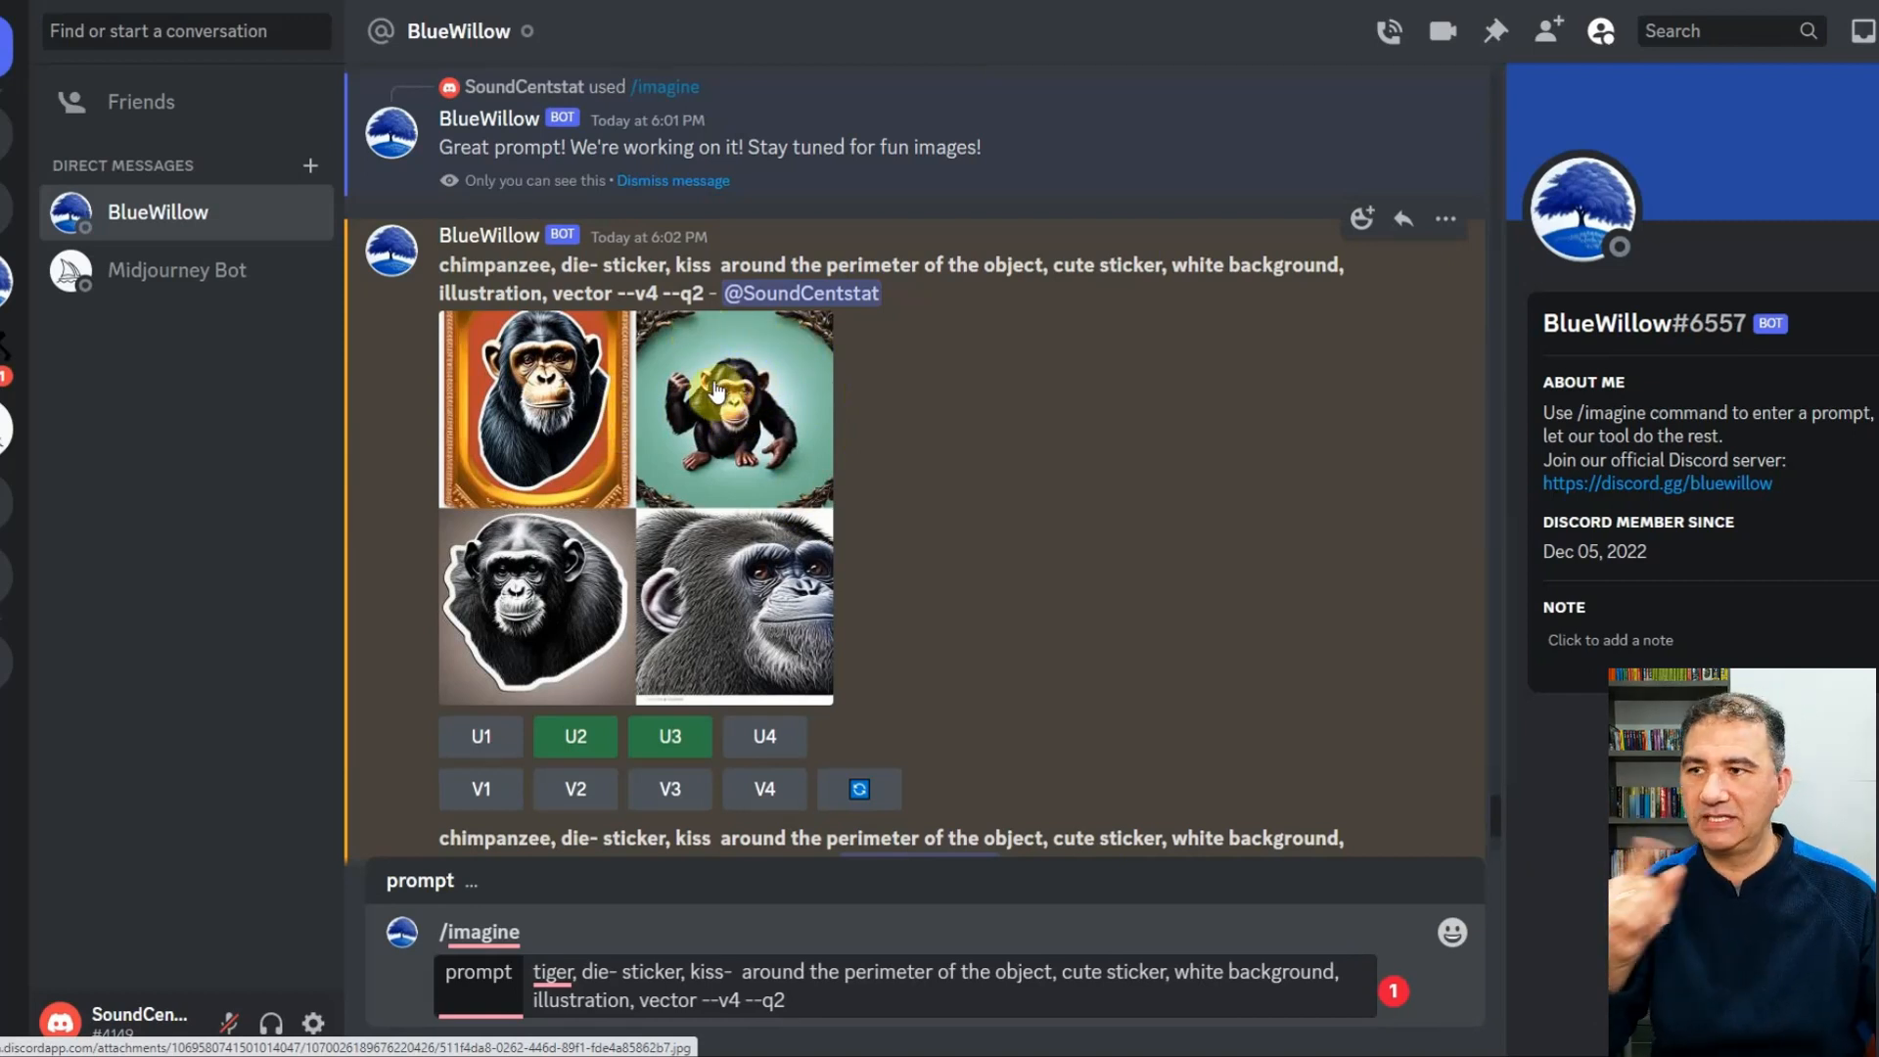
{"action": "scroll", "coordinate": [1483, 827], "scroll_direction": "down", "scroll_amount": 10}
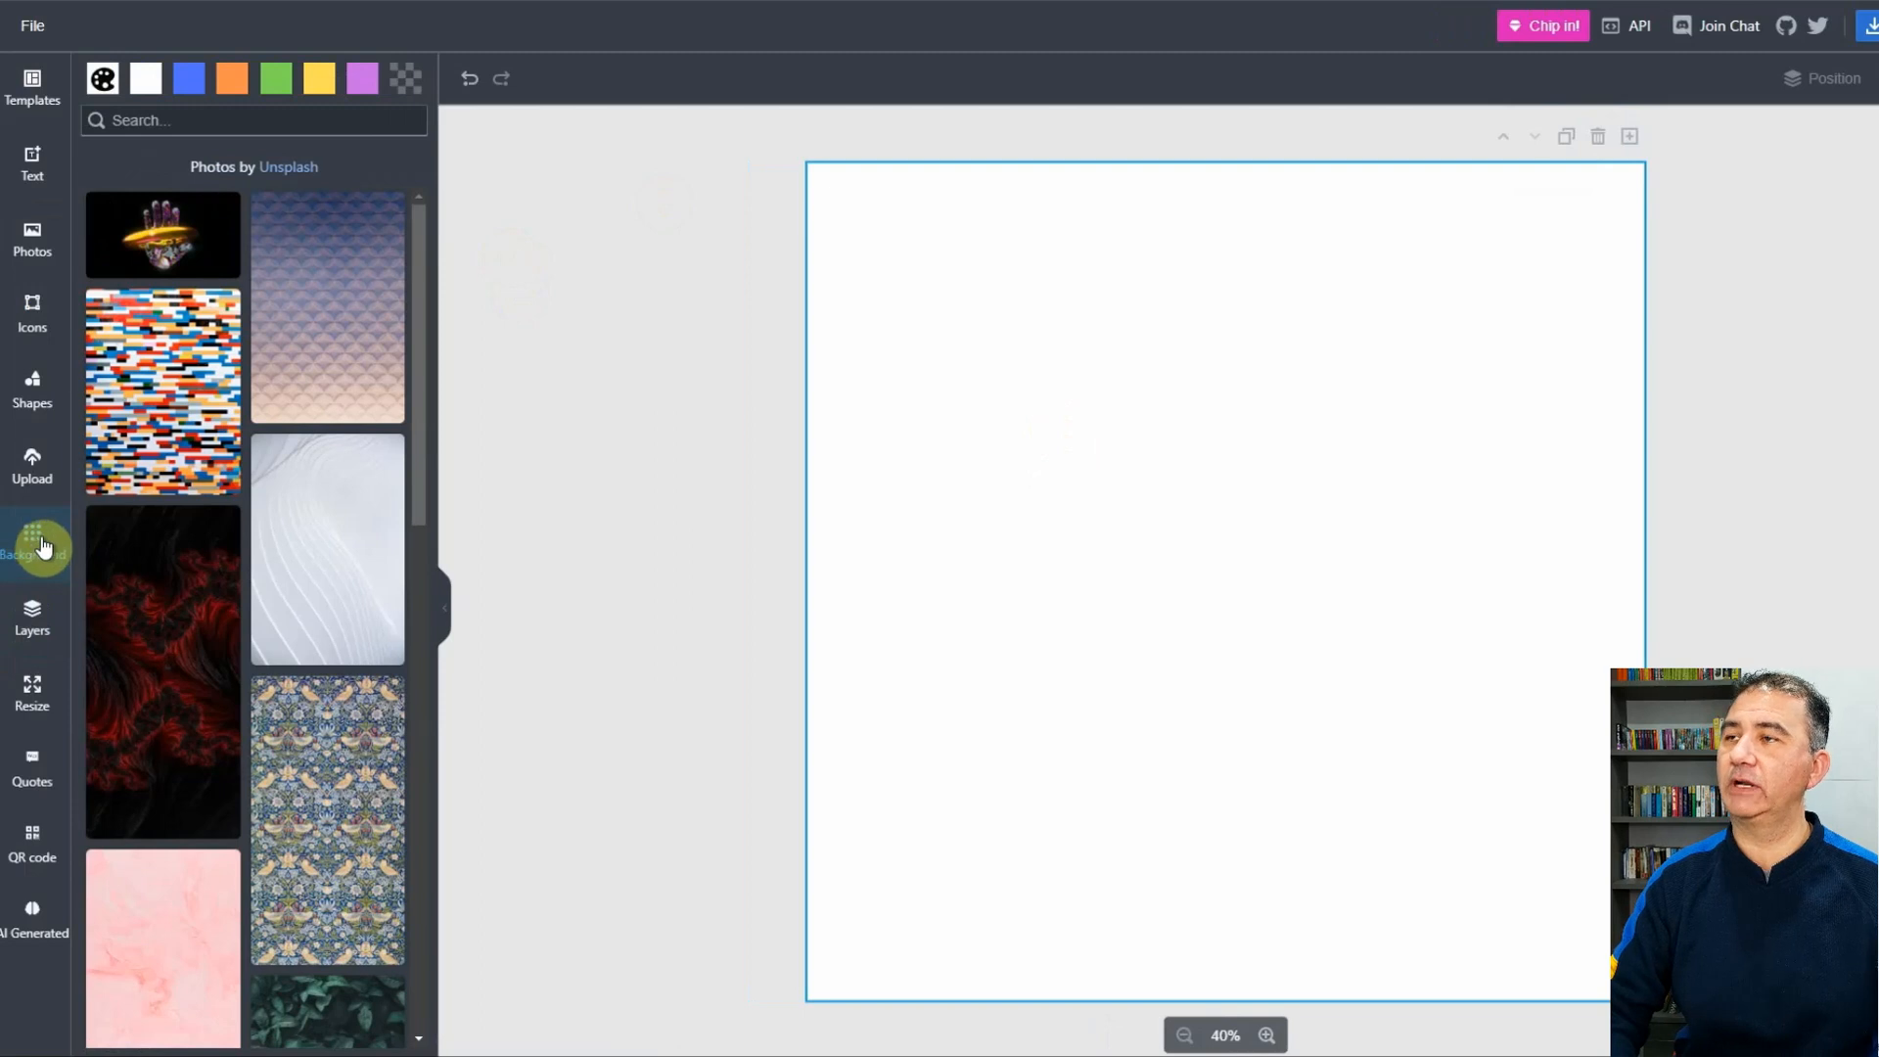
- In the online design editor, make the canvas background transparent and place an enlarged solid blue circle in the canvas's upper-left corner
{"action": "left_click", "coordinate": [407, 91]}
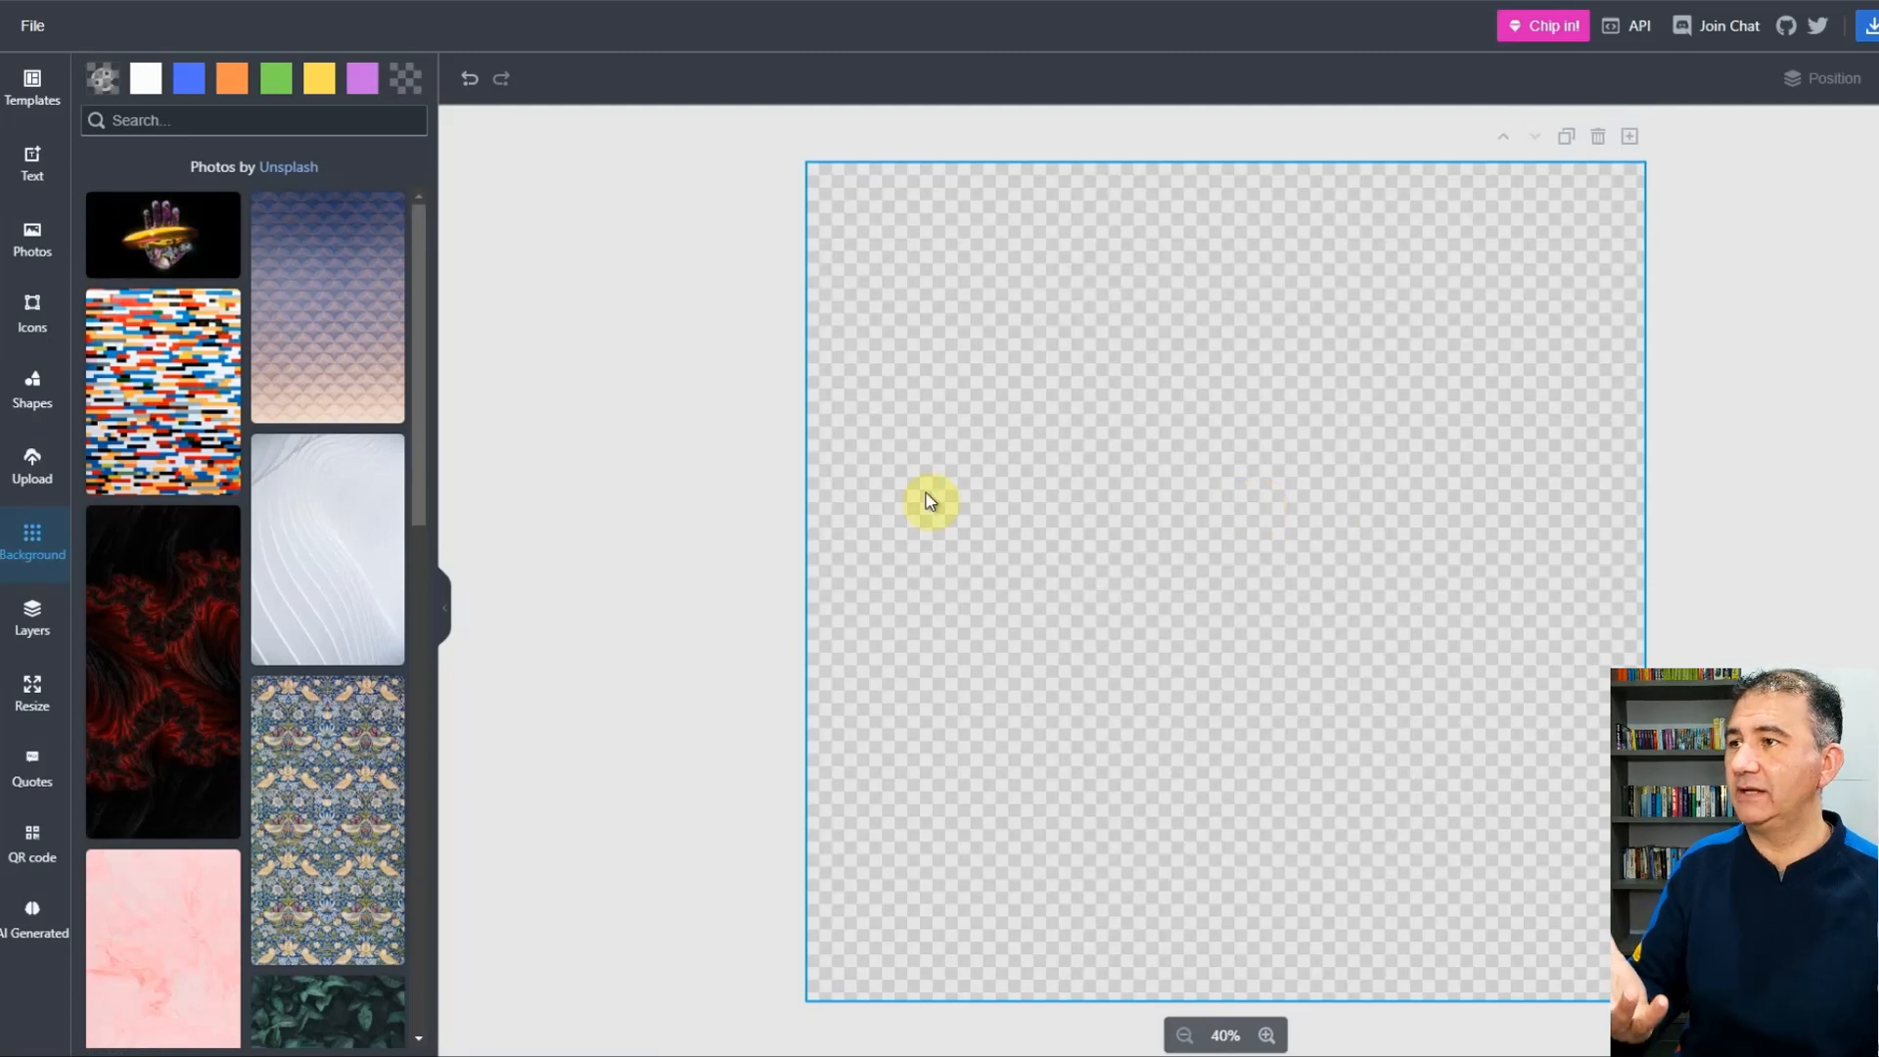
{"action": "left_click", "coordinate": [32, 403]}
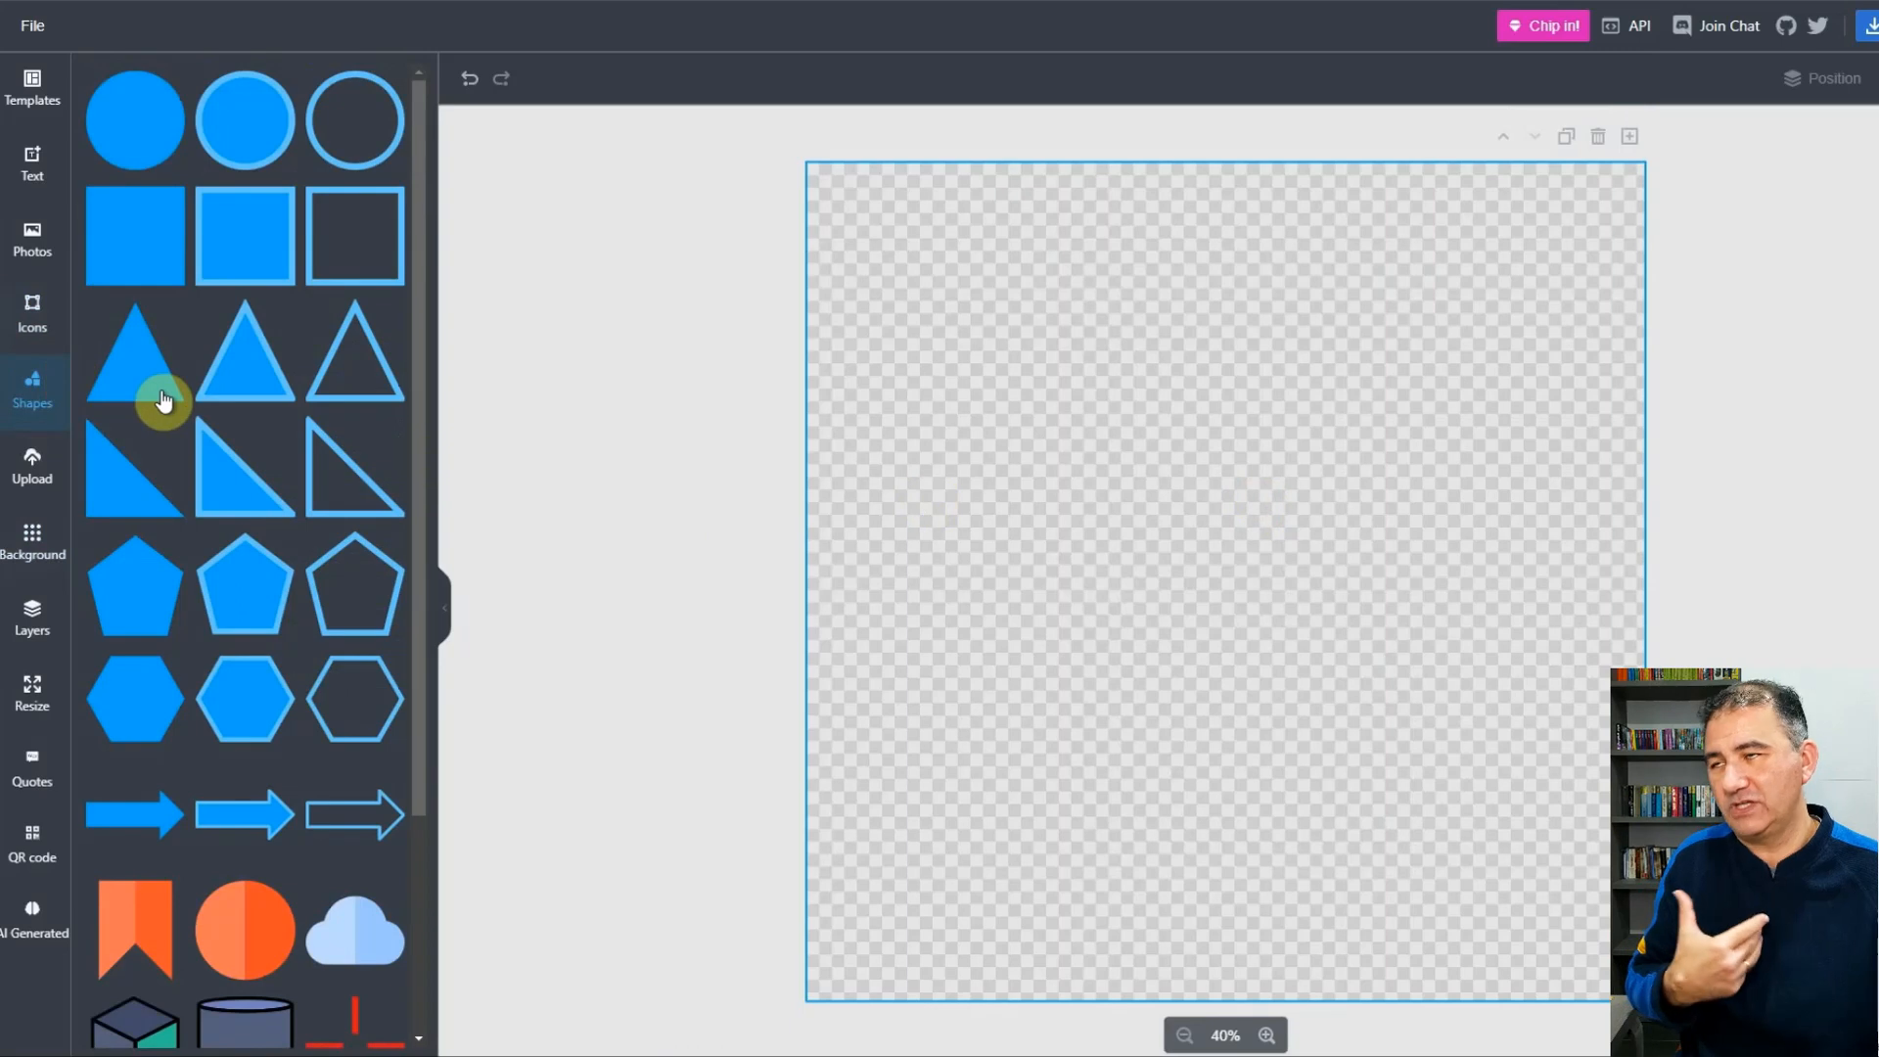
{"action": "left_click", "coordinate": [150, 126]}
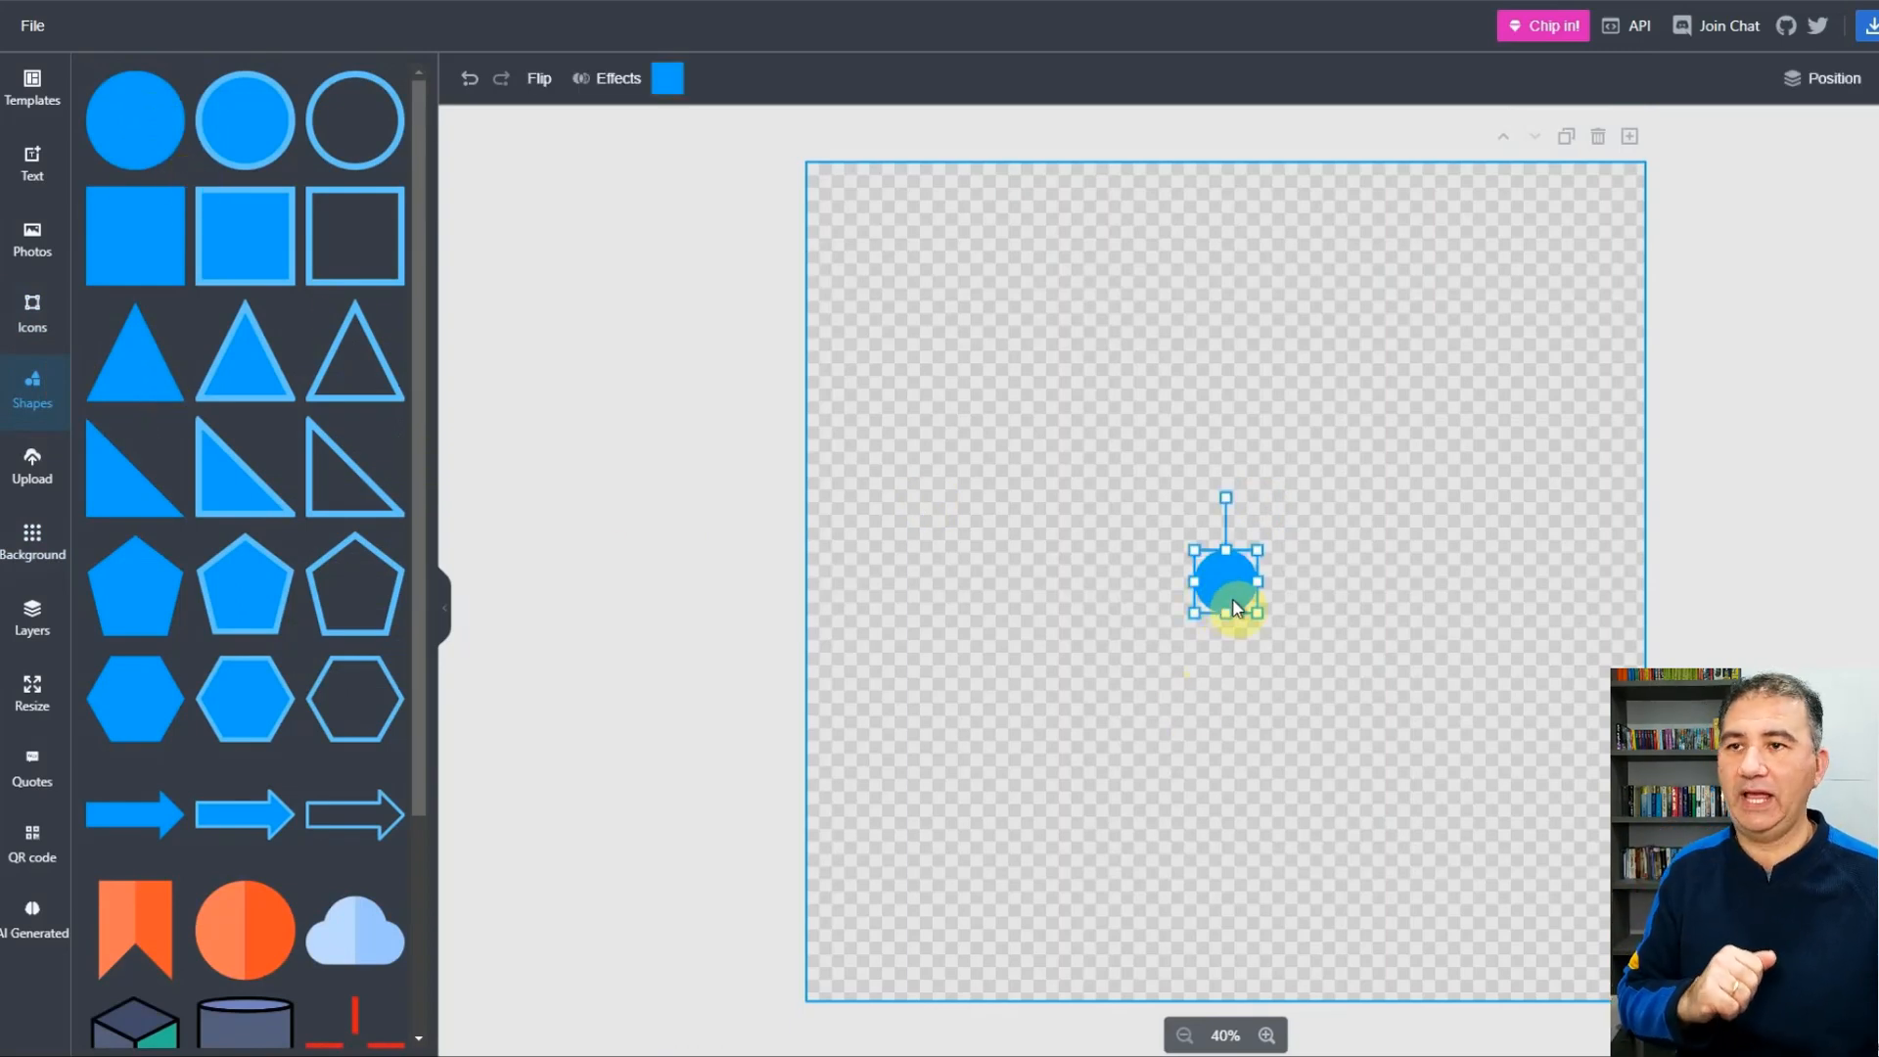
{"action": "left_click_drag", "start_coordinate": [1193, 550], "coordinate": [1107, 376]}
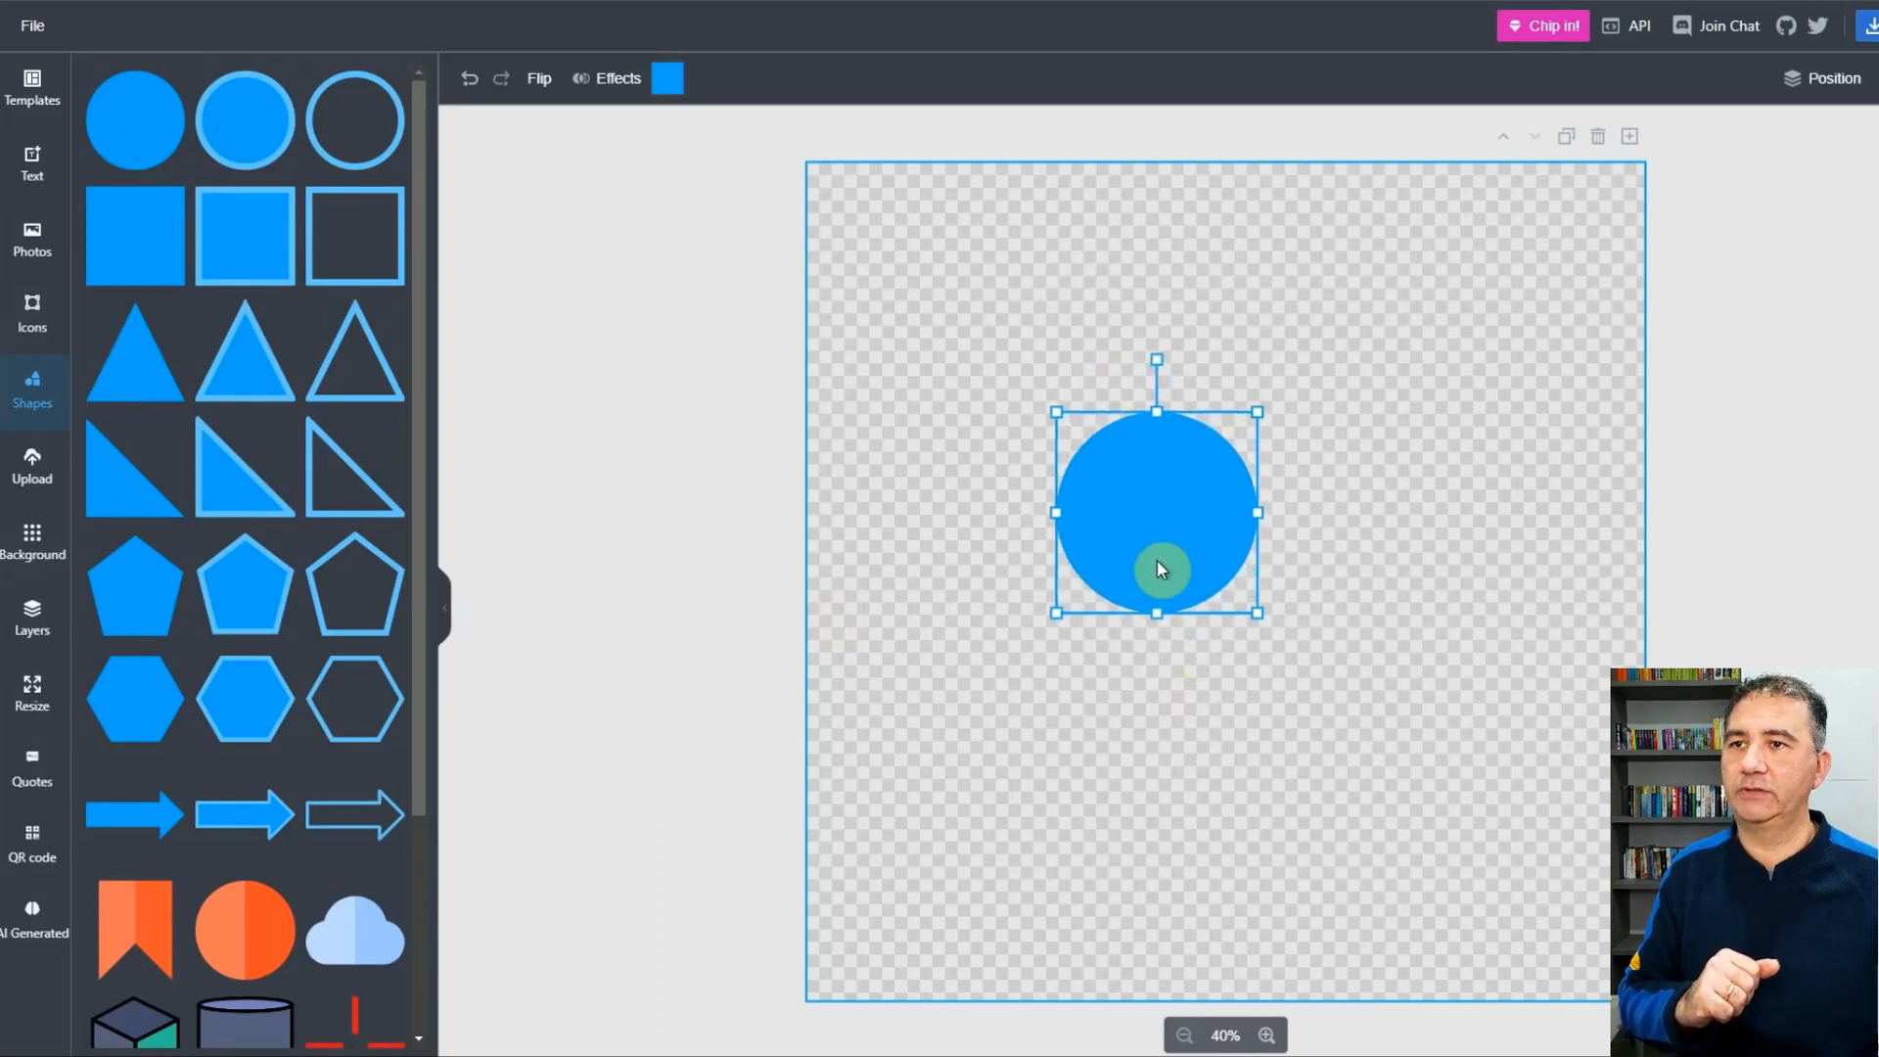
{"action": "left_click_drag", "start_coordinate": [1174, 531], "coordinate": [937, 295]}
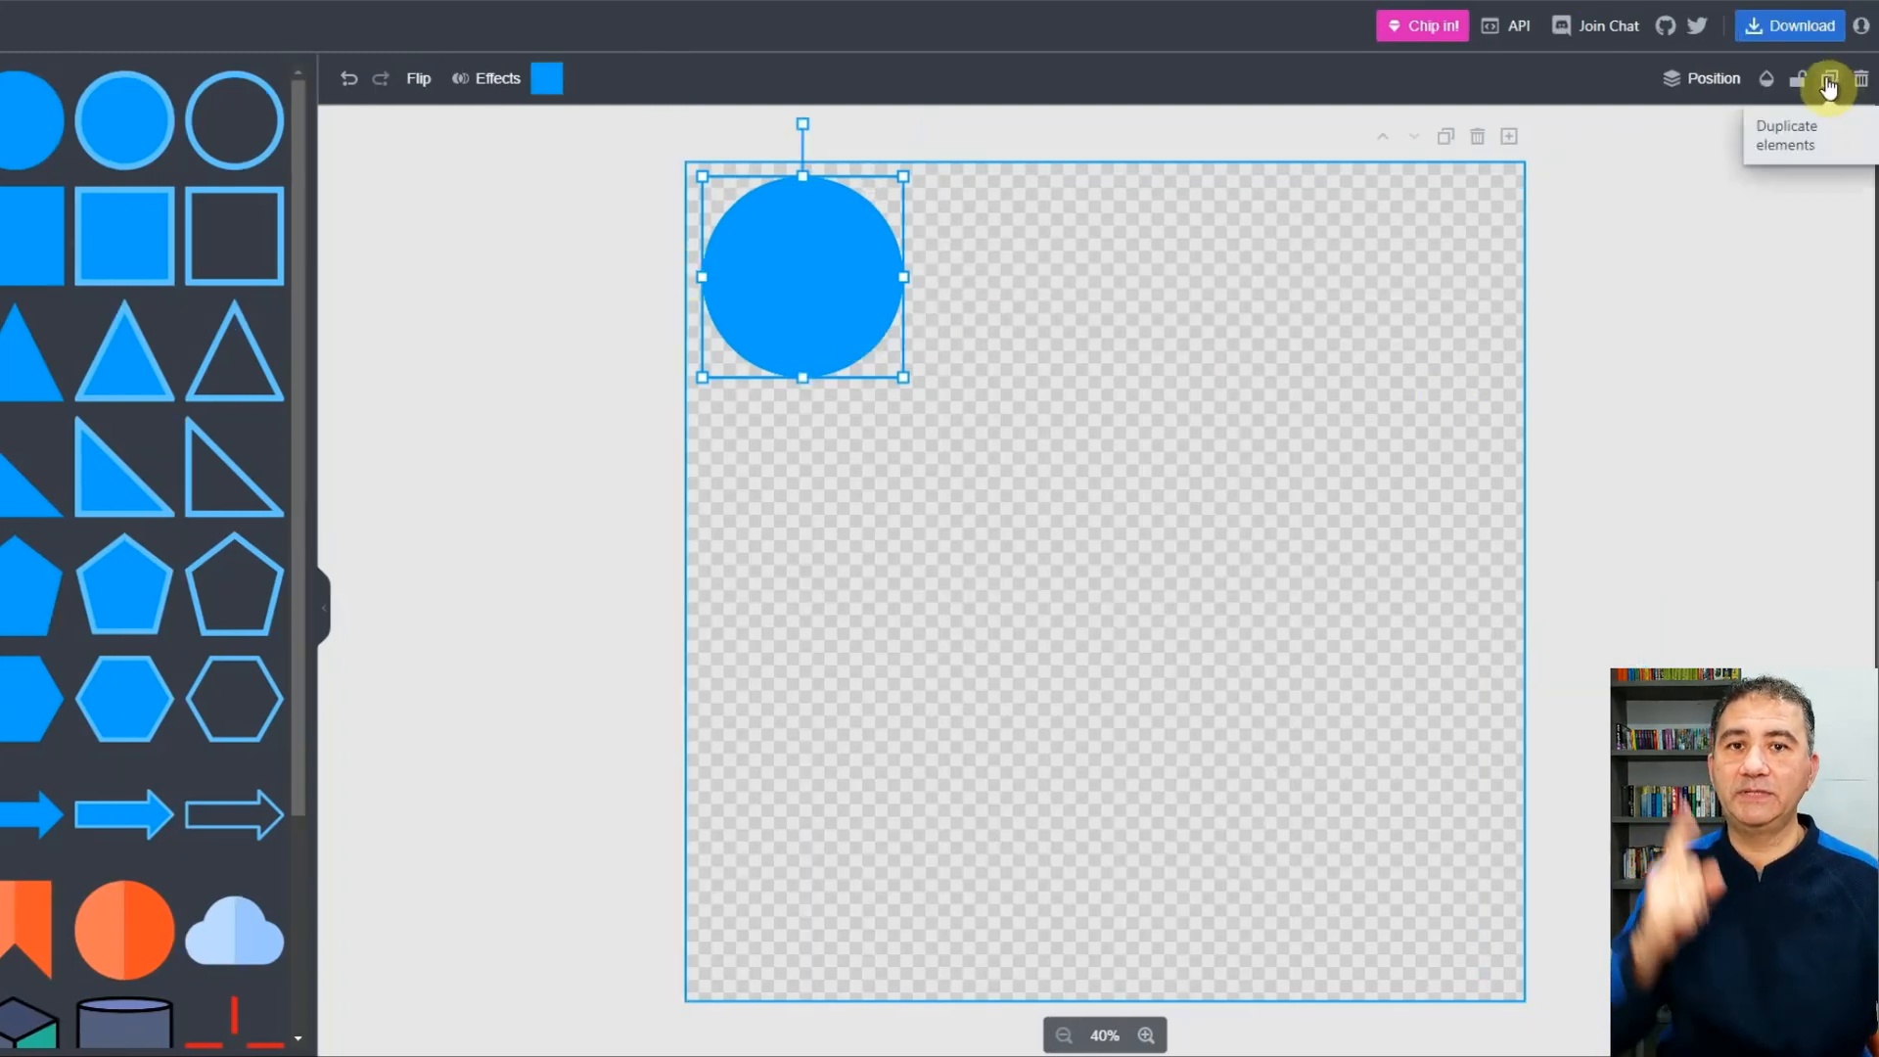
- Duplicate the circle twice and align the copies into an evenly spaced row of three across the canvas's upper edge
{"action": "left_click", "coordinate": [1829, 86]}
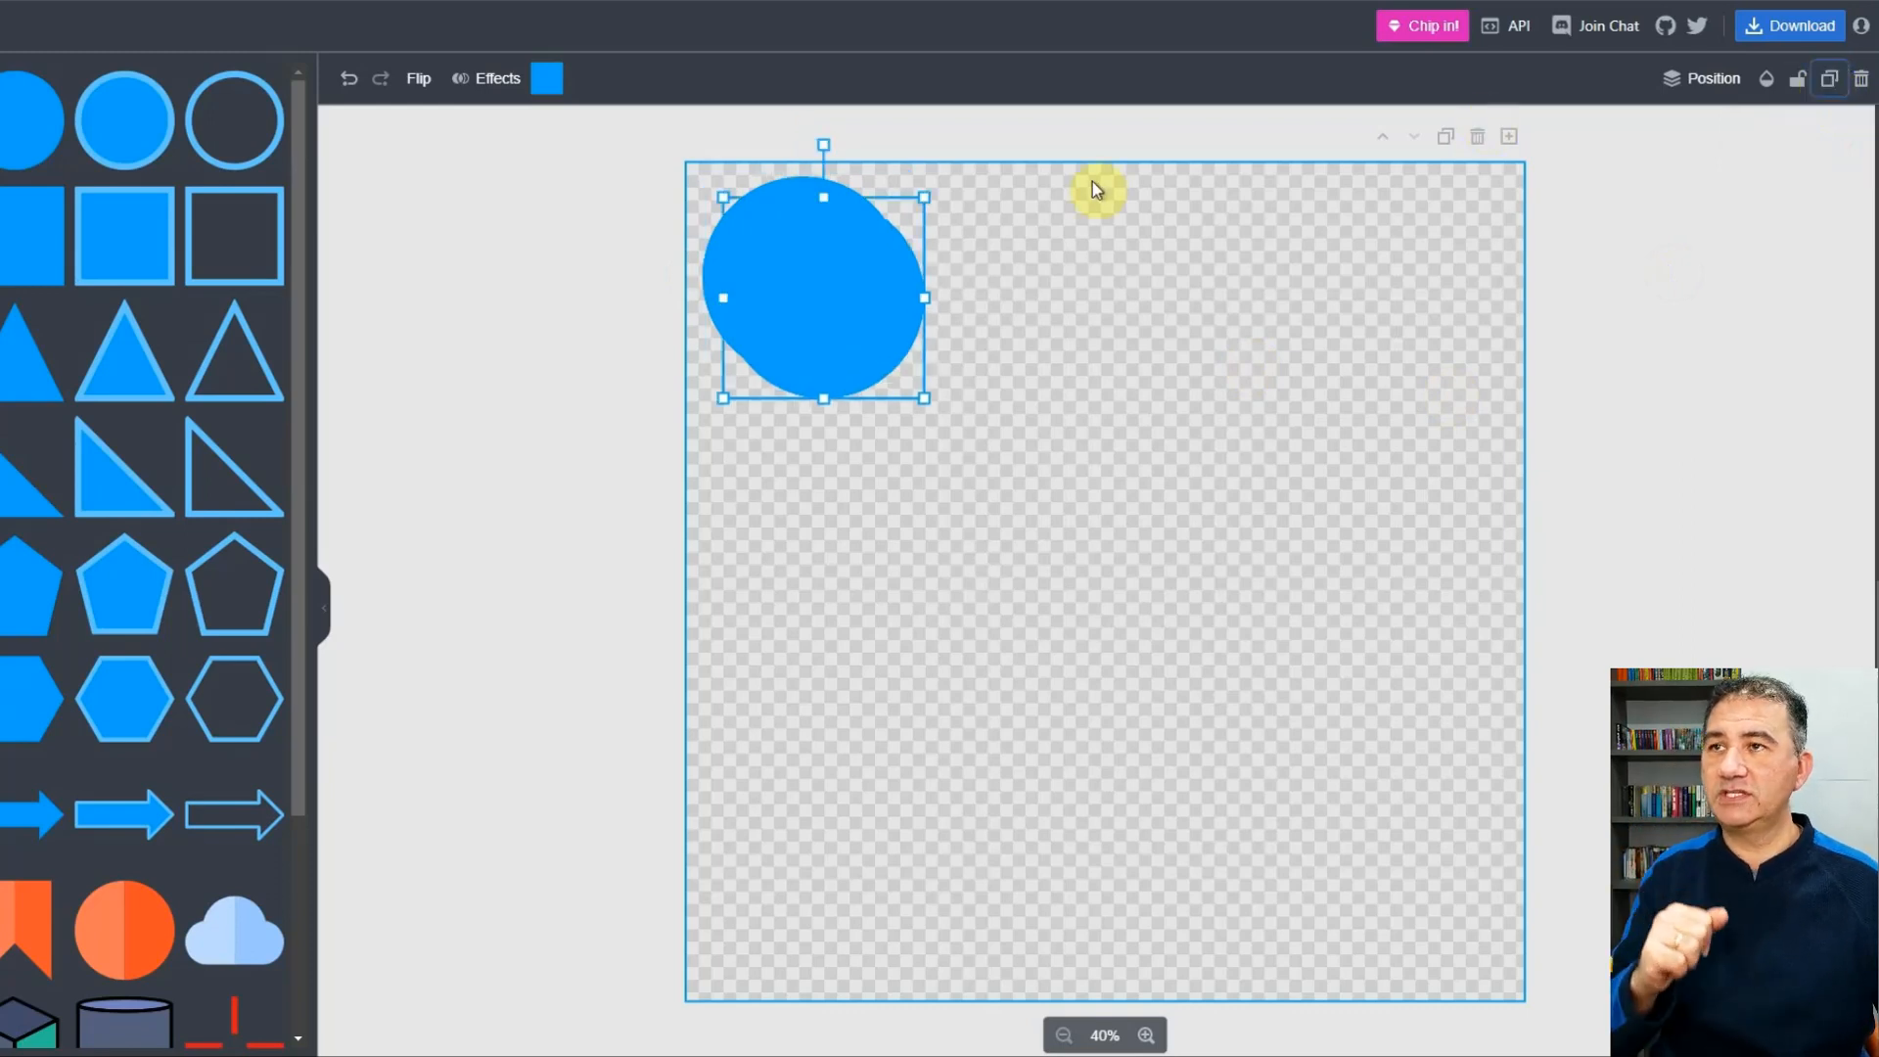
{"action": "left_click_drag", "start_coordinate": [823, 326], "coordinate": [1094, 302]}
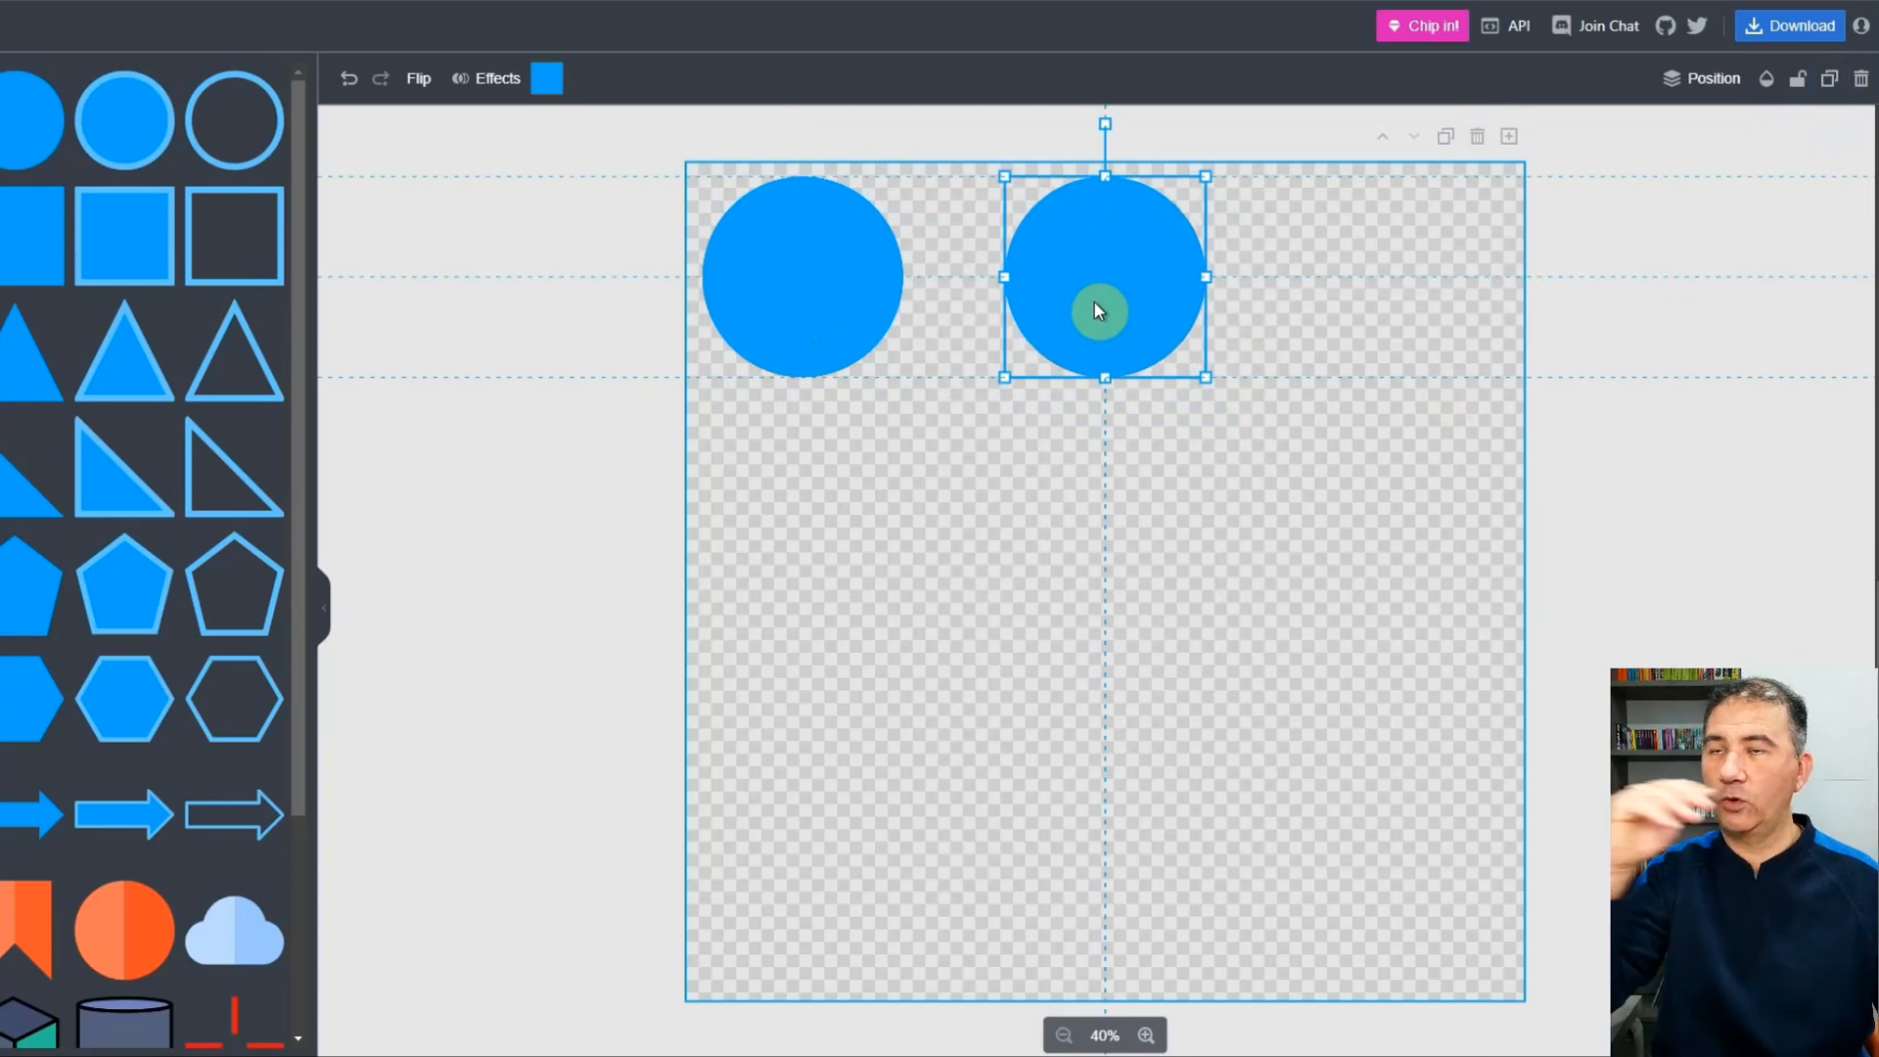
{"action": "left_click_drag", "start_coordinate": [1096, 311], "coordinate": [1098, 310]}
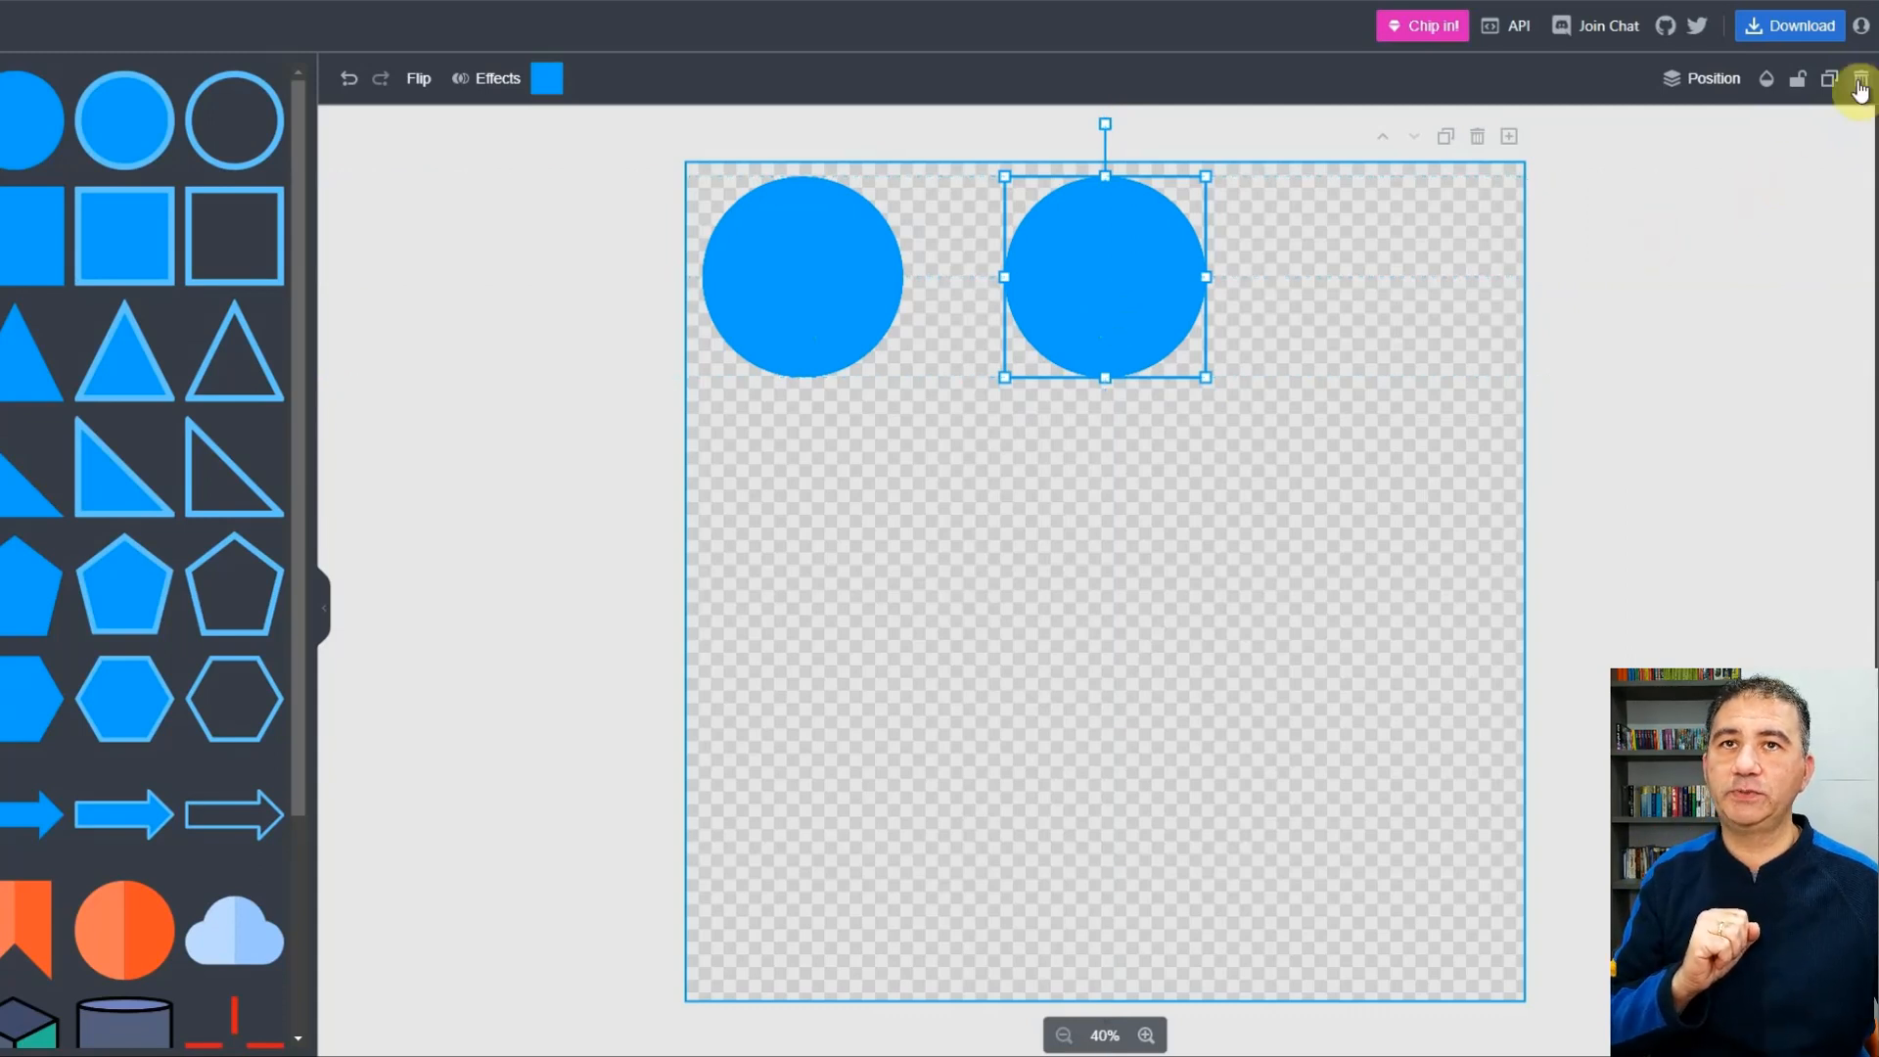
{"action": "left_click", "coordinate": [1829, 78]}
{"action": "left_click_drag", "start_coordinate": [1118, 289], "coordinate": [1400, 278]}
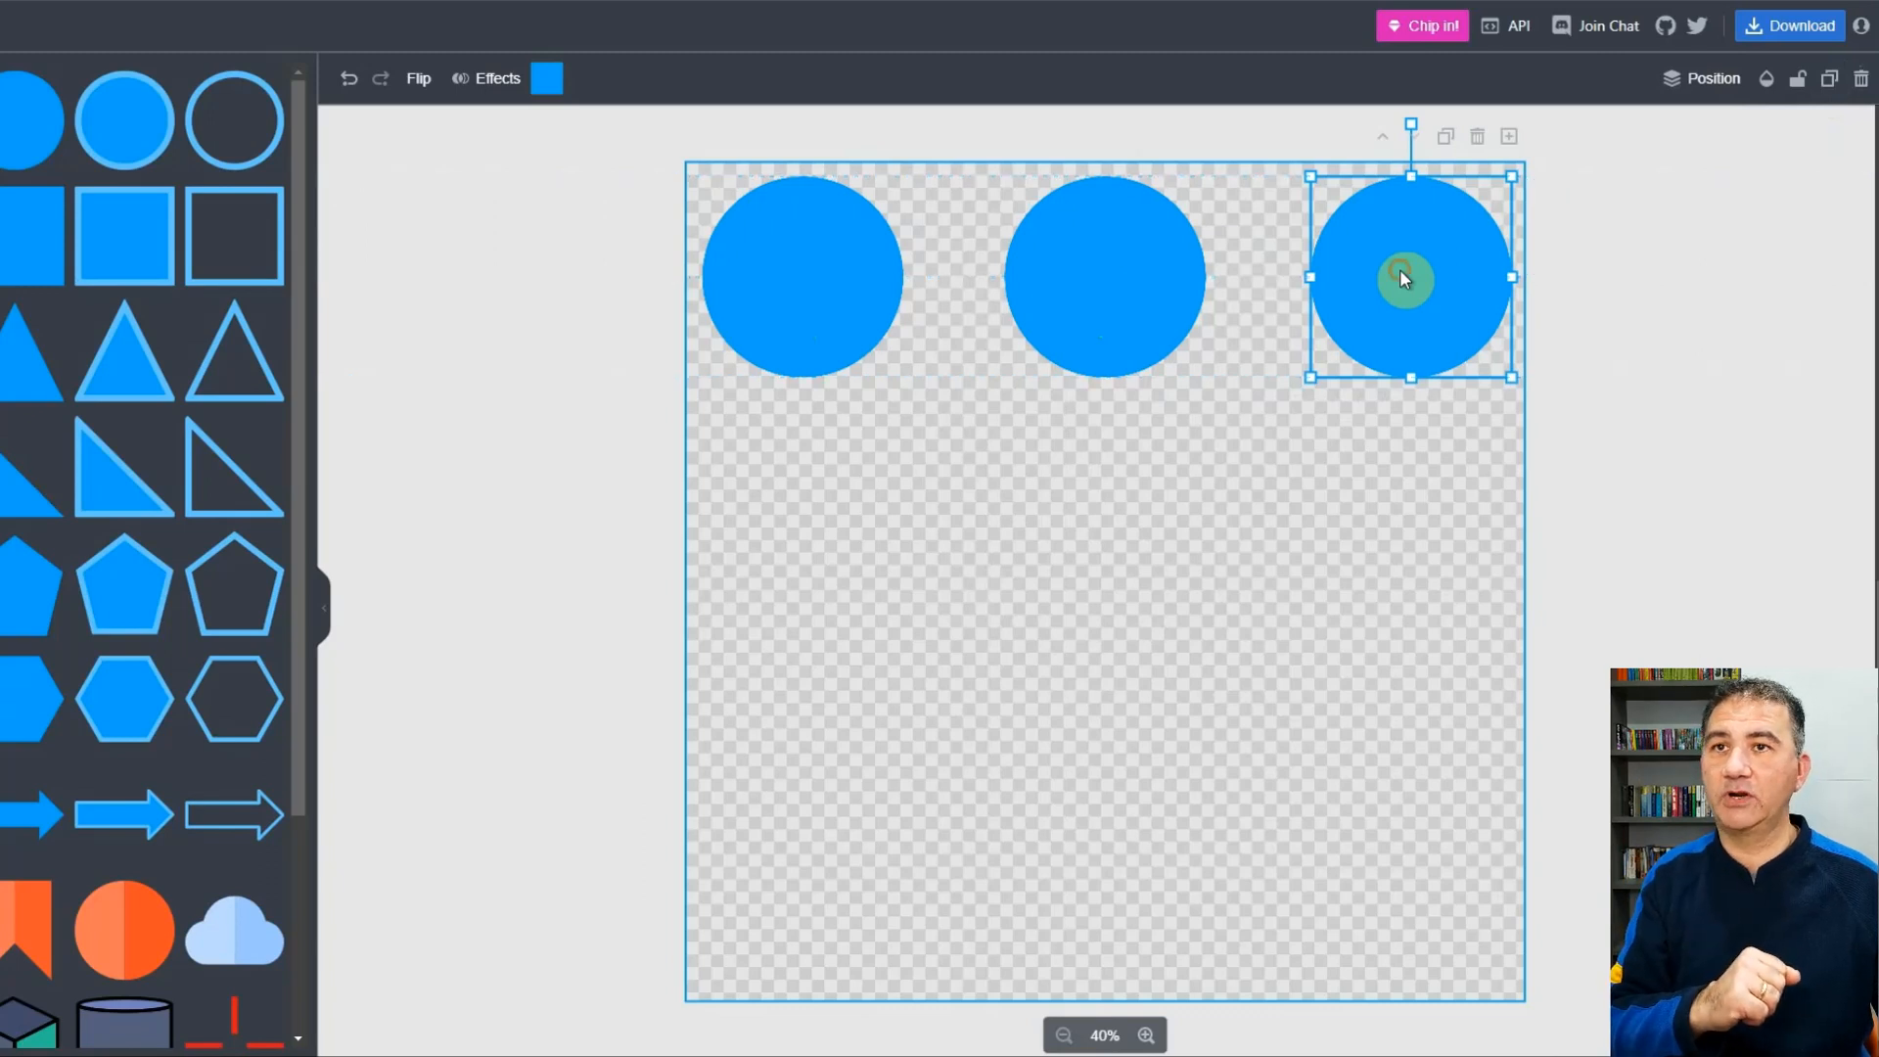
{"action": "left_click_drag", "start_coordinate": [1400, 278], "coordinate": [1400, 278]}
{"action": "left_click", "coordinate": [1221, 442]}
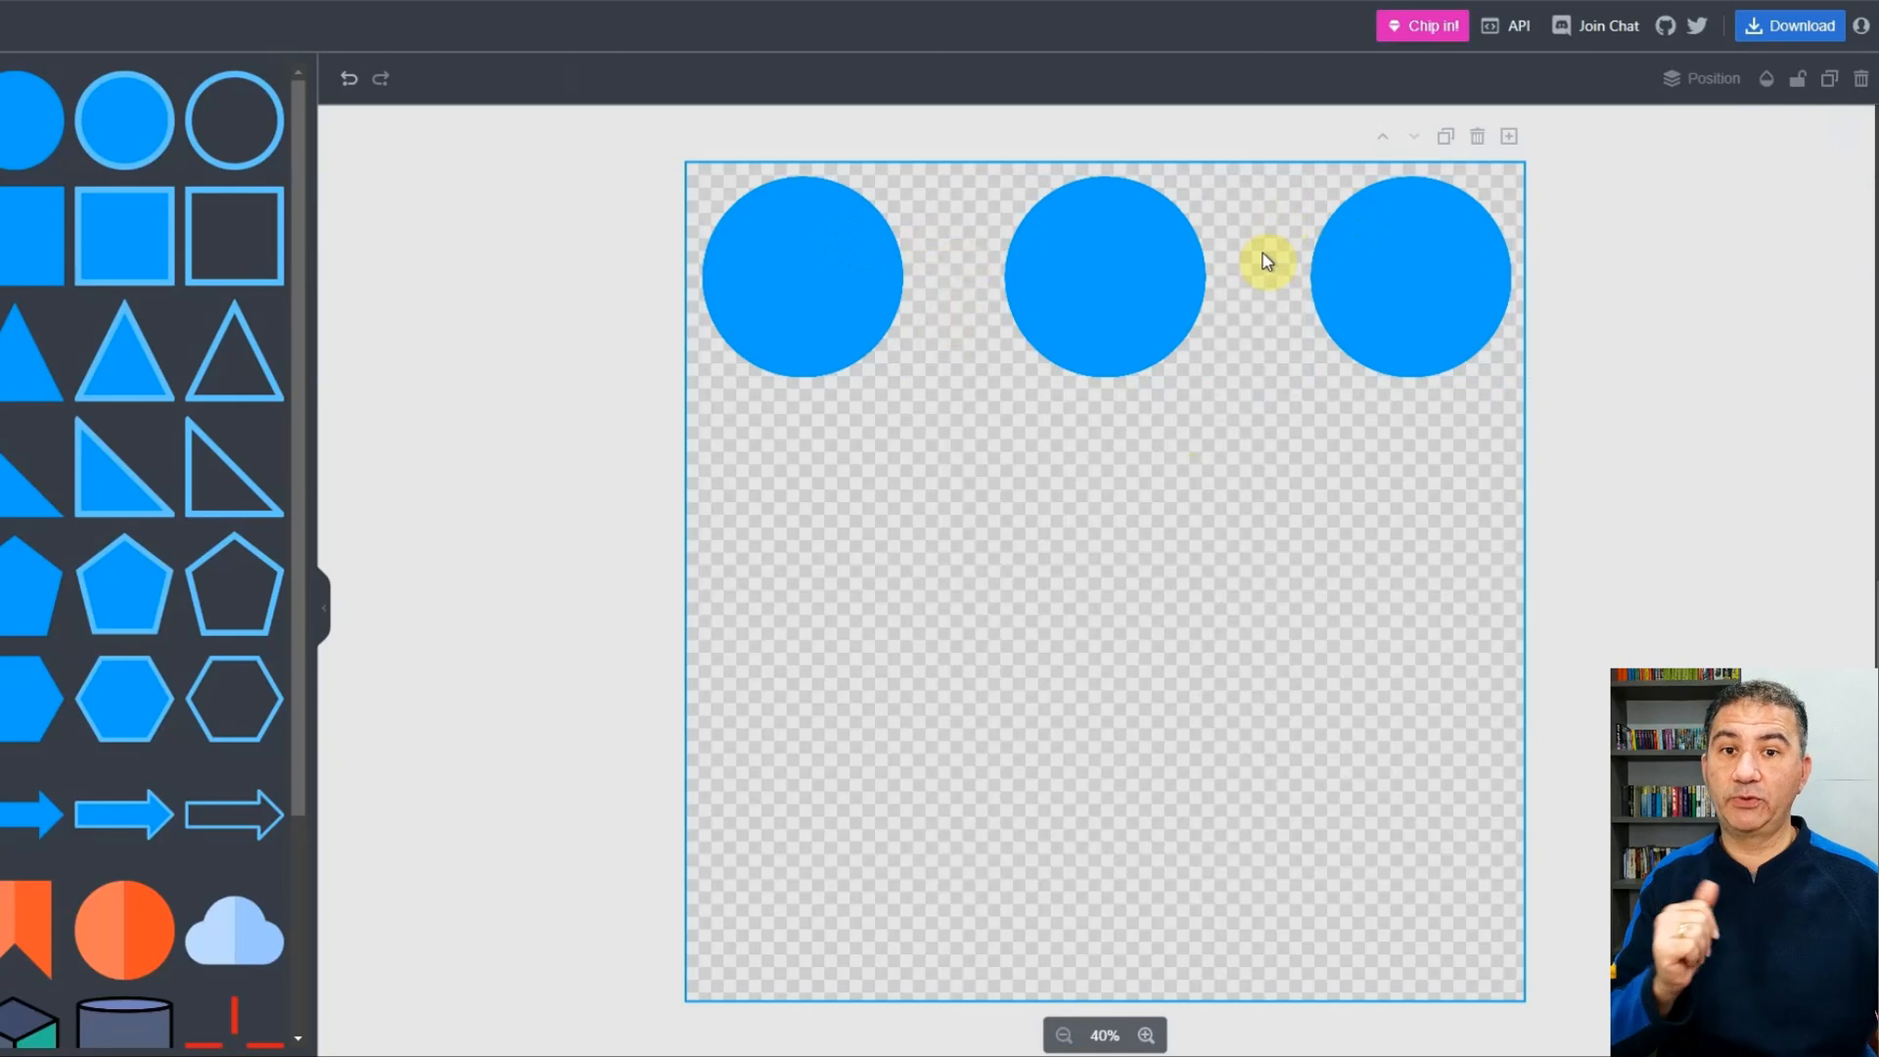
- Duplicate all three circles together and align the copies as a second row across the middle of the canvas
{"action": "left_click", "coordinate": [1430, 353]}
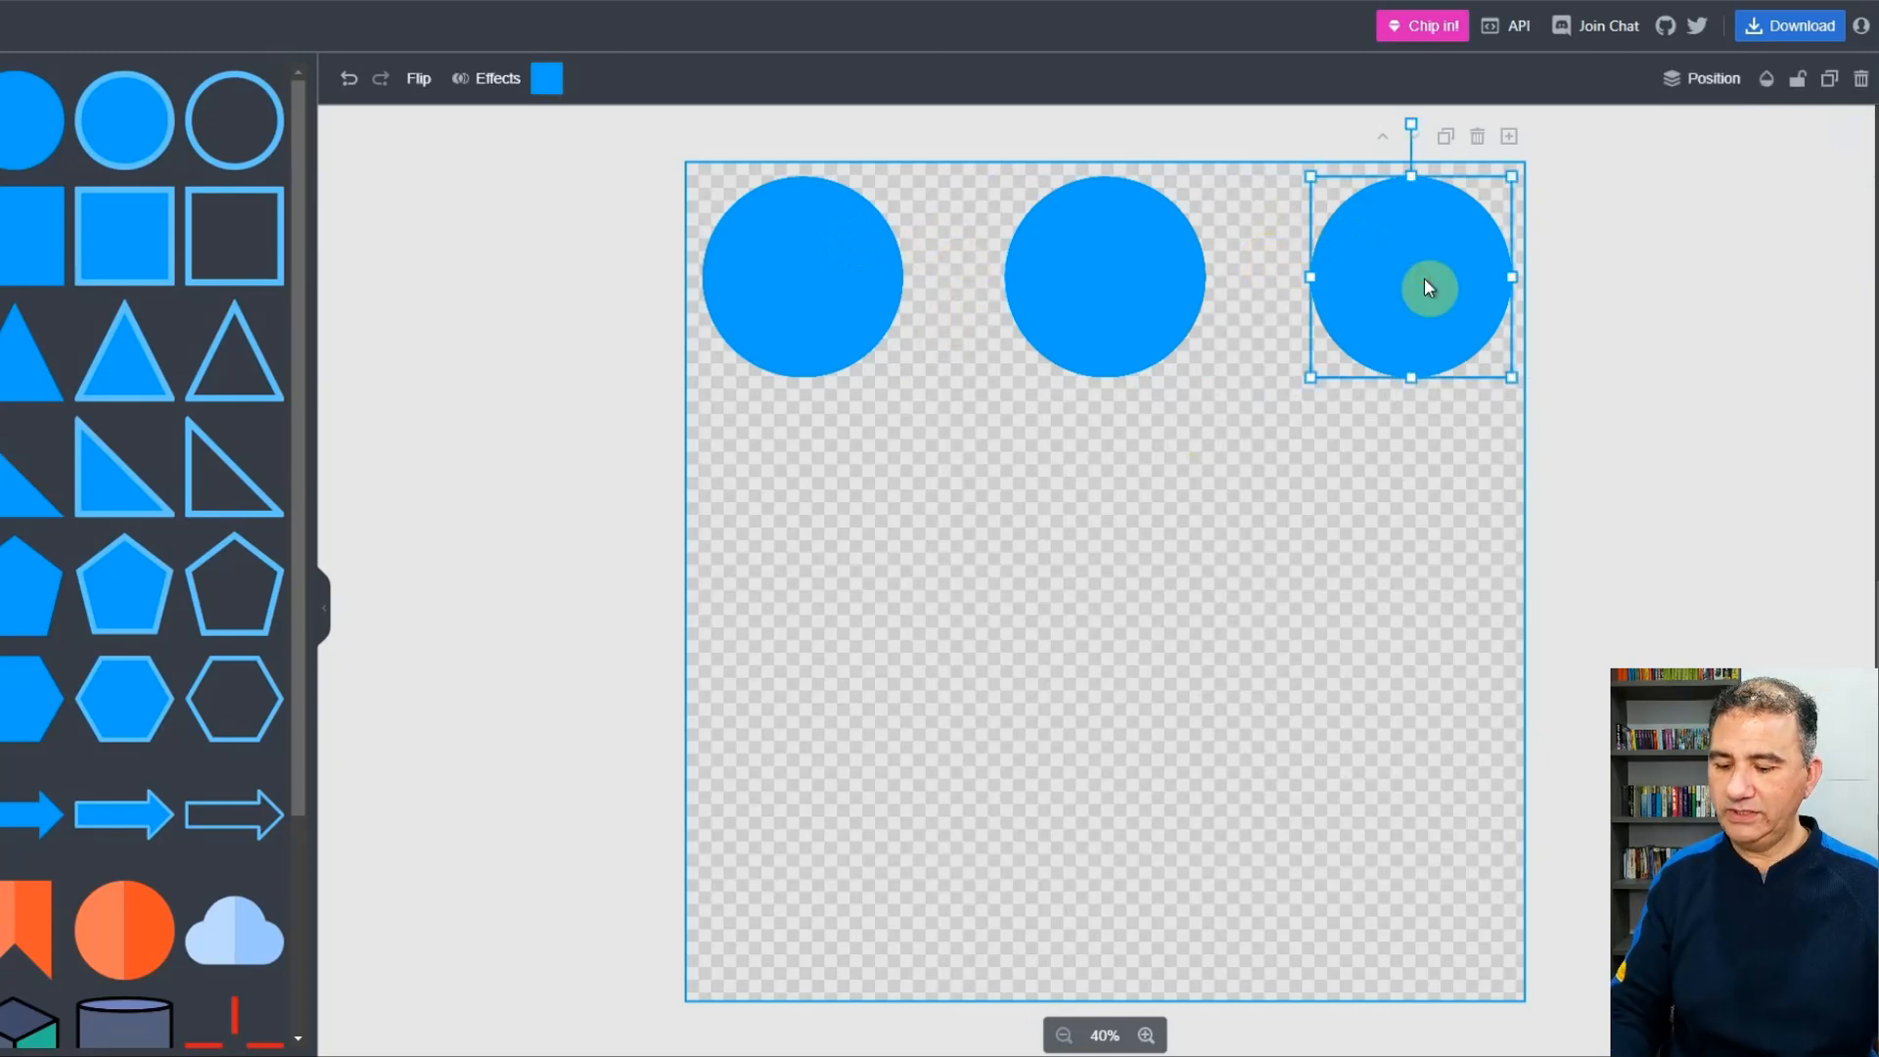
{"action": "left_click", "coordinate": [1093, 237], "text": "shift"}
{"action": "left_click", "coordinate": [817, 242], "text": "shift"}
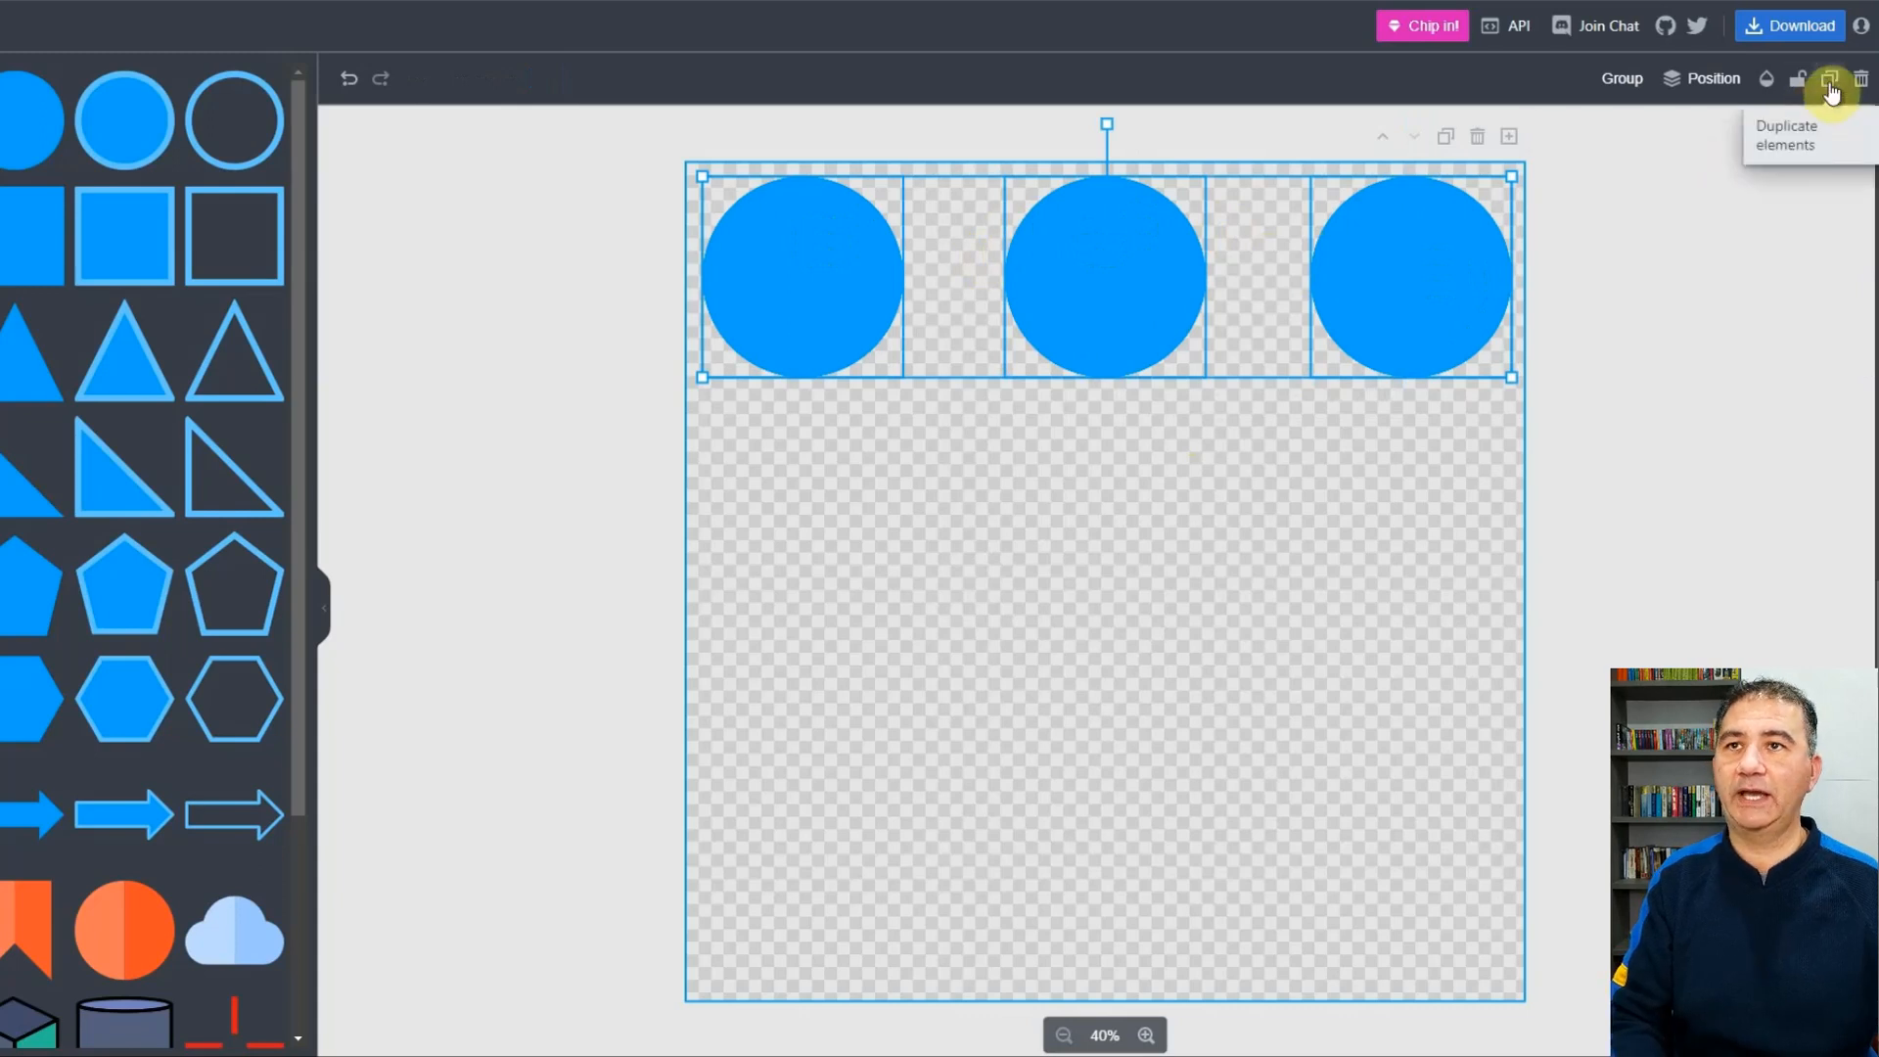
{"action": "left_click", "coordinate": [1830, 87]}
{"action": "left_click_drag", "start_coordinate": [1398, 301], "coordinate": [1372, 572]}
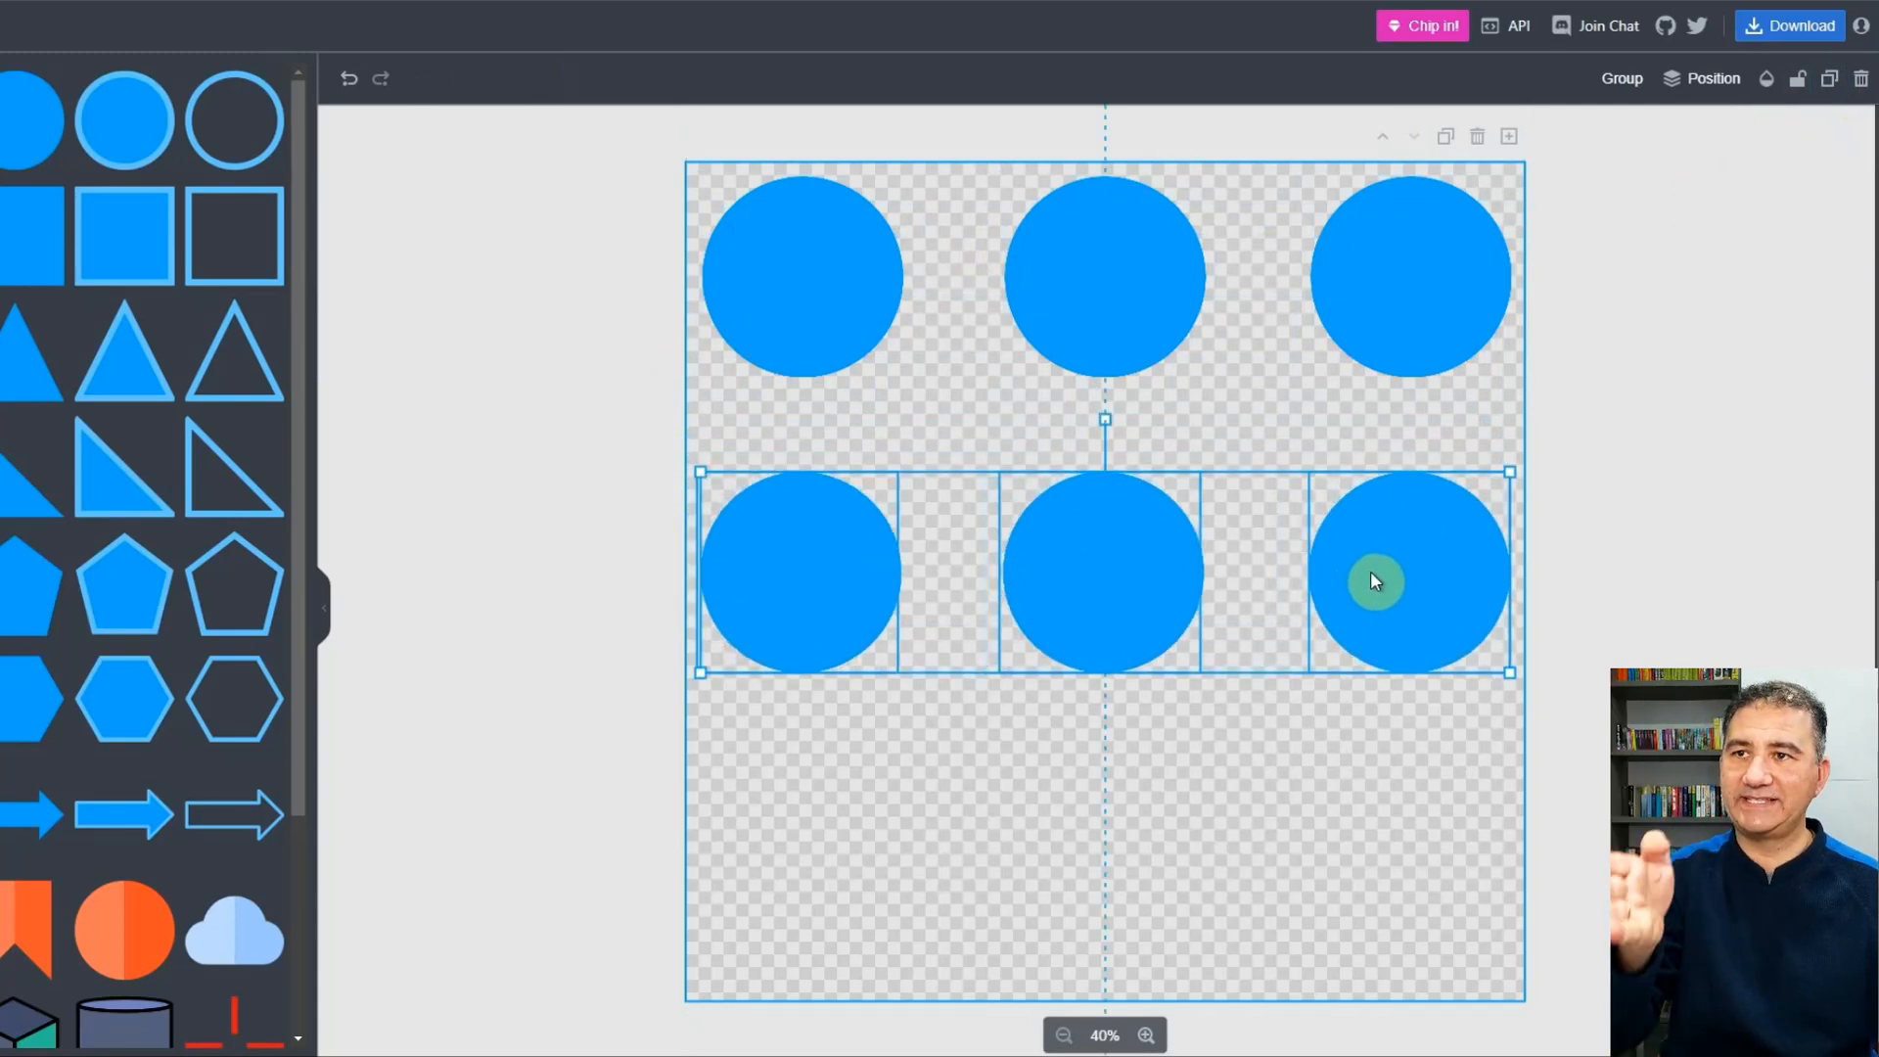
{"action": "left_click_drag", "start_coordinate": [1371, 573], "coordinate": [1379, 574]}
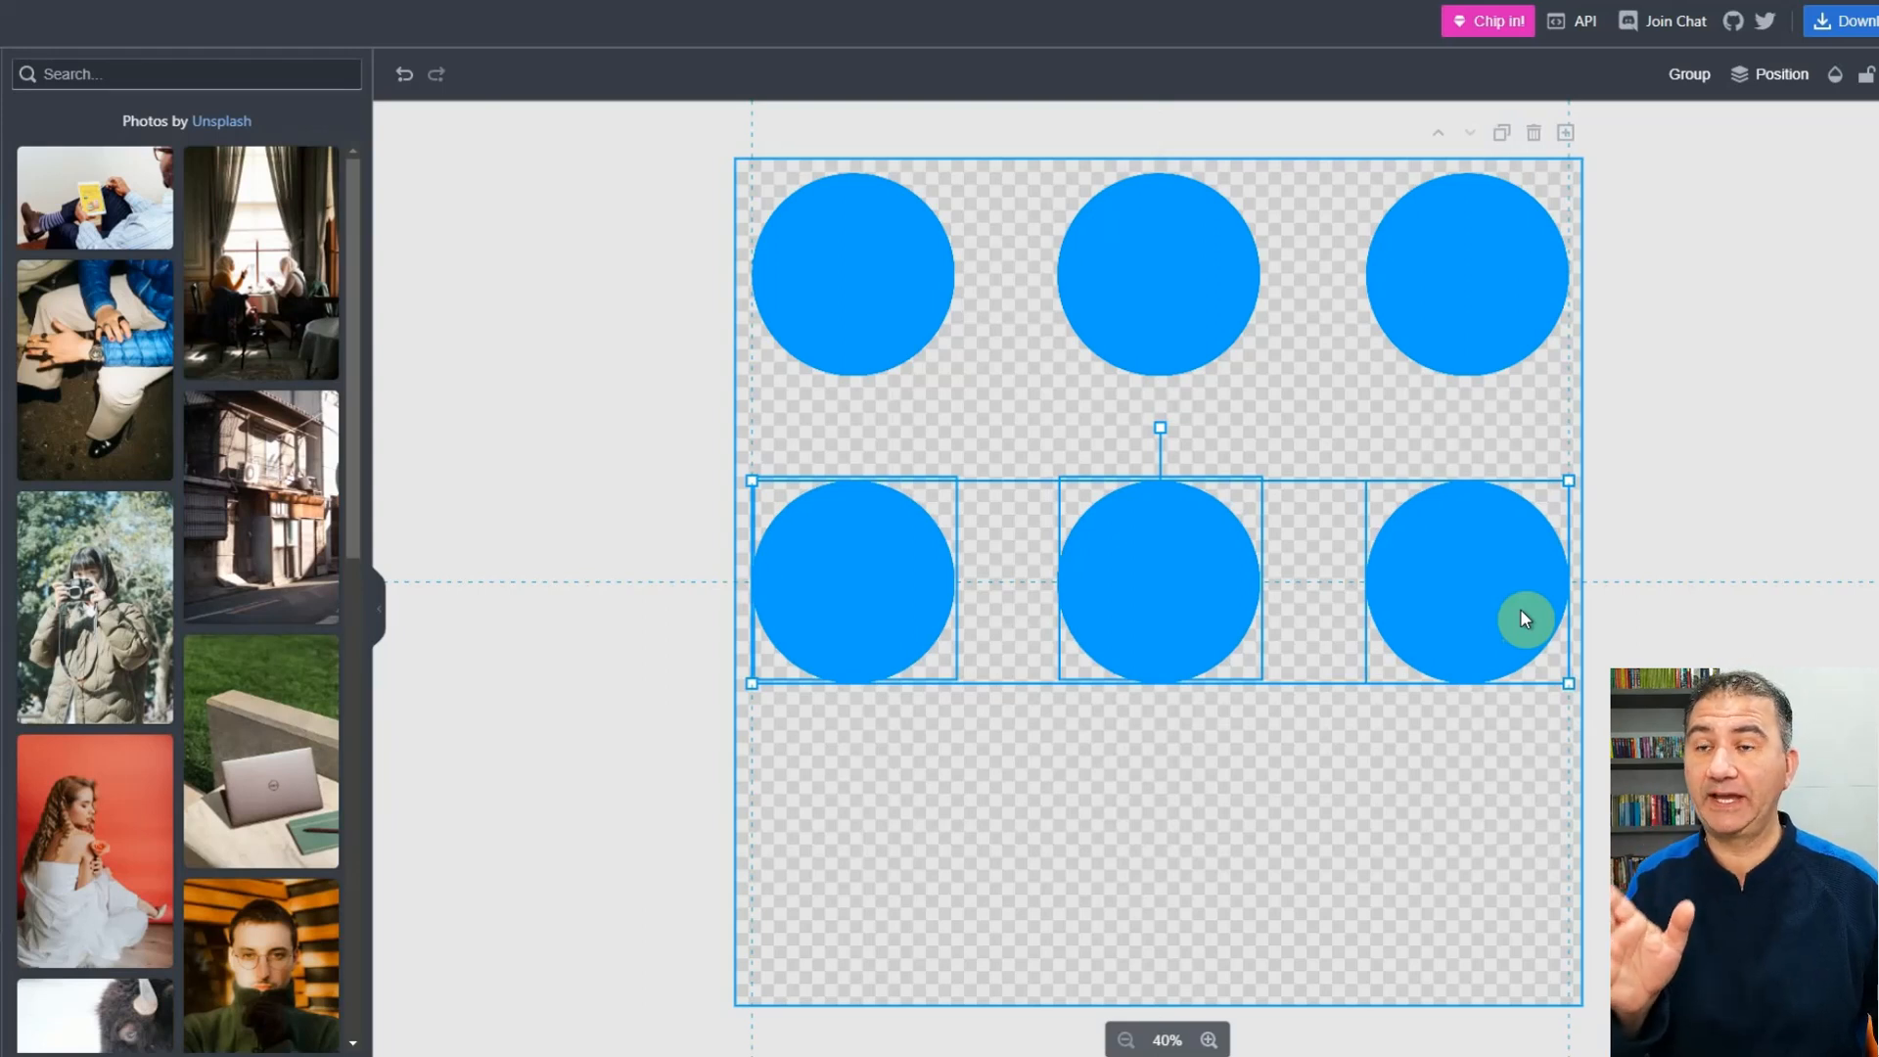
{"action": "left_click", "coordinate": [1519, 619]}
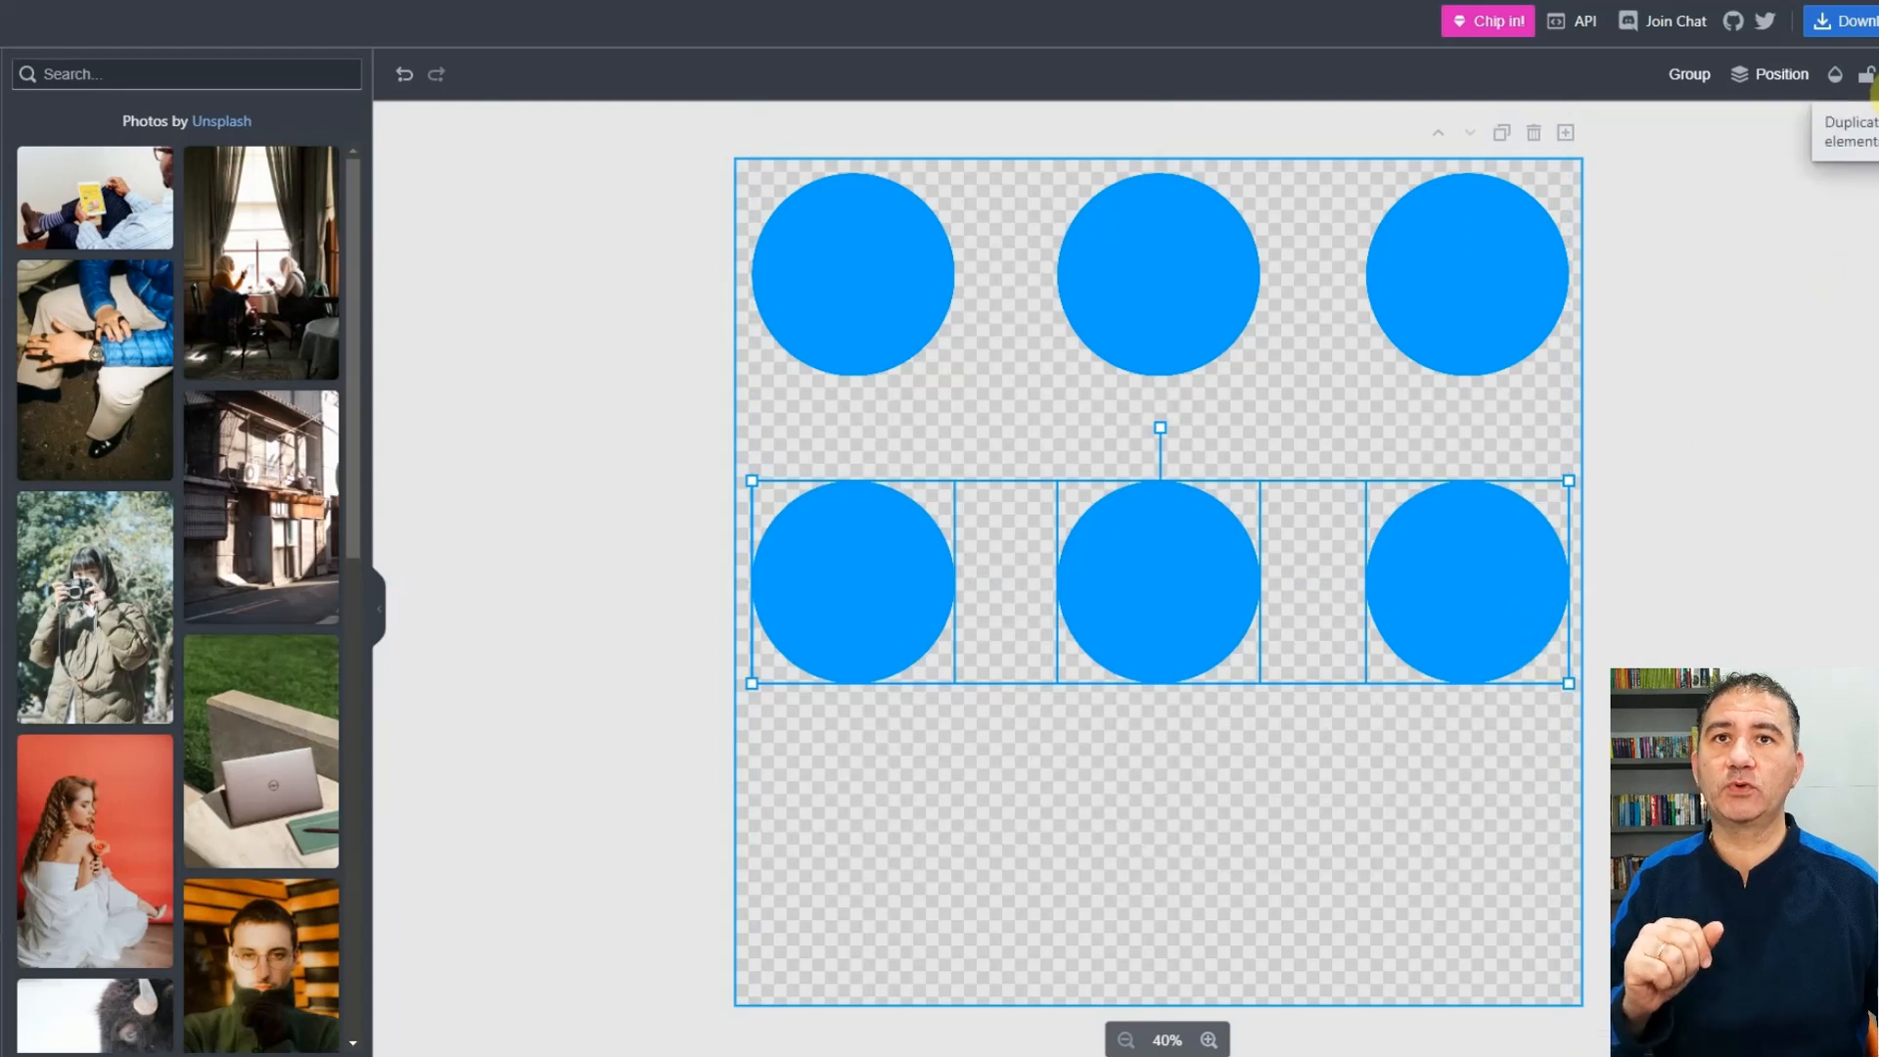
- Duplicate the middle row of circles and align the copies as a third row near the canvas's lower edge
{"action": "left_click", "coordinate": [1867, 76]}
{"action": "left_click", "coordinate": [1516, 624]}
{"action": "left_click_drag", "start_coordinate": [1493, 608], "coordinate": [1476, 889]}
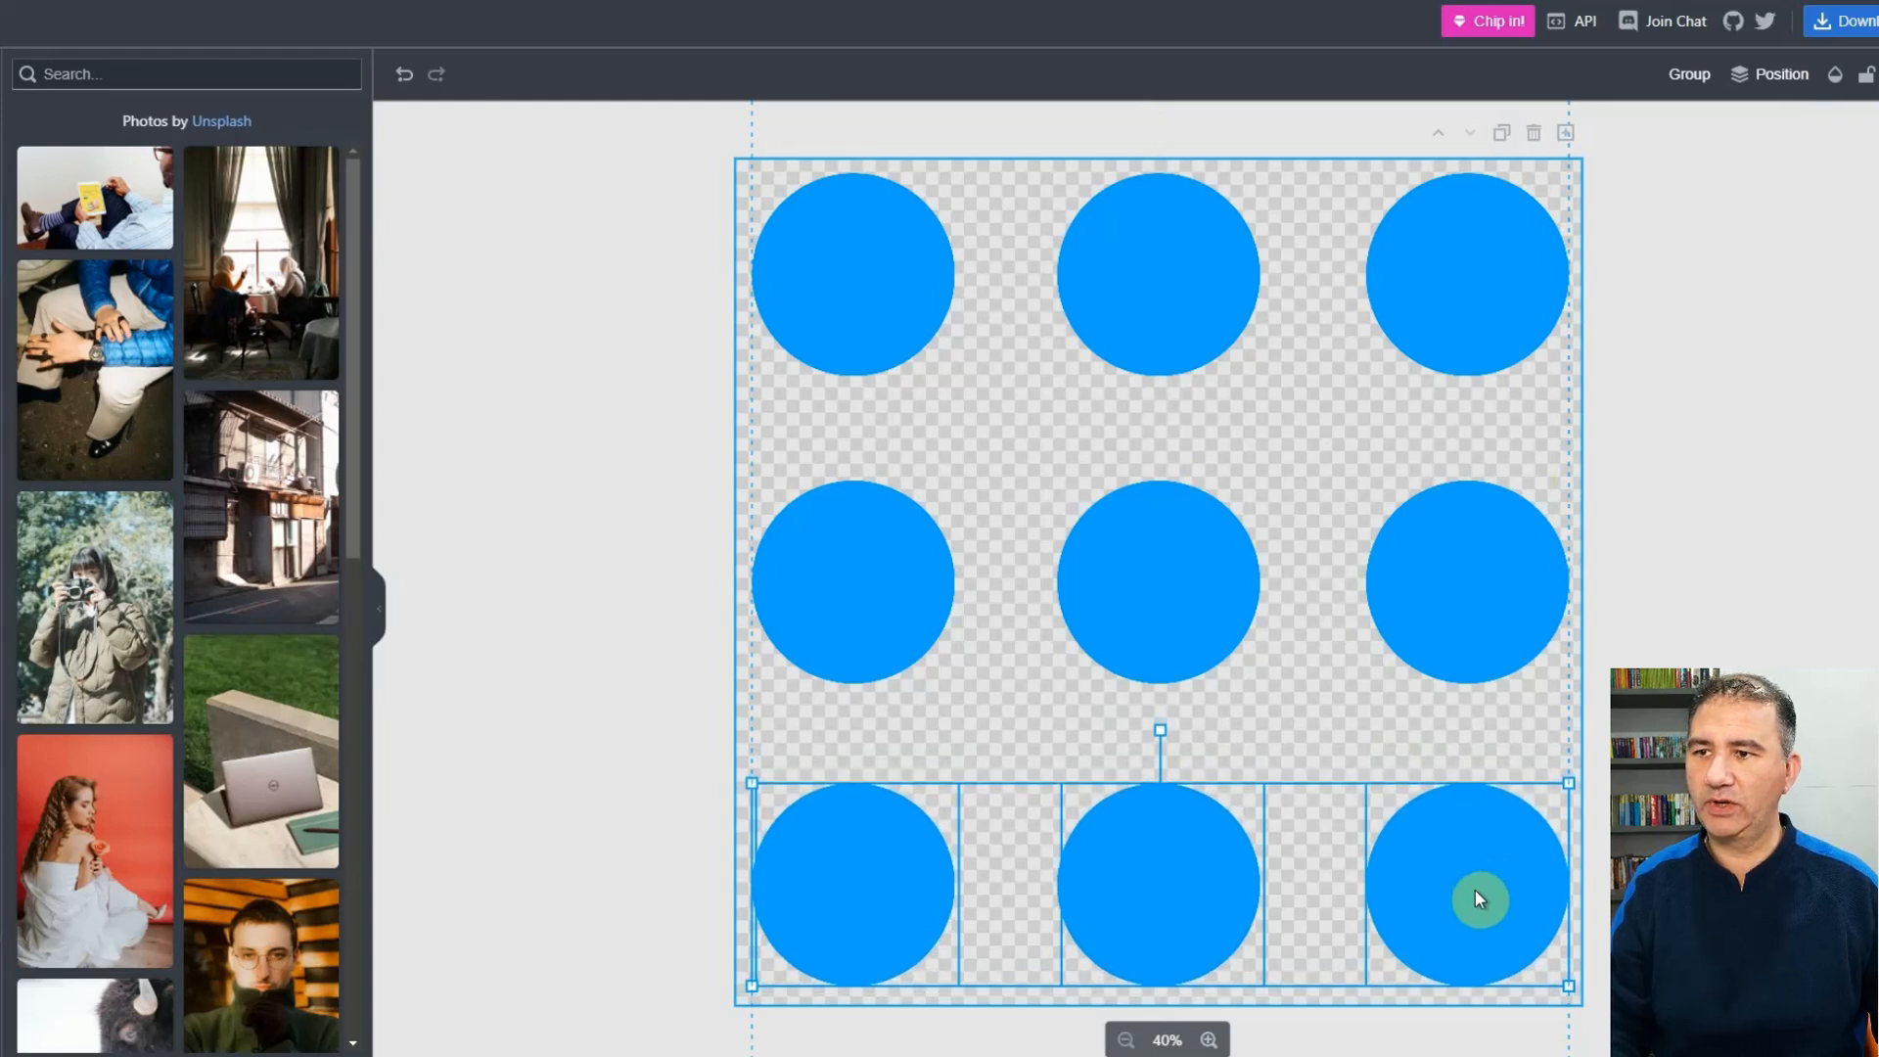
{"action": "left_click_drag", "start_coordinate": [1476, 889], "coordinate": [1476, 890]}
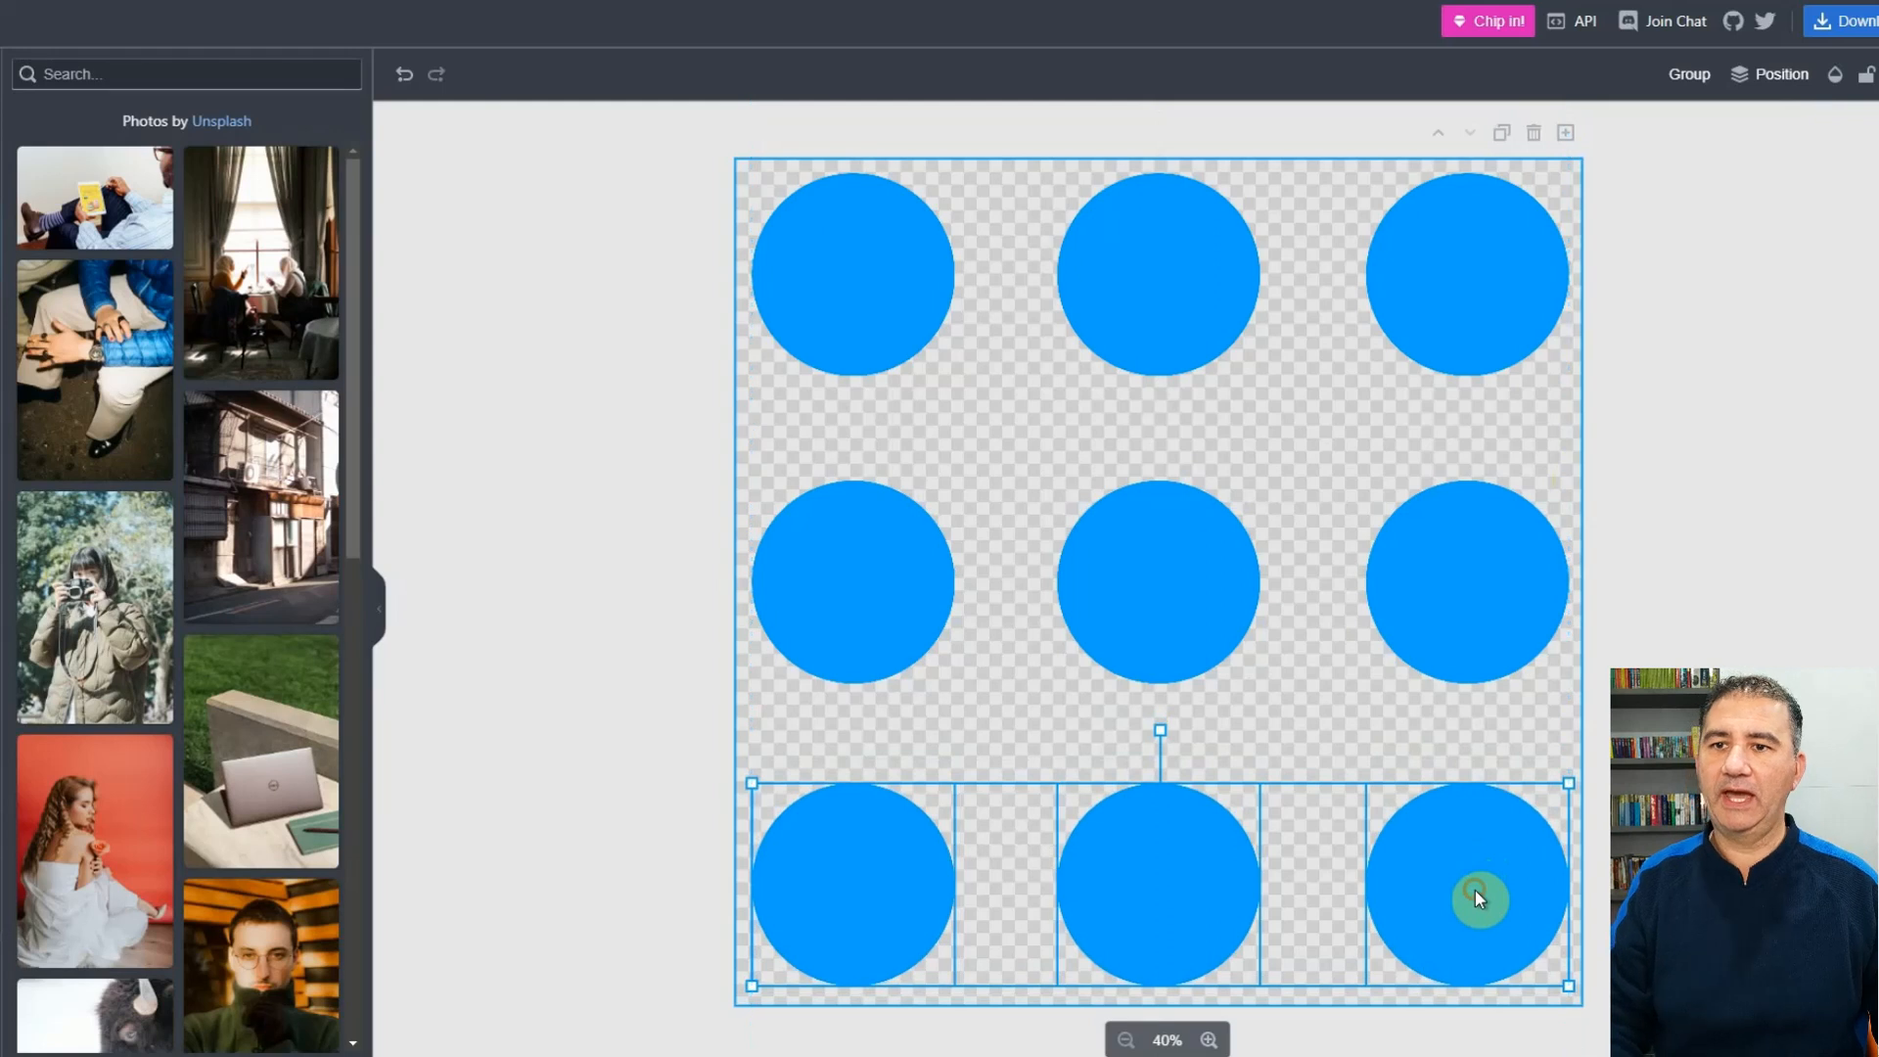
{"action": "key", "text": "Escape"}
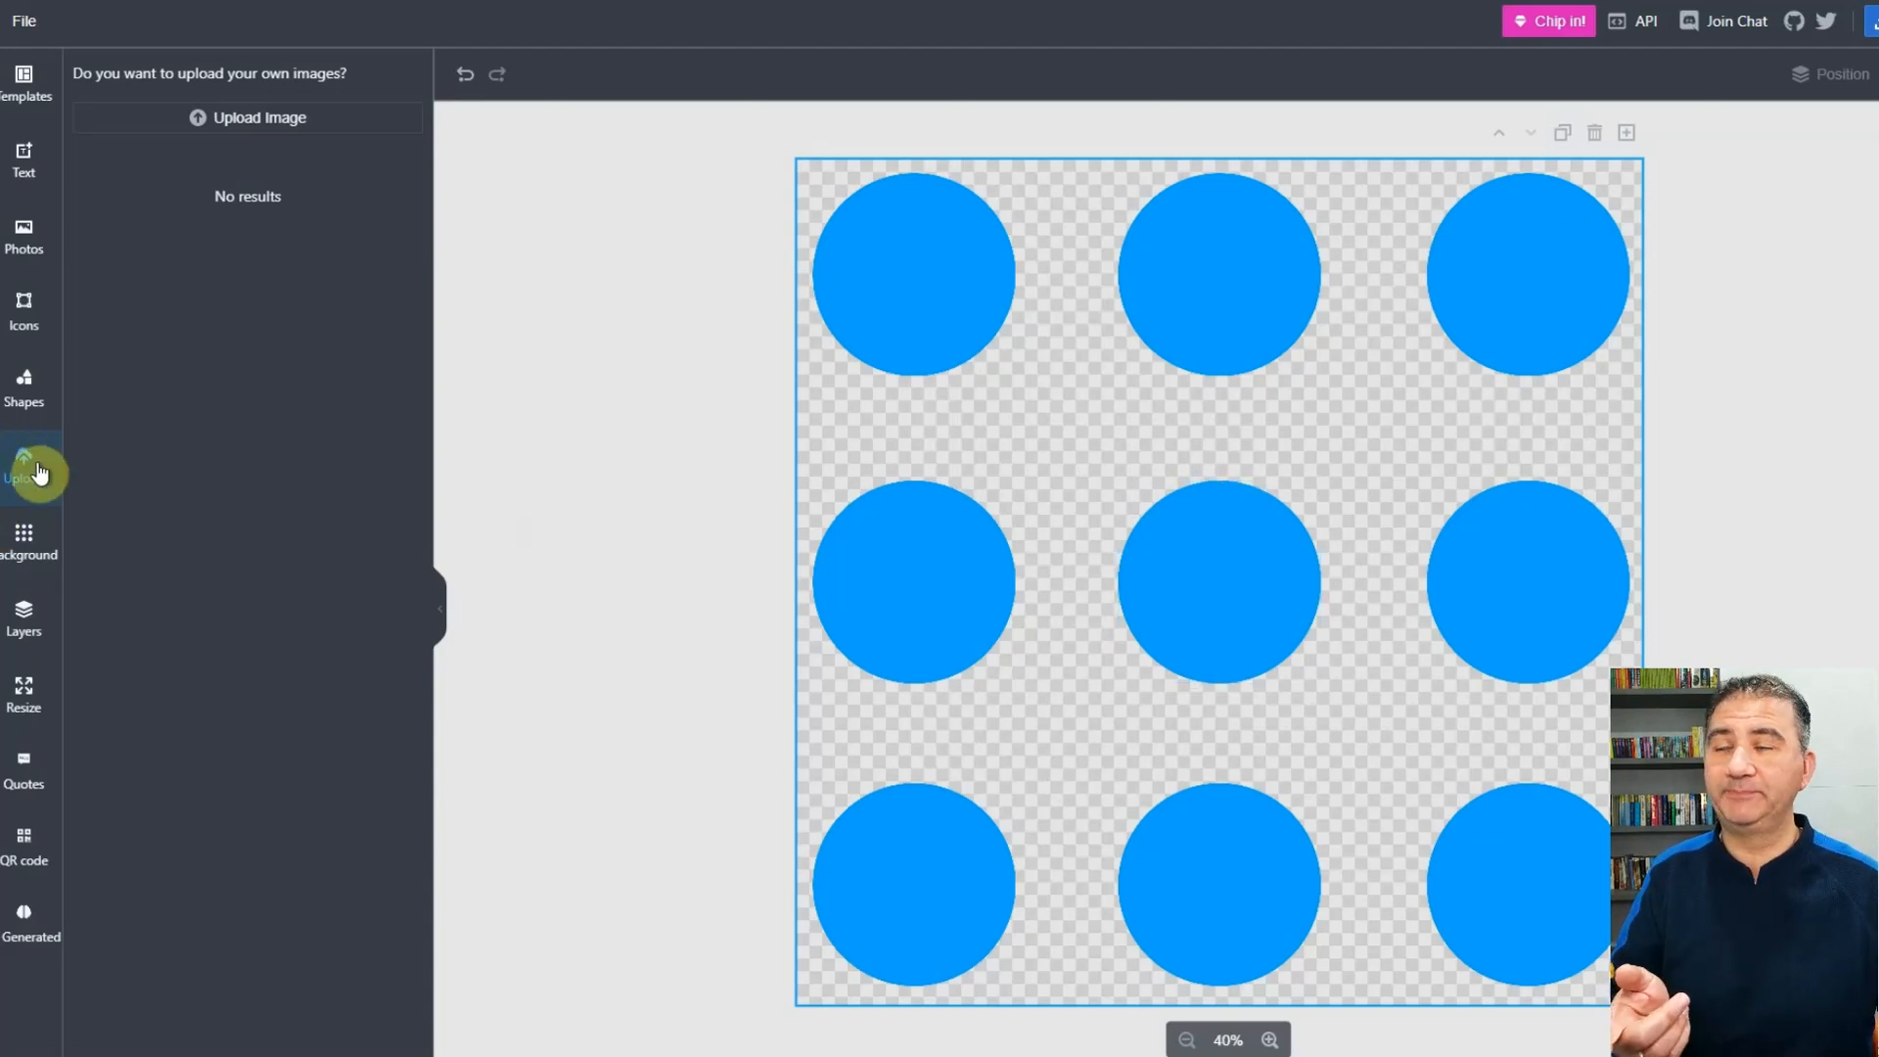
- Upload the nine sticker images Alligator, Cheetah, Chimpanzee, Eagle, Elephant, Leopard, lion, Tiger 02 and Wolf
{"action": "left_click", "coordinate": [257, 127]}
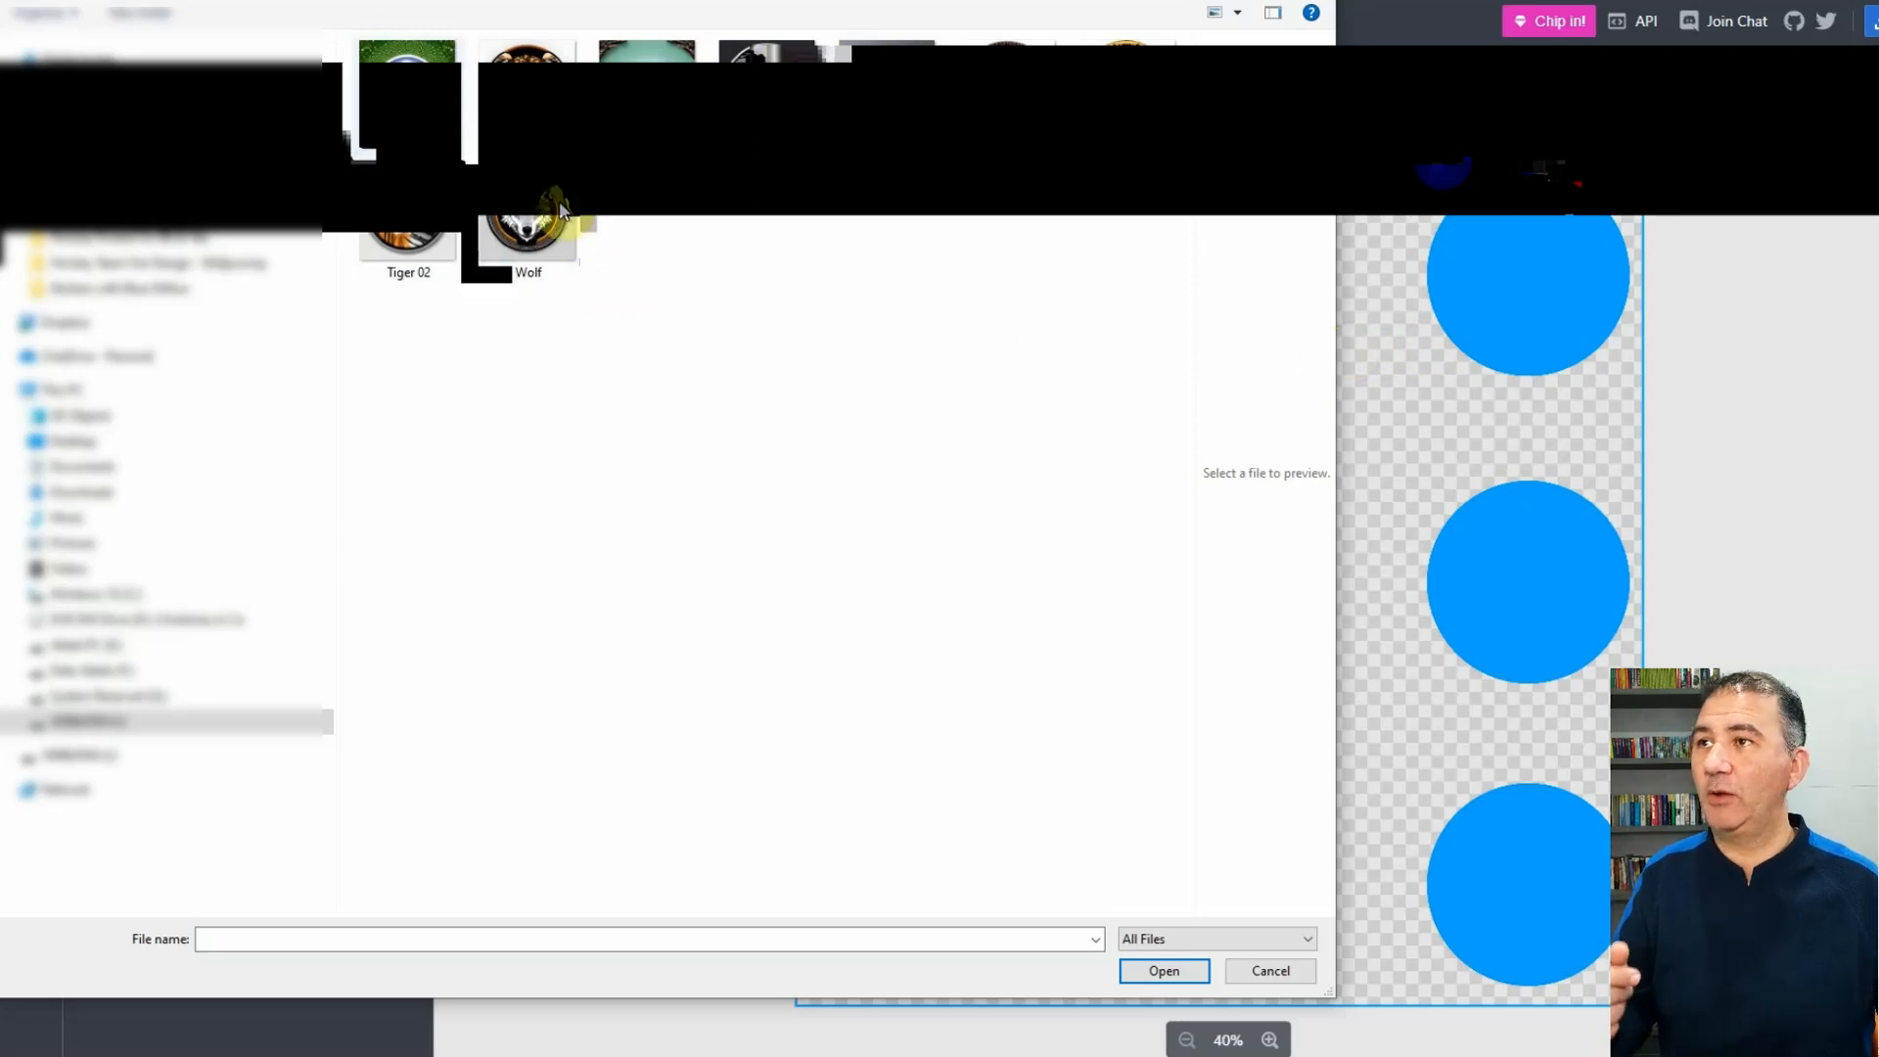
{"action": "left_click", "coordinate": [420, 88]}
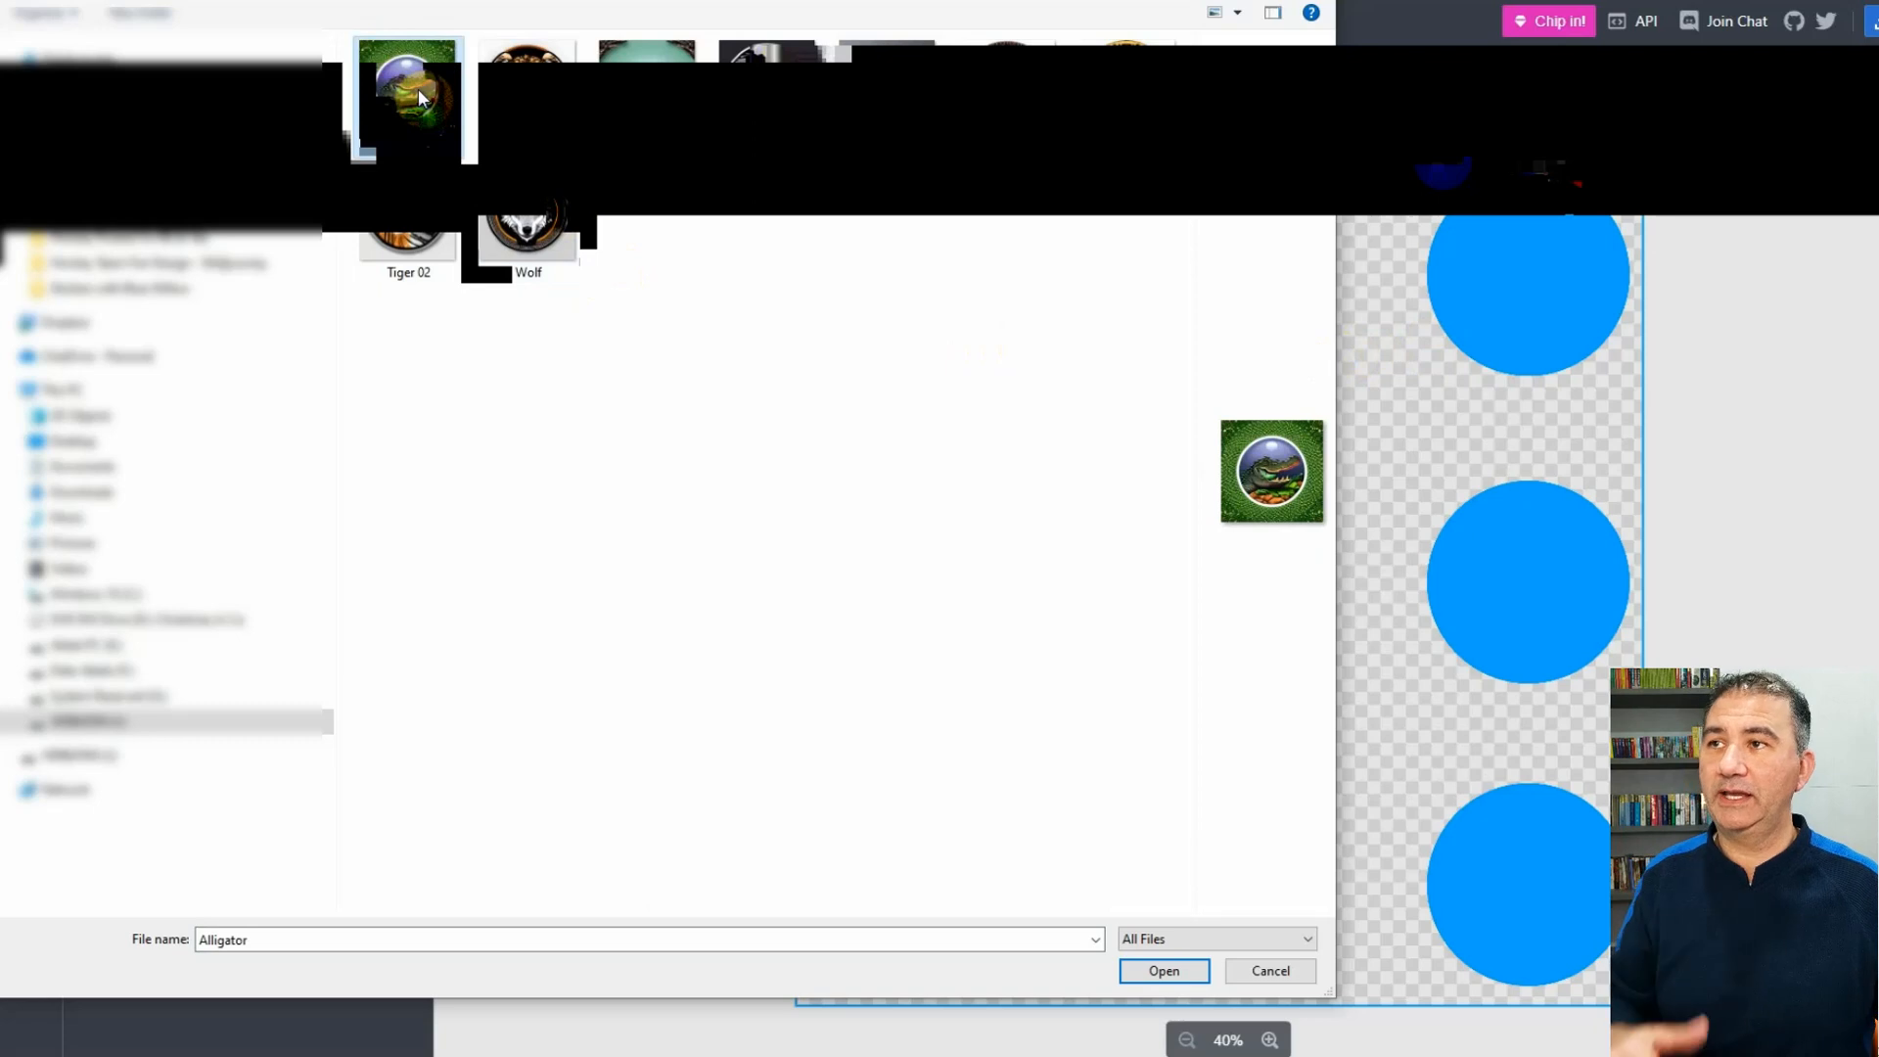
{"action": "left_click", "coordinate": [546, 239], "text": "shift"}
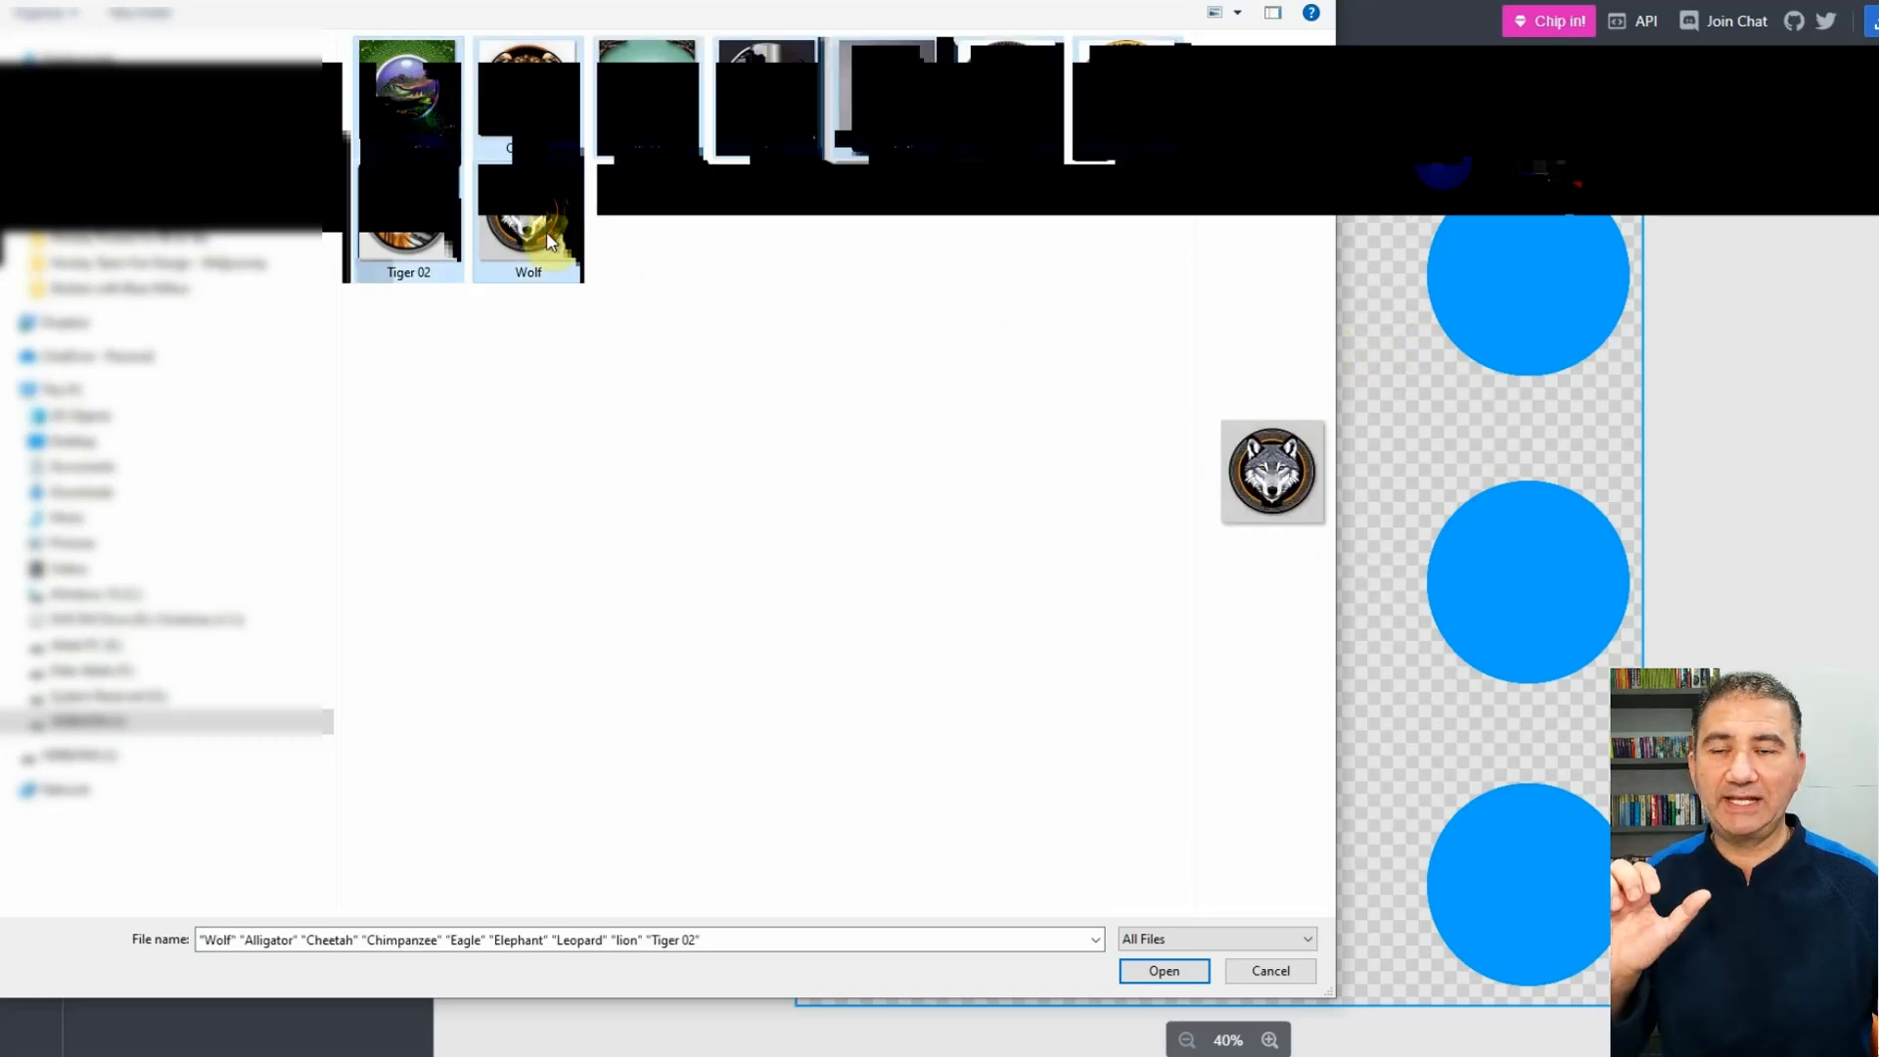
{"action": "left_click", "coordinate": [1135, 972]}
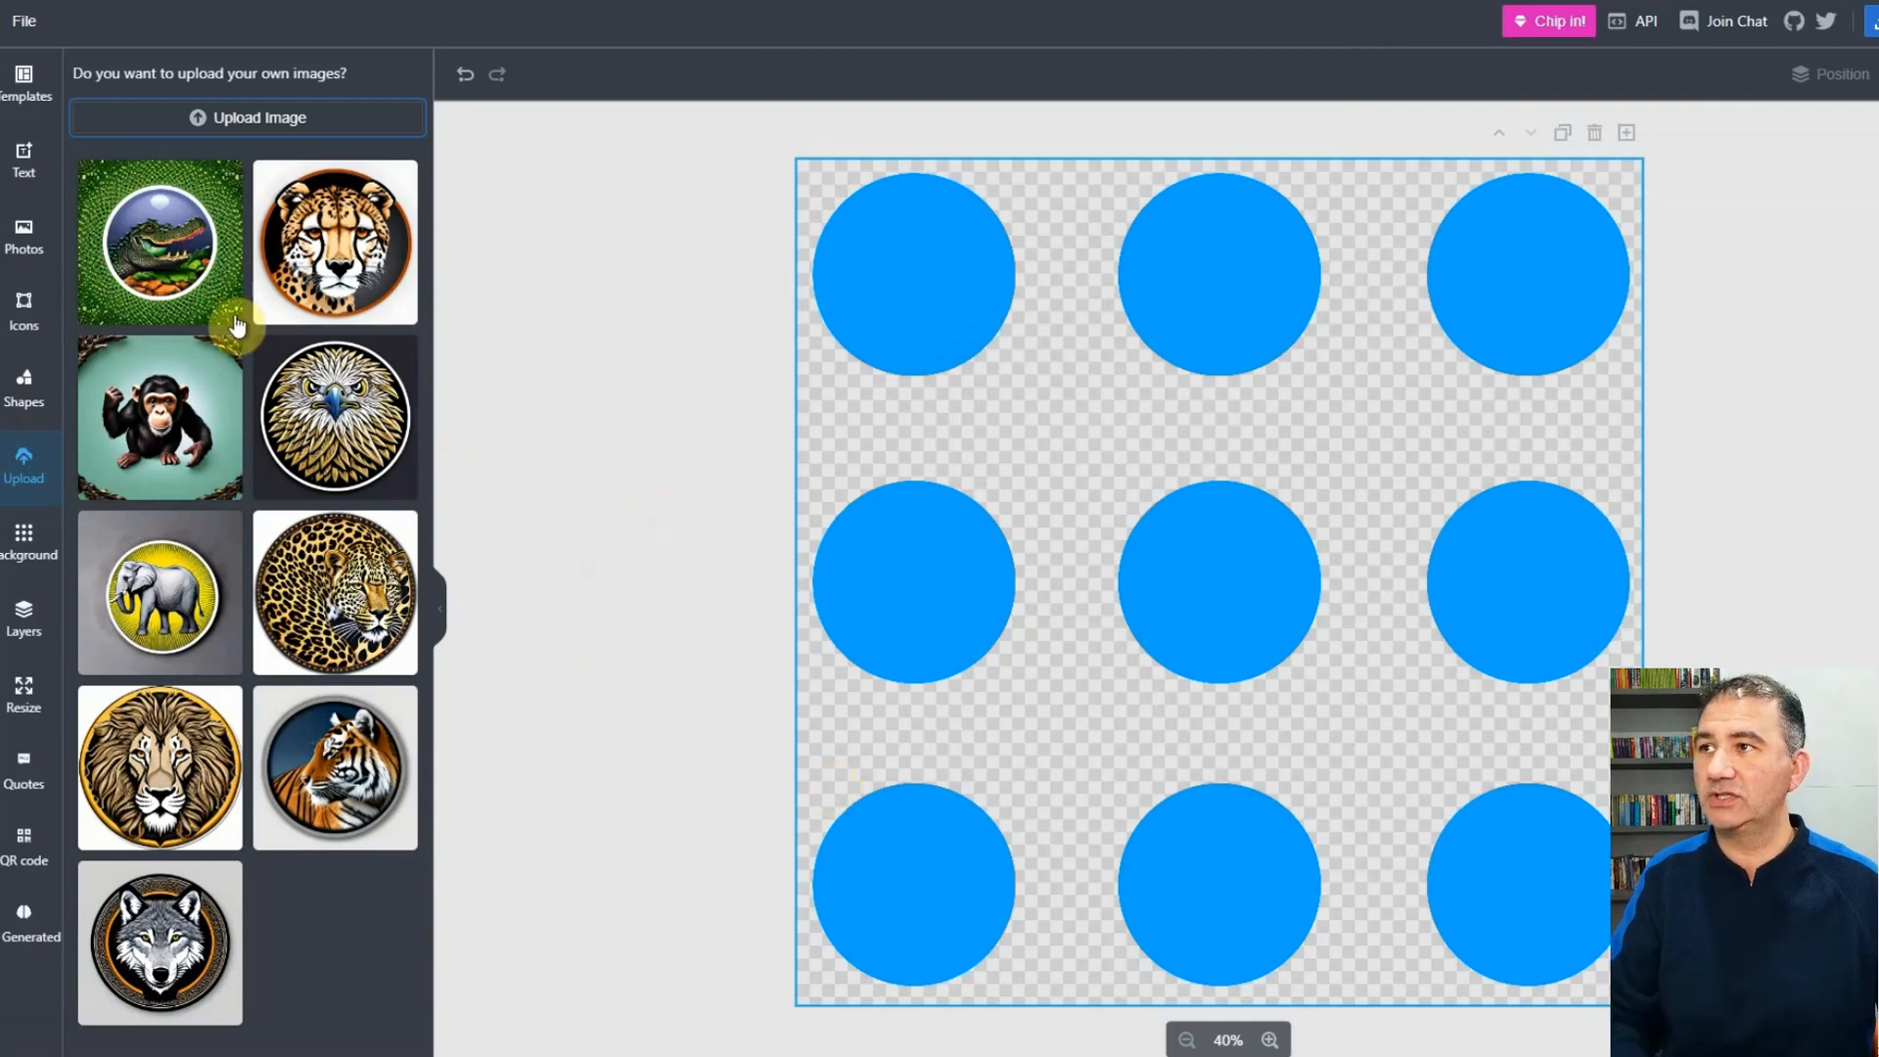
- Fill the first circle of the upper row with the alligator image and the second with the cheetah image
{"action": "left_click", "coordinate": [125, 260]}
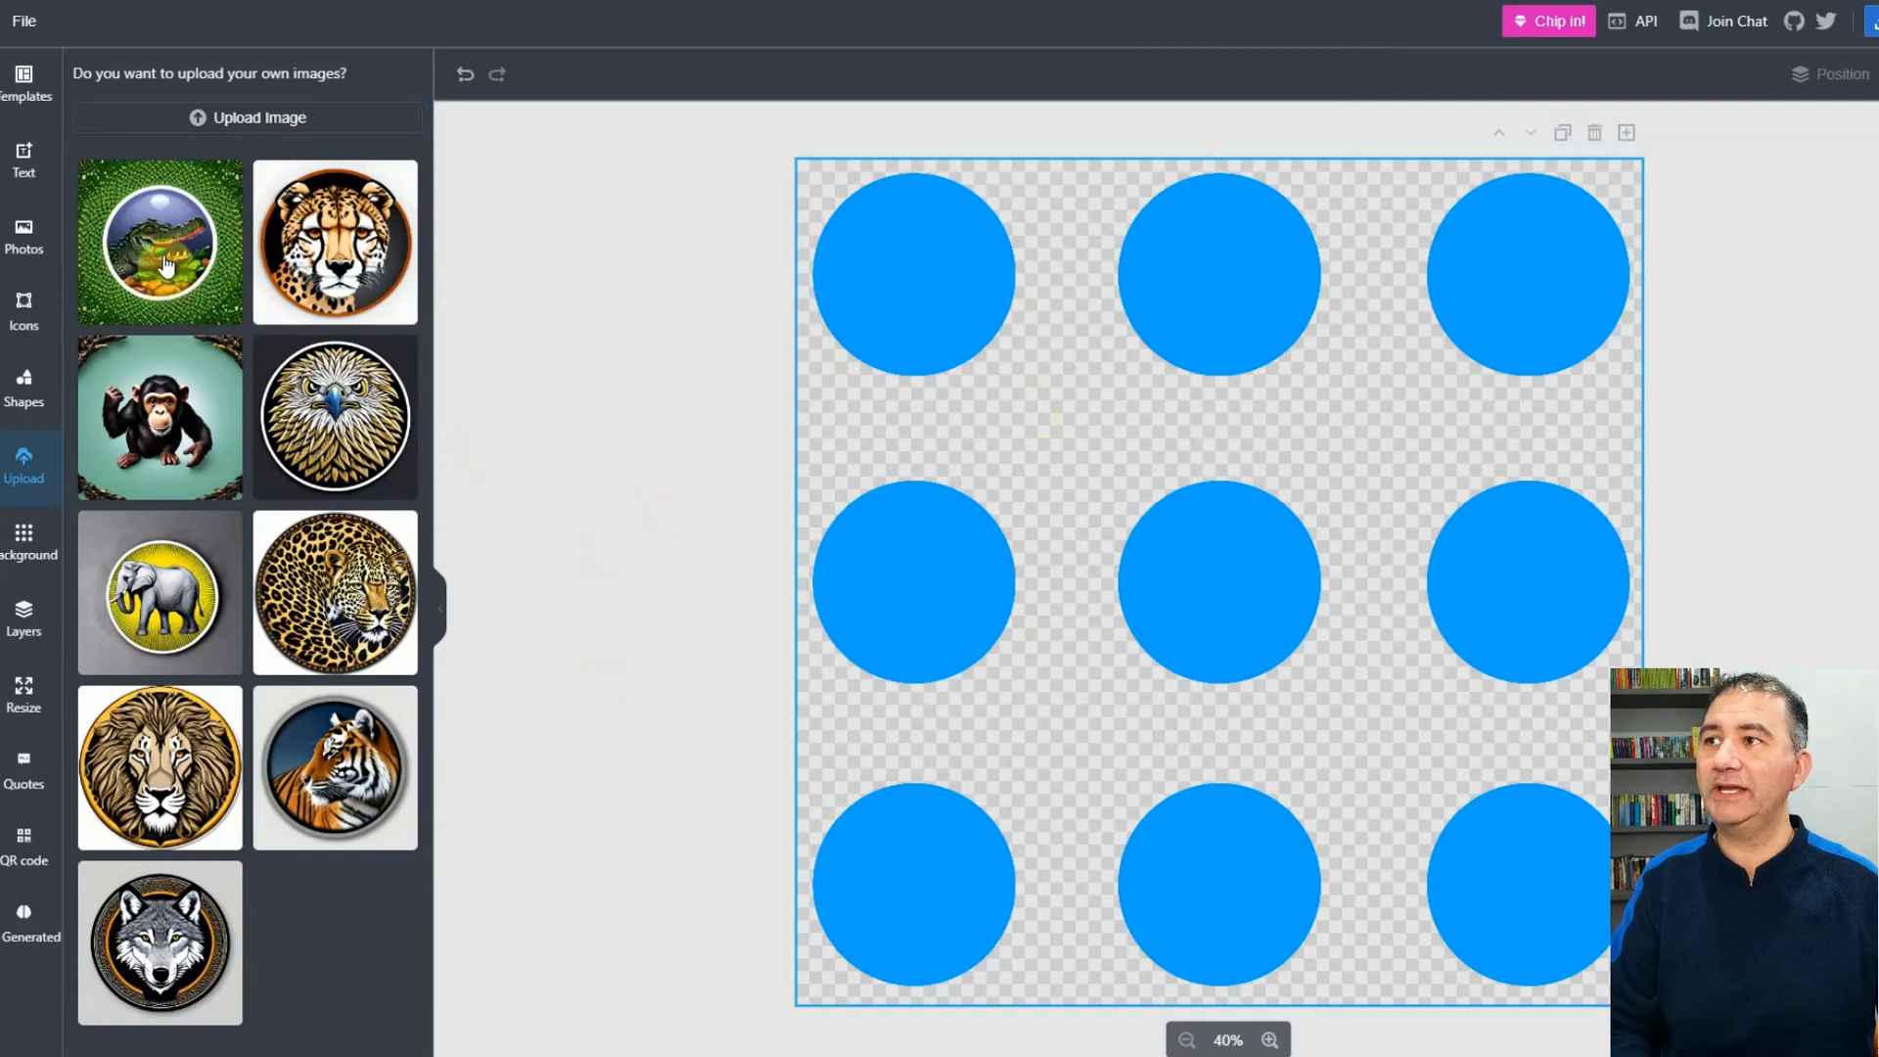
{"action": "left_click_drag", "start_coordinate": [166, 264], "coordinate": [892, 279]}
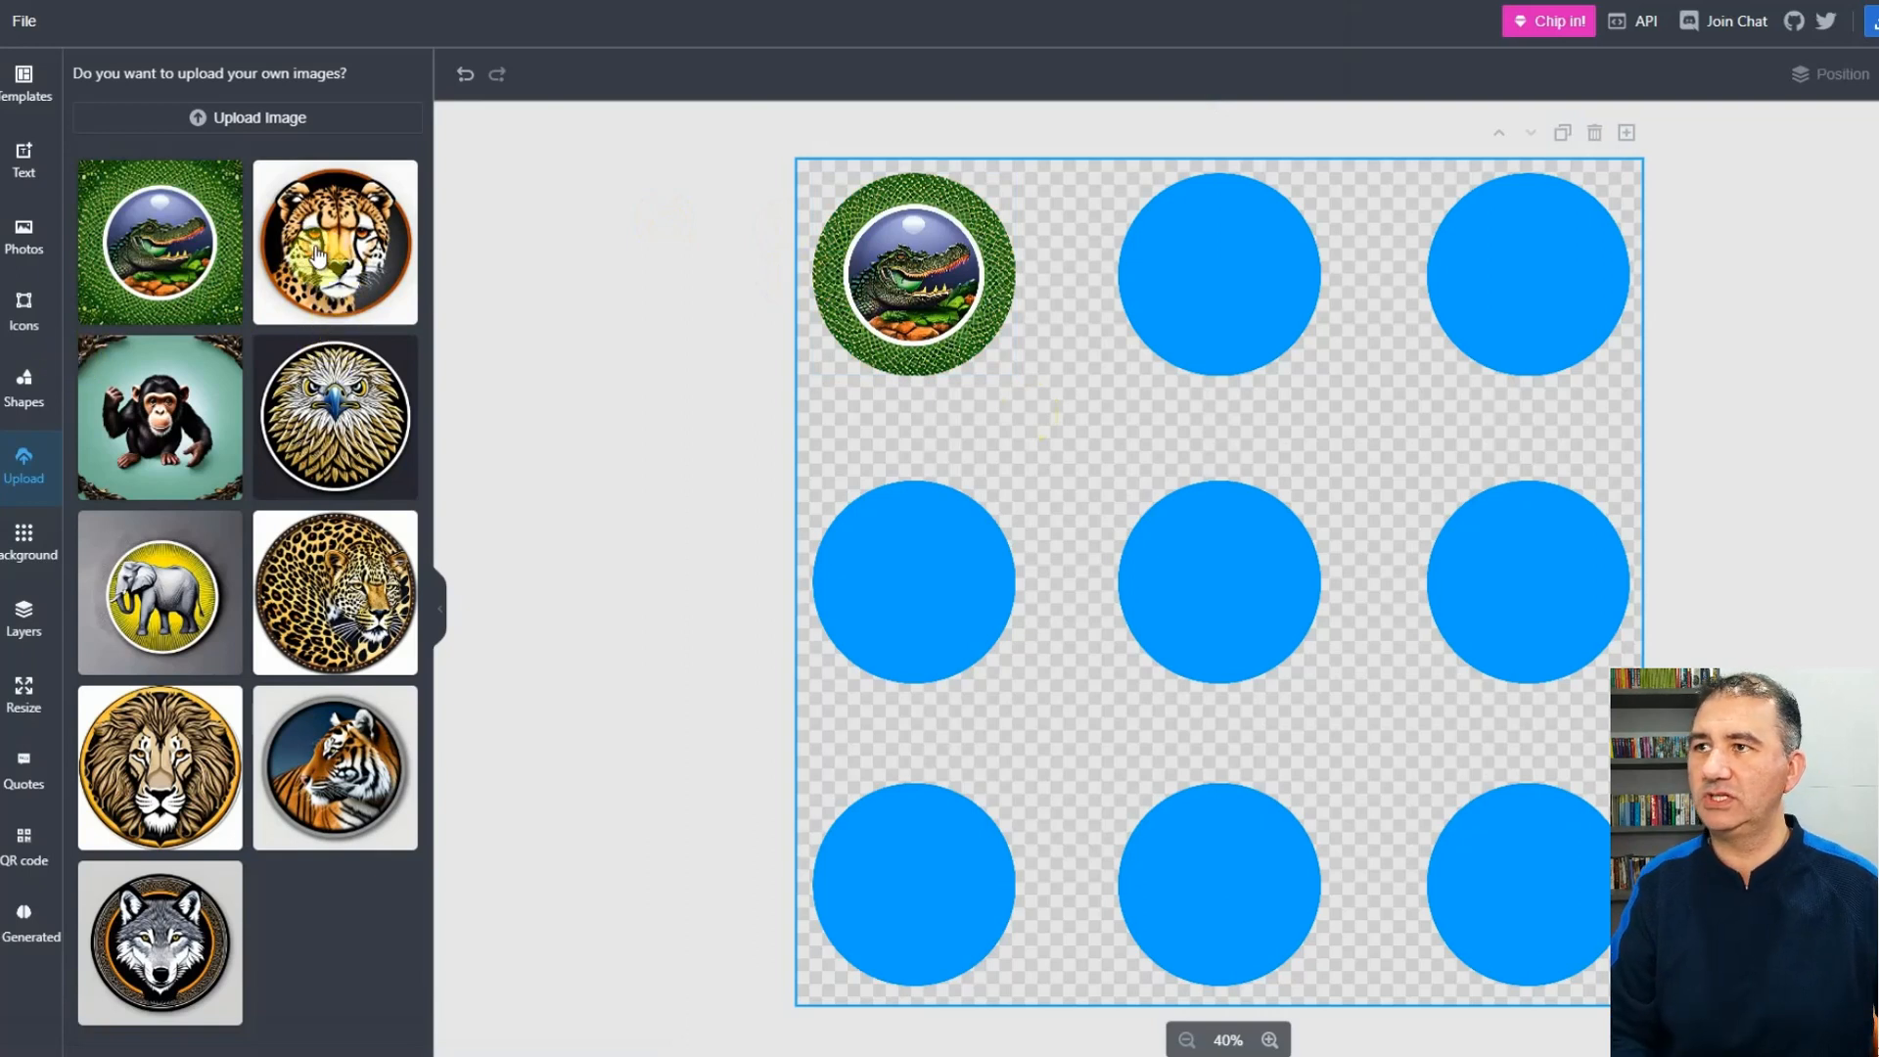
{"action": "left_click_drag", "start_coordinate": [318, 255], "coordinate": [1221, 271]}
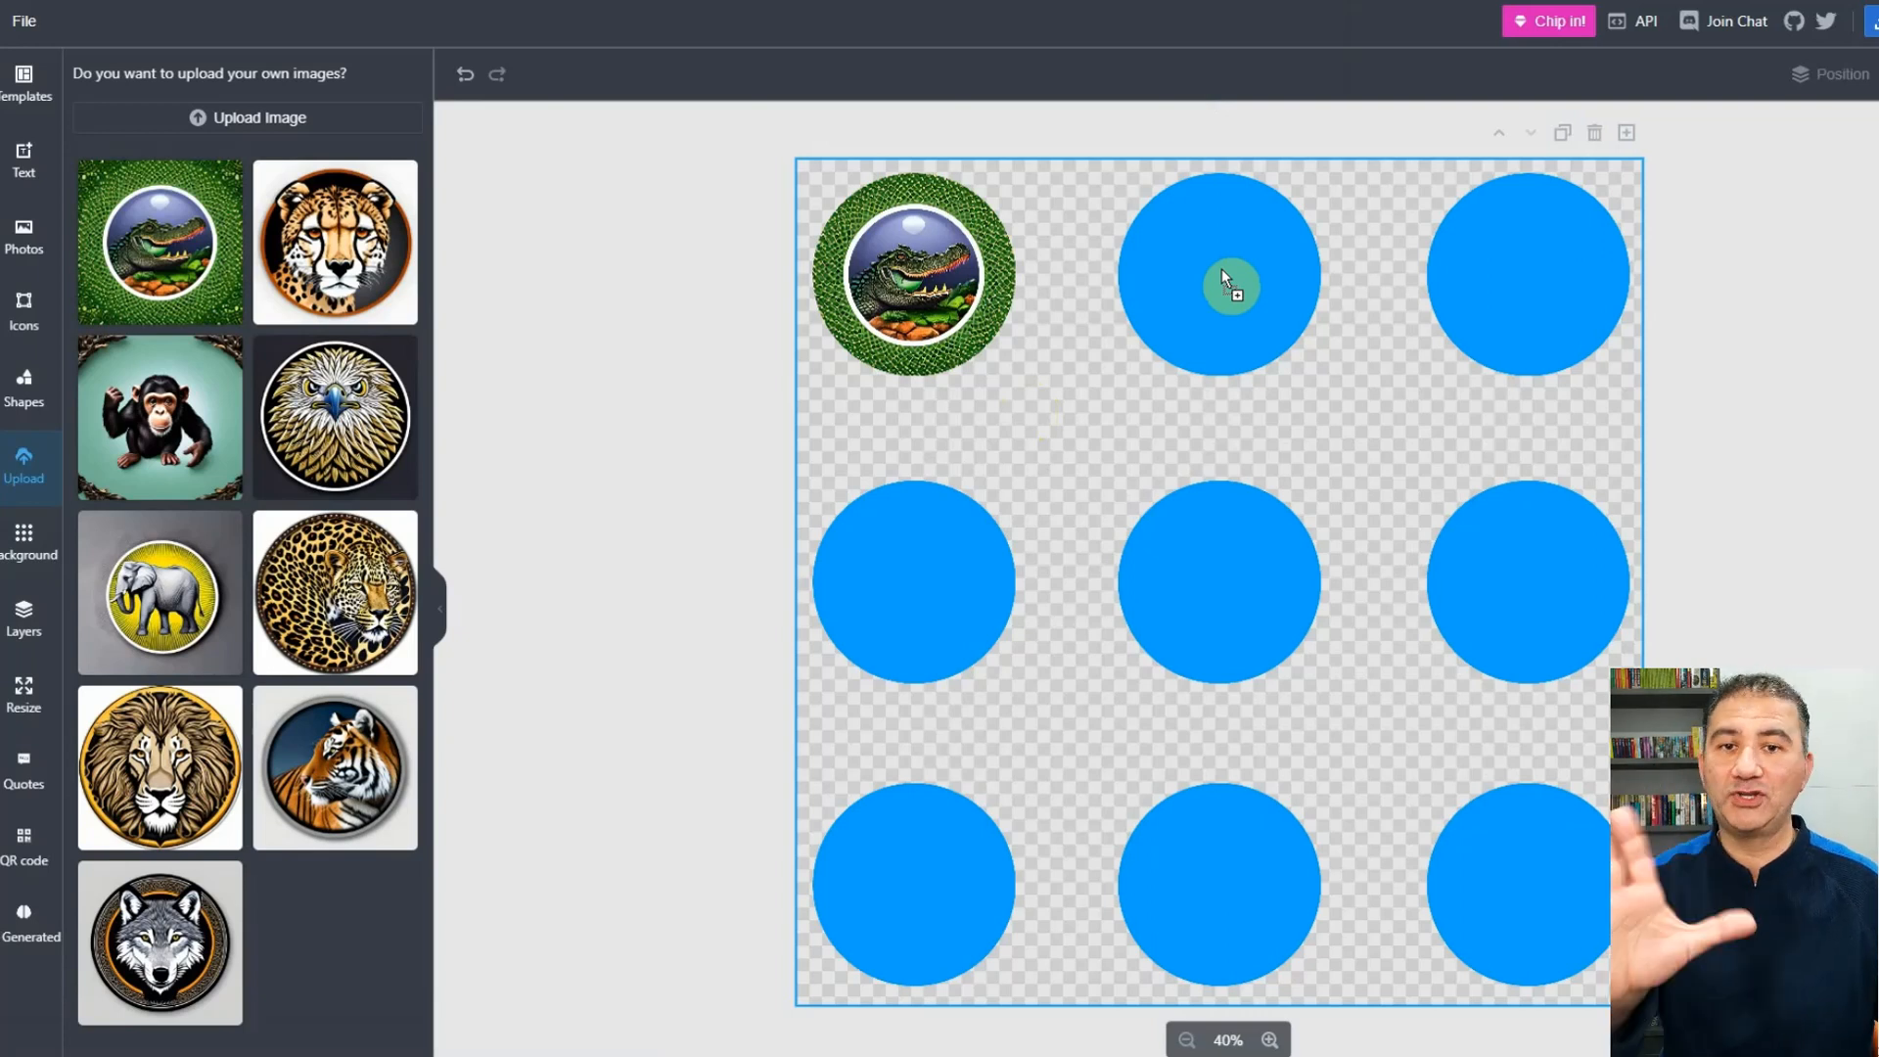
{"action": "left_click_drag", "start_coordinate": [1221, 268], "coordinate": [1222, 268]}
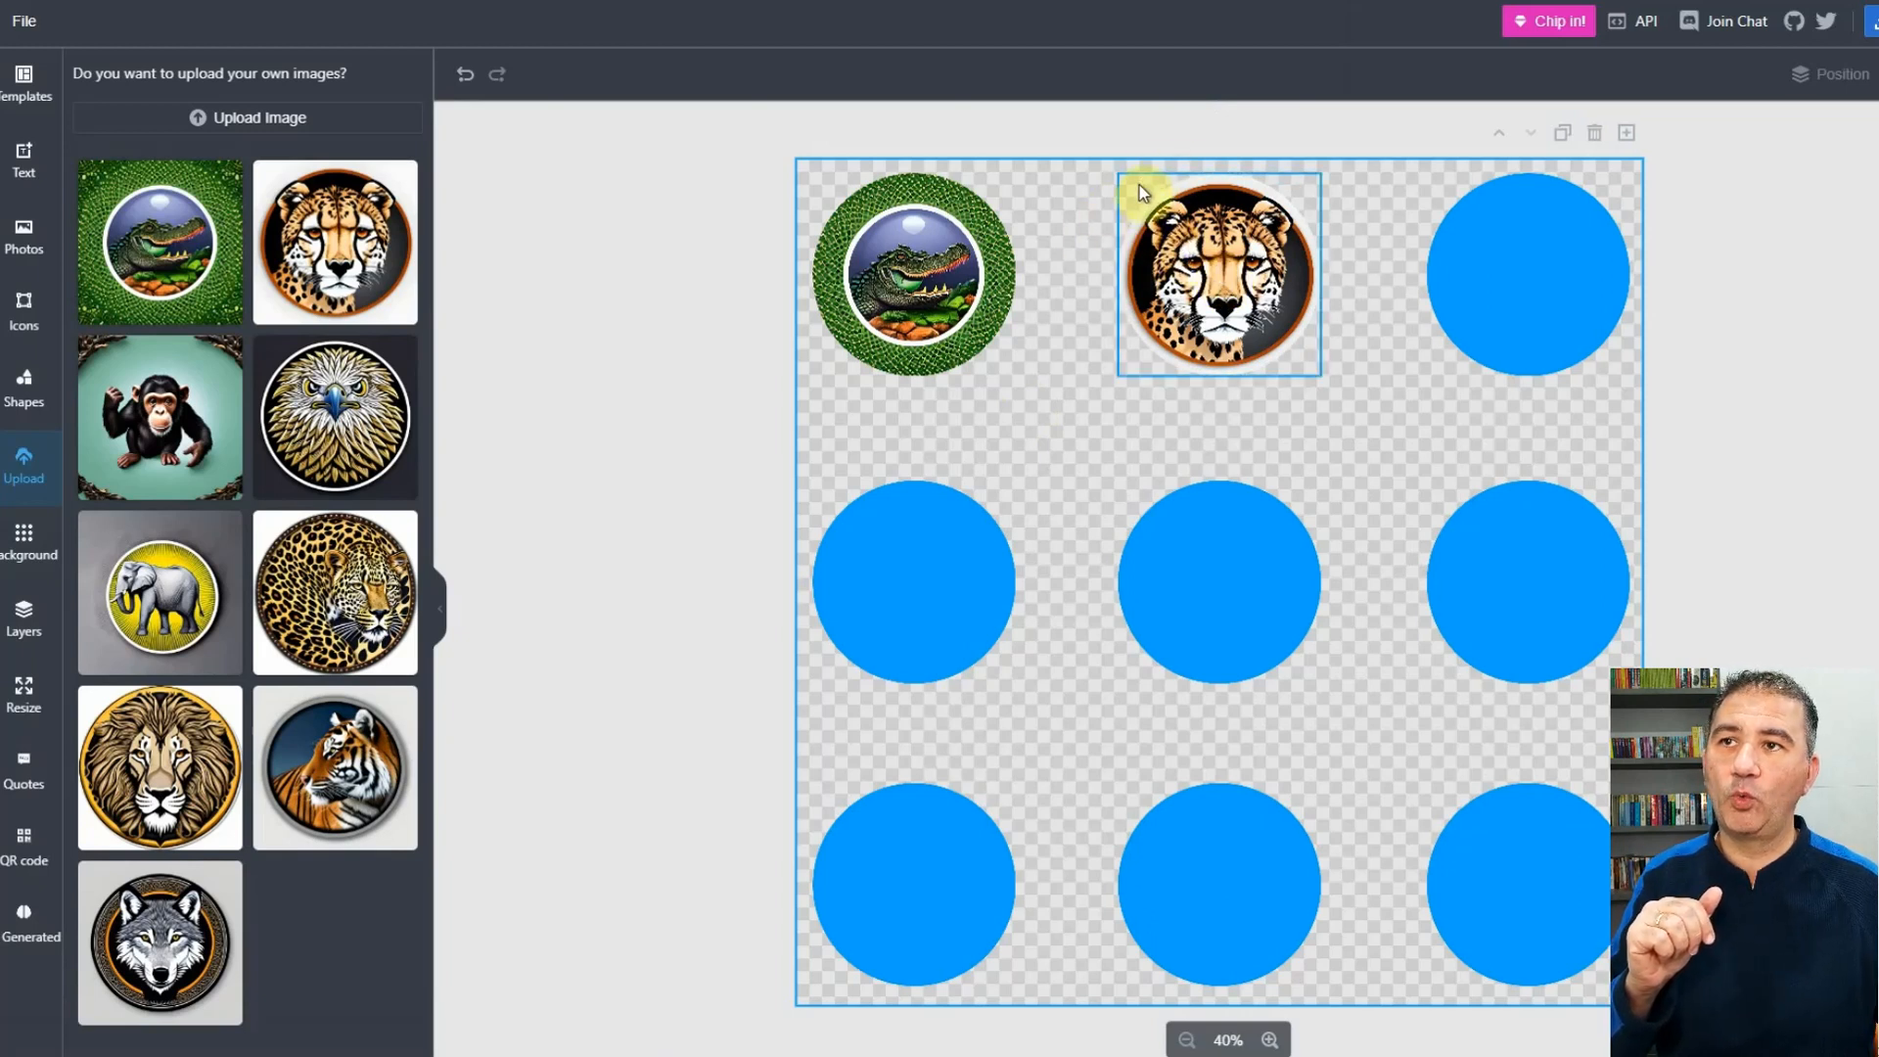
{"action": "left_click", "coordinate": [1383, 308]}
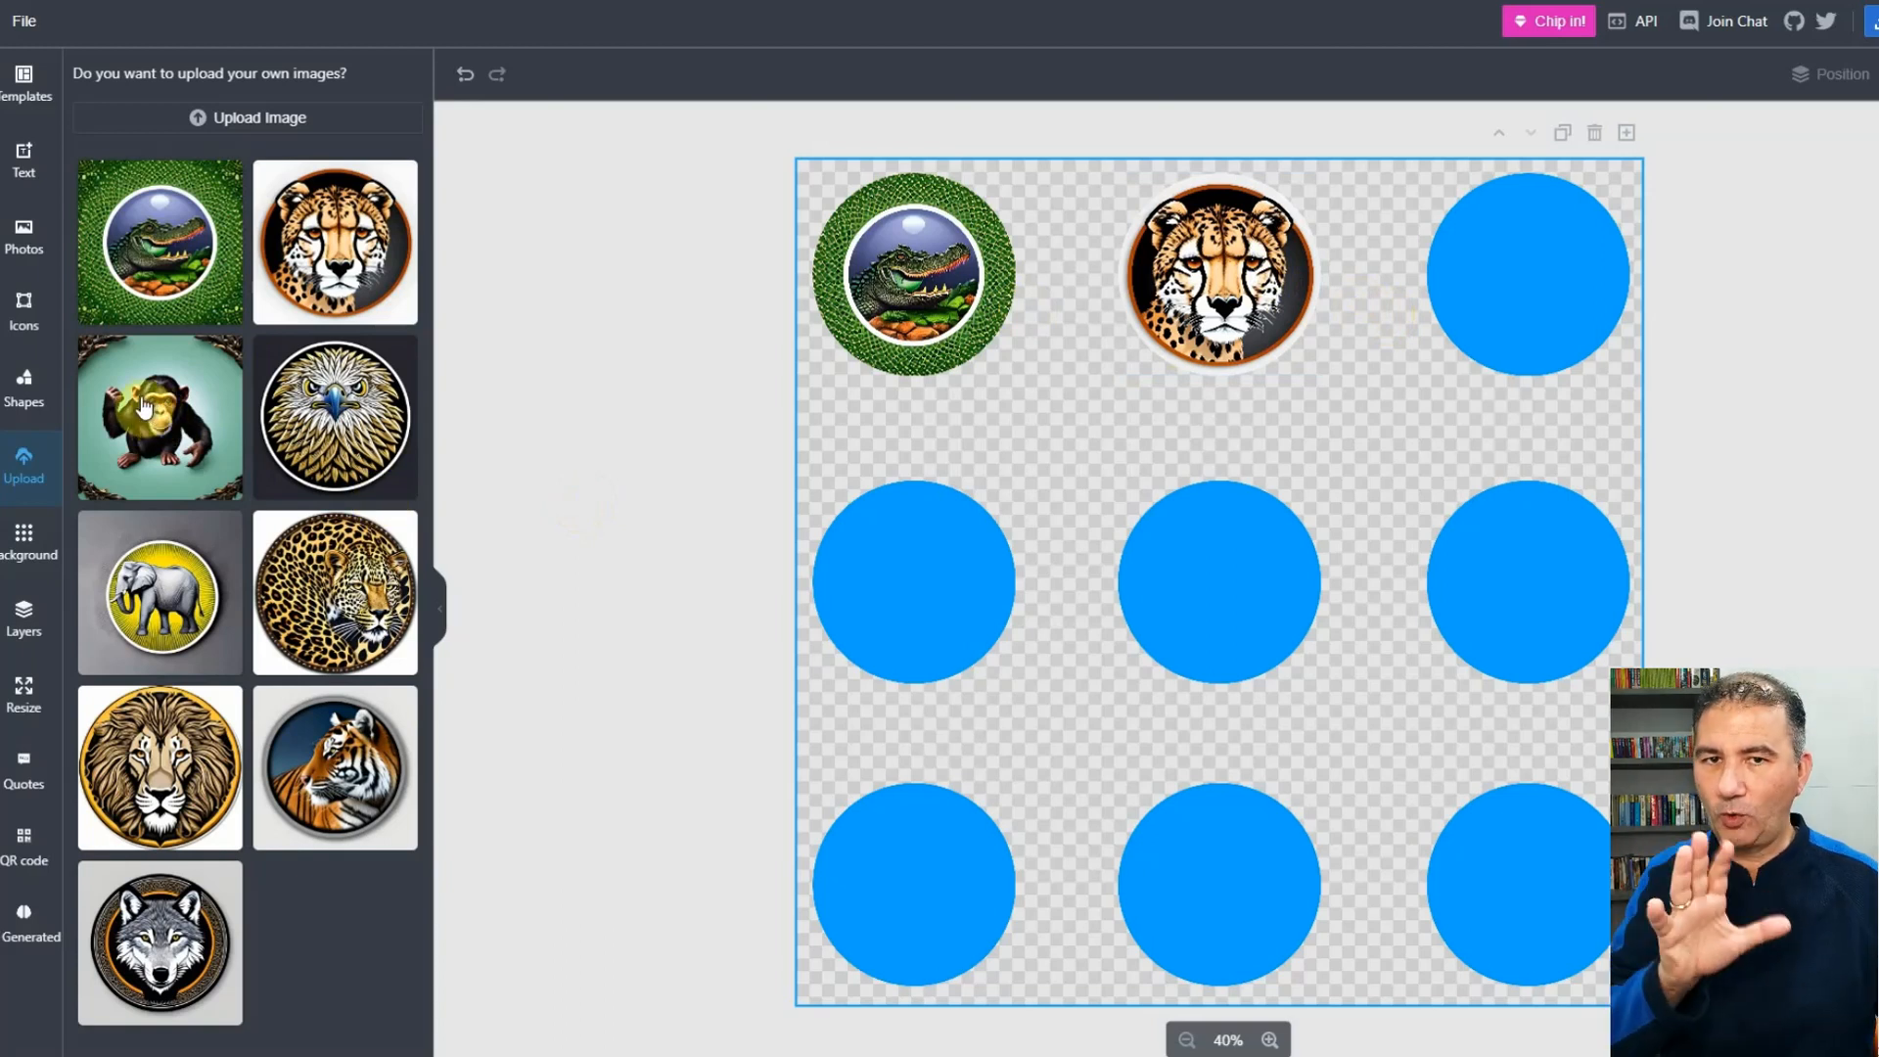
- Delete the chimpanzee image dropped outside the circles and fill the first circle of the middle row with it instead
{"action": "left_click_drag", "start_coordinate": [144, 407], "coordinate": [1104, 446]}
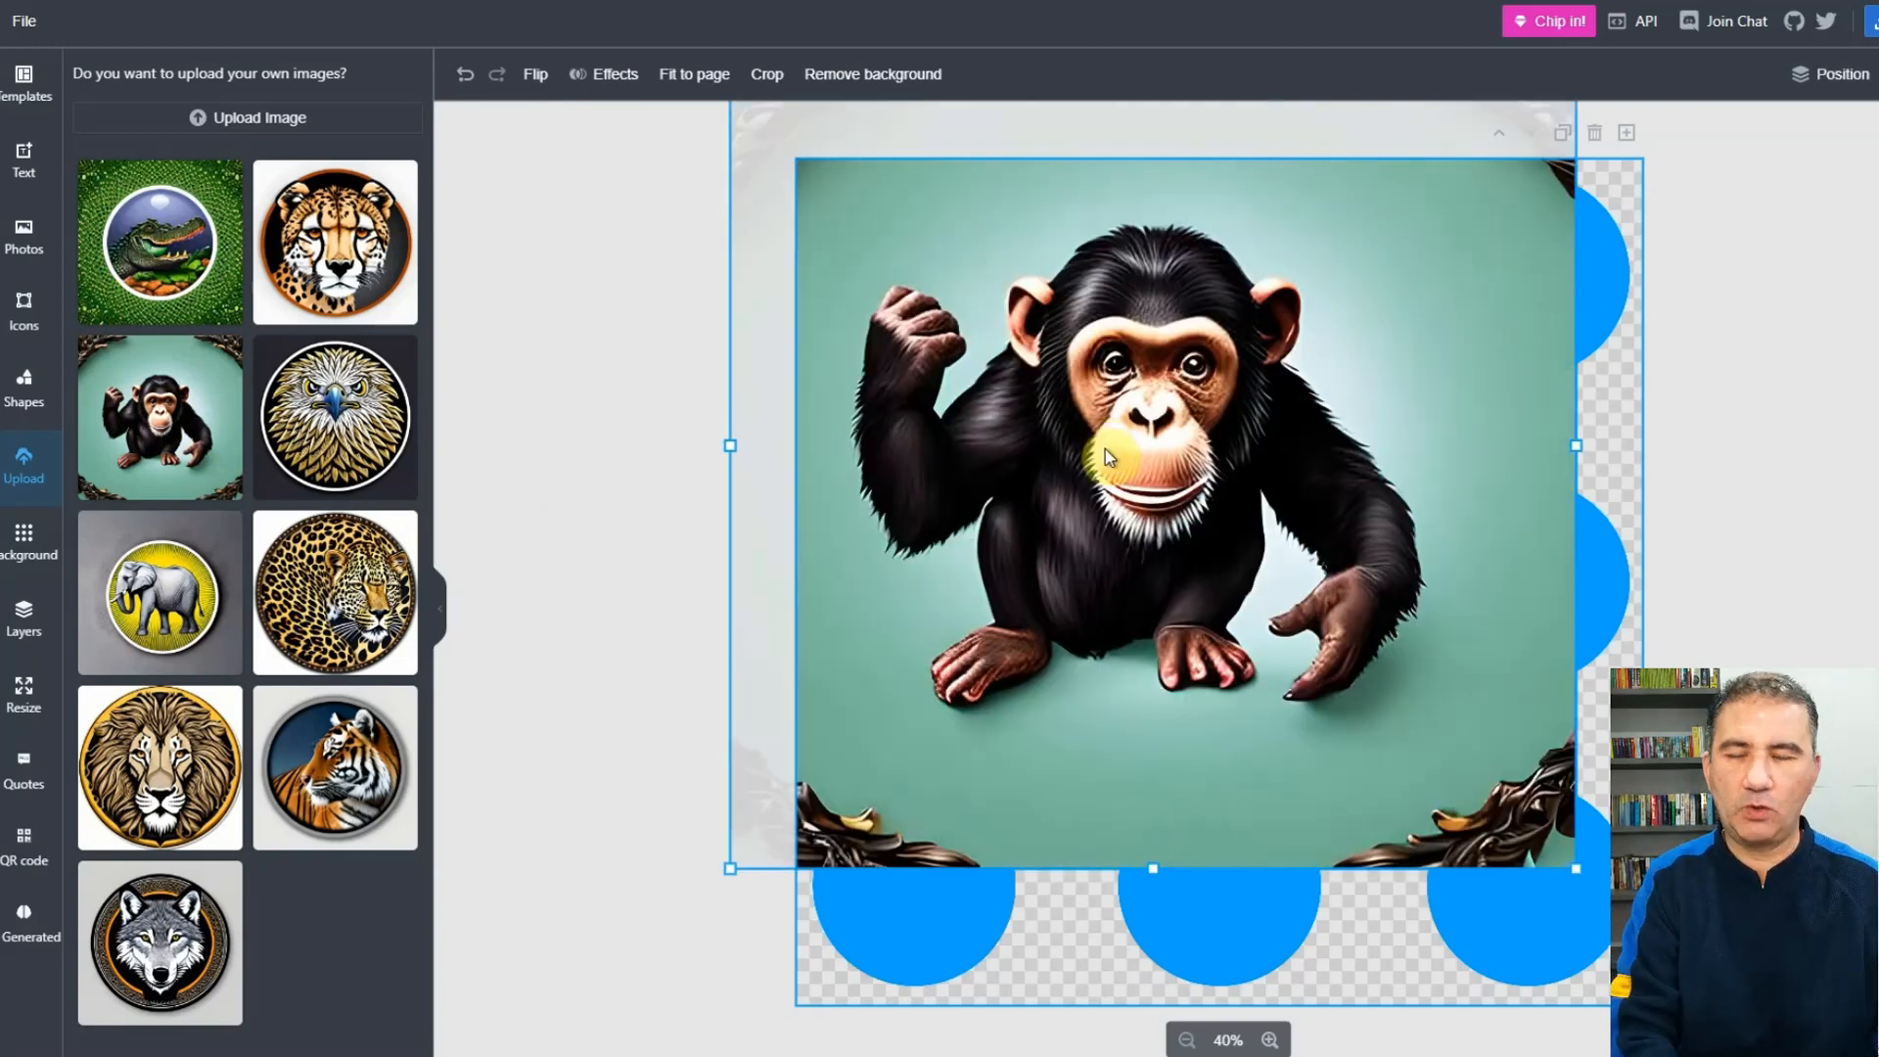
{"action": "key", "text": "Delete"}
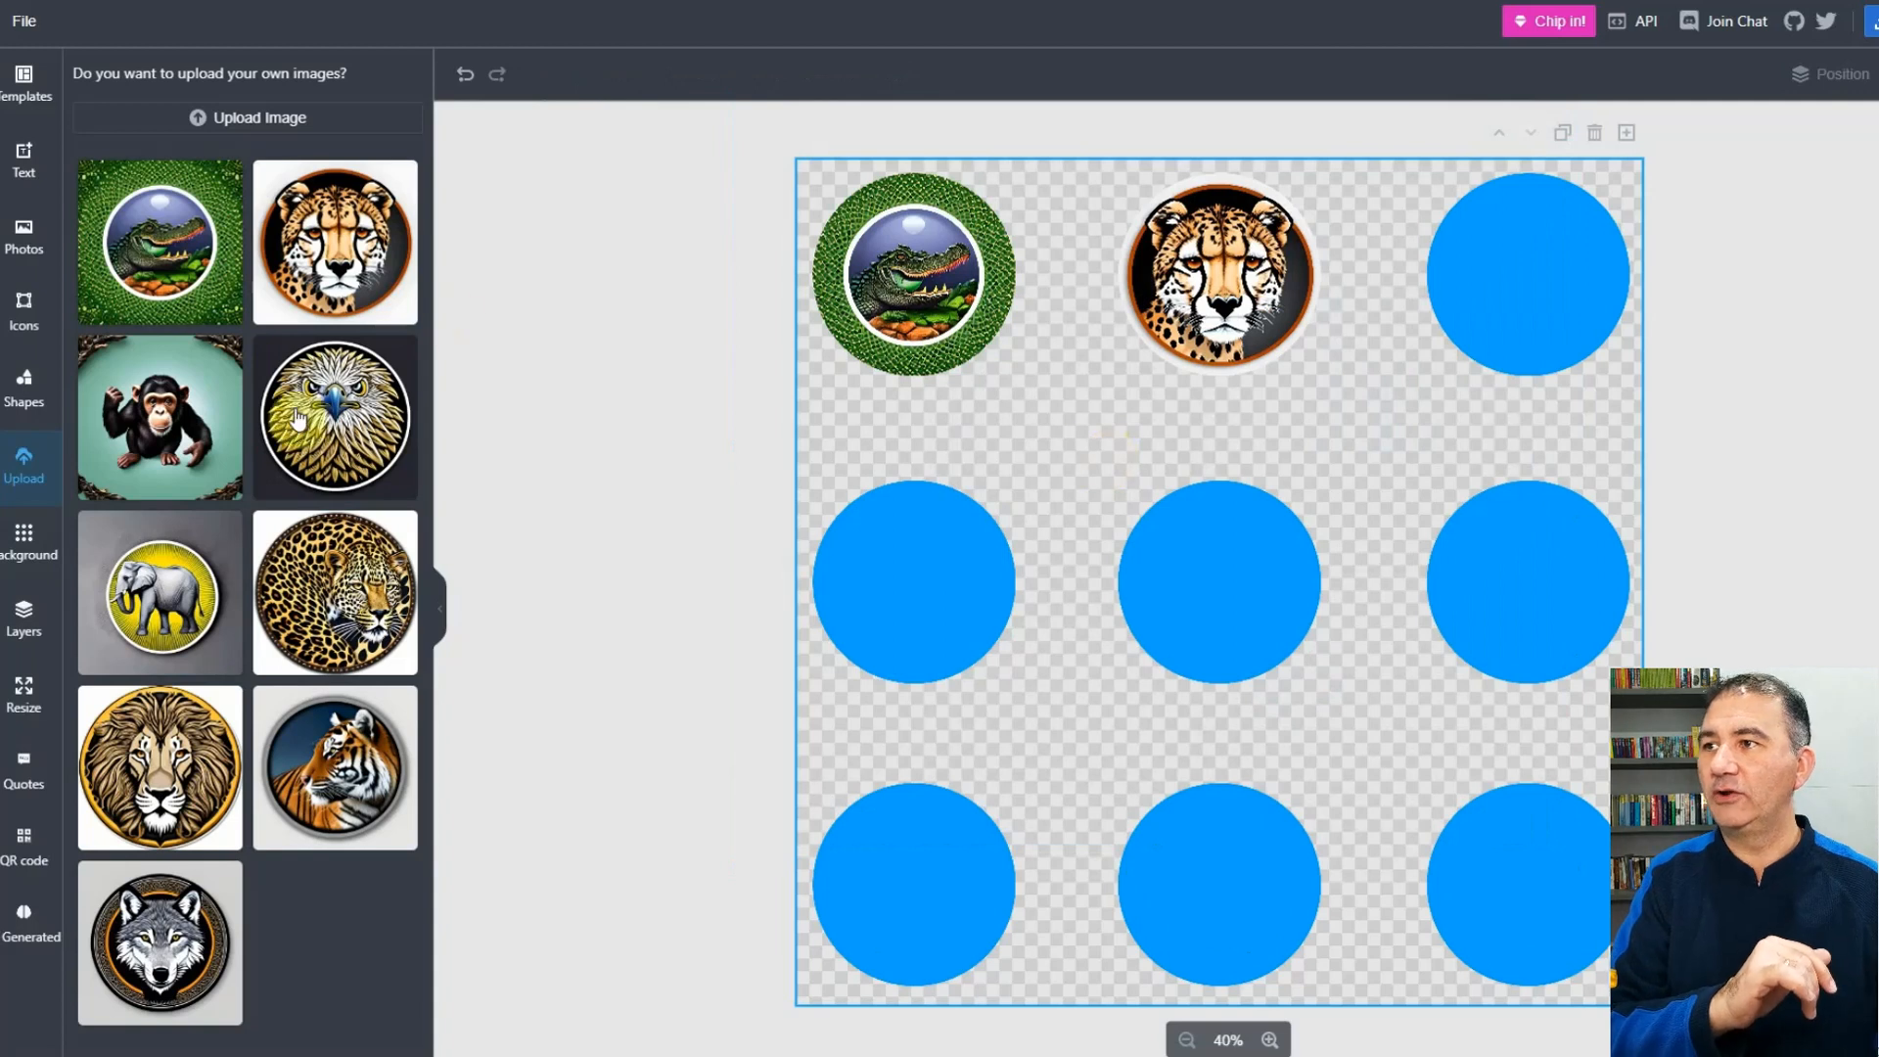
{"action": "left_click_drag", "start_coordinate": [164, 423], "coordinate": [1029, 292]}
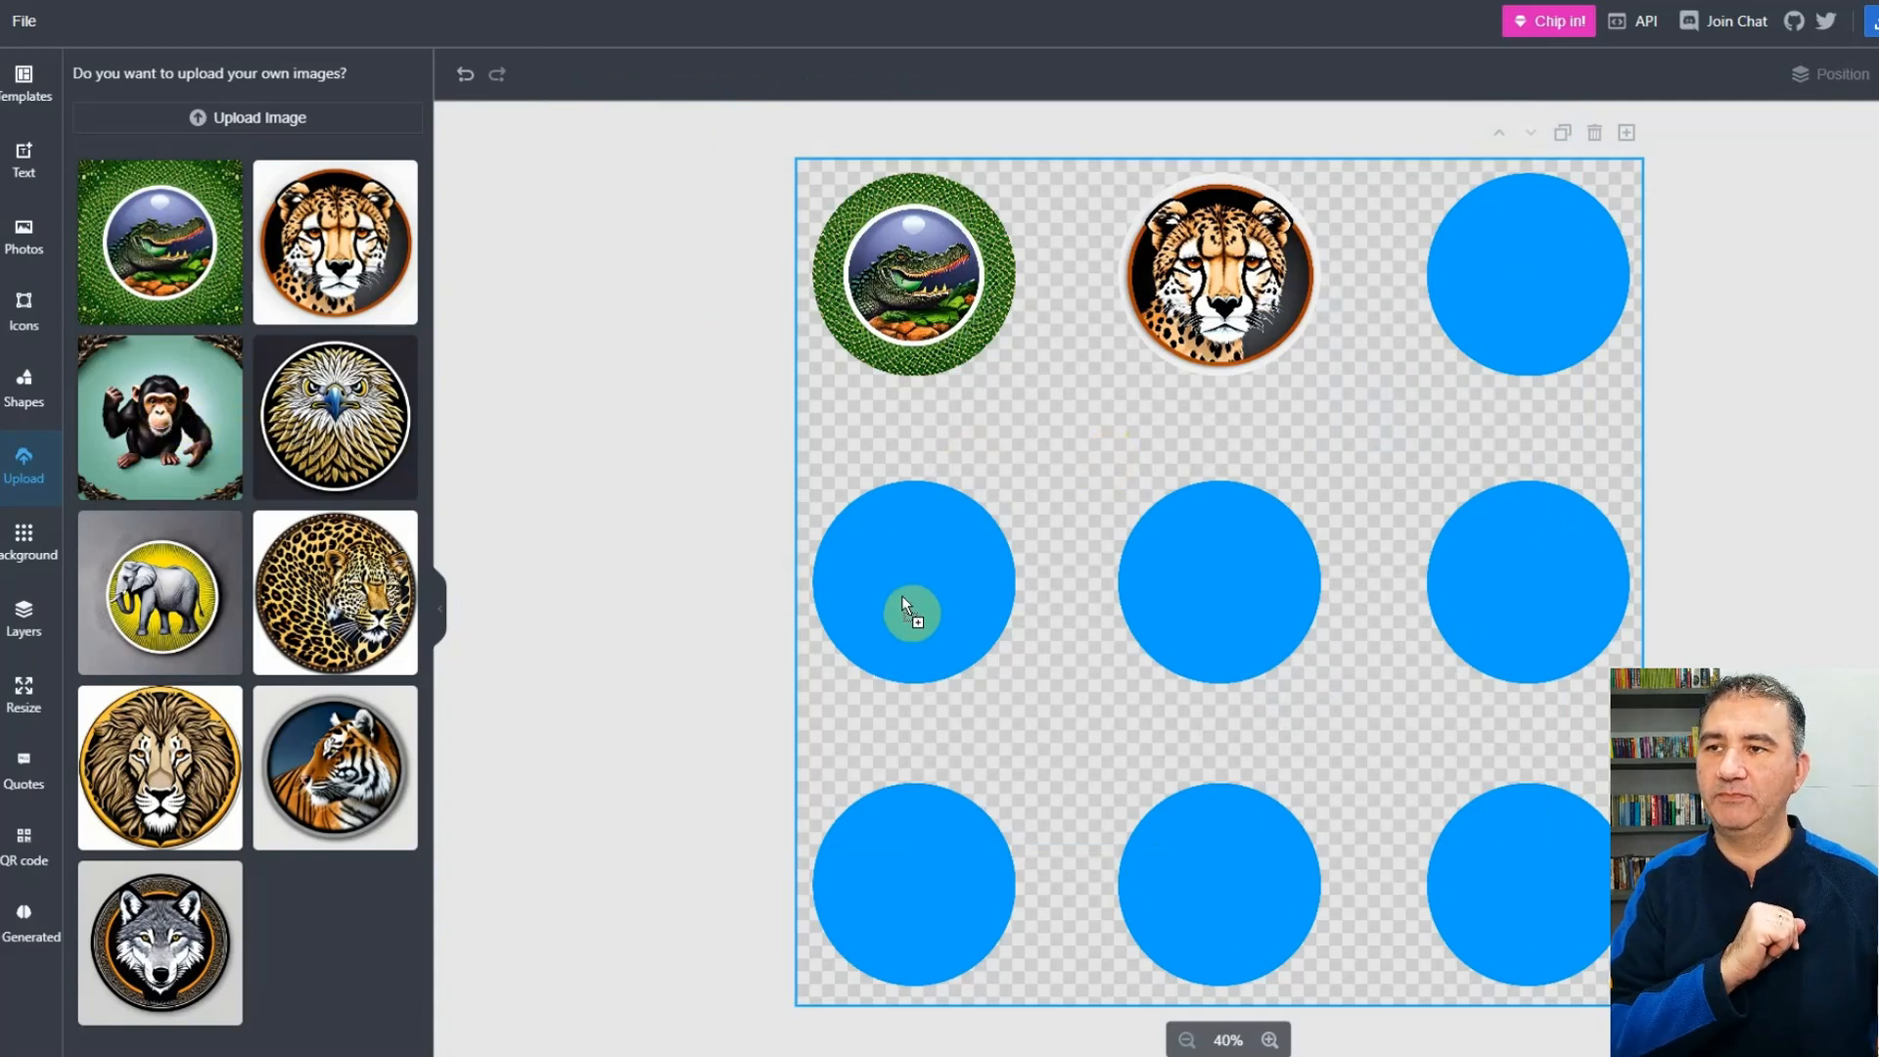
{"action": "left_click_drag", "start_coordinate": [901, 595], "coordinate": [902, 595]}
{"action": "left_click", "coordinate": [646, 688]}
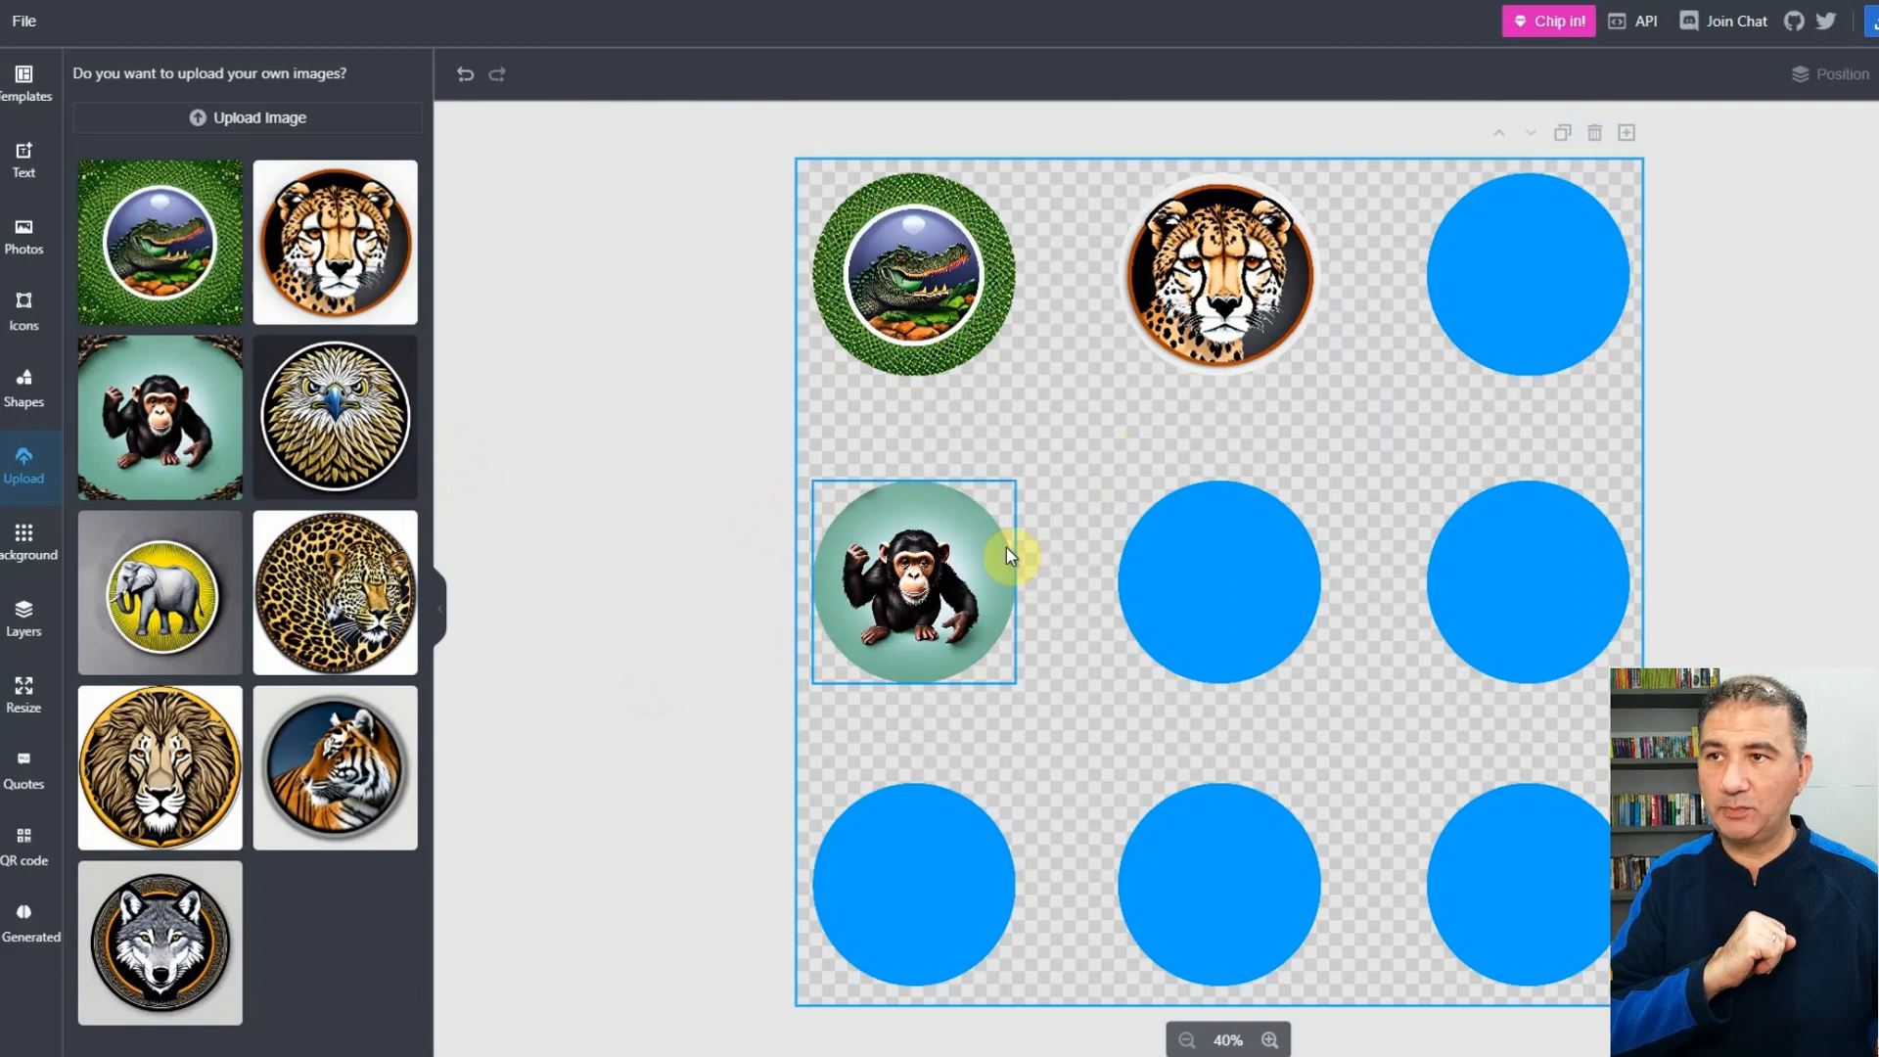
- Fill the two remaining middle-row circles with the eagle and leopard images, and the upper row's last circle with the elephant image
{"action": "left_click_drag", "start_coordinate": [333, 443], "coordinate": [1257, 604]}
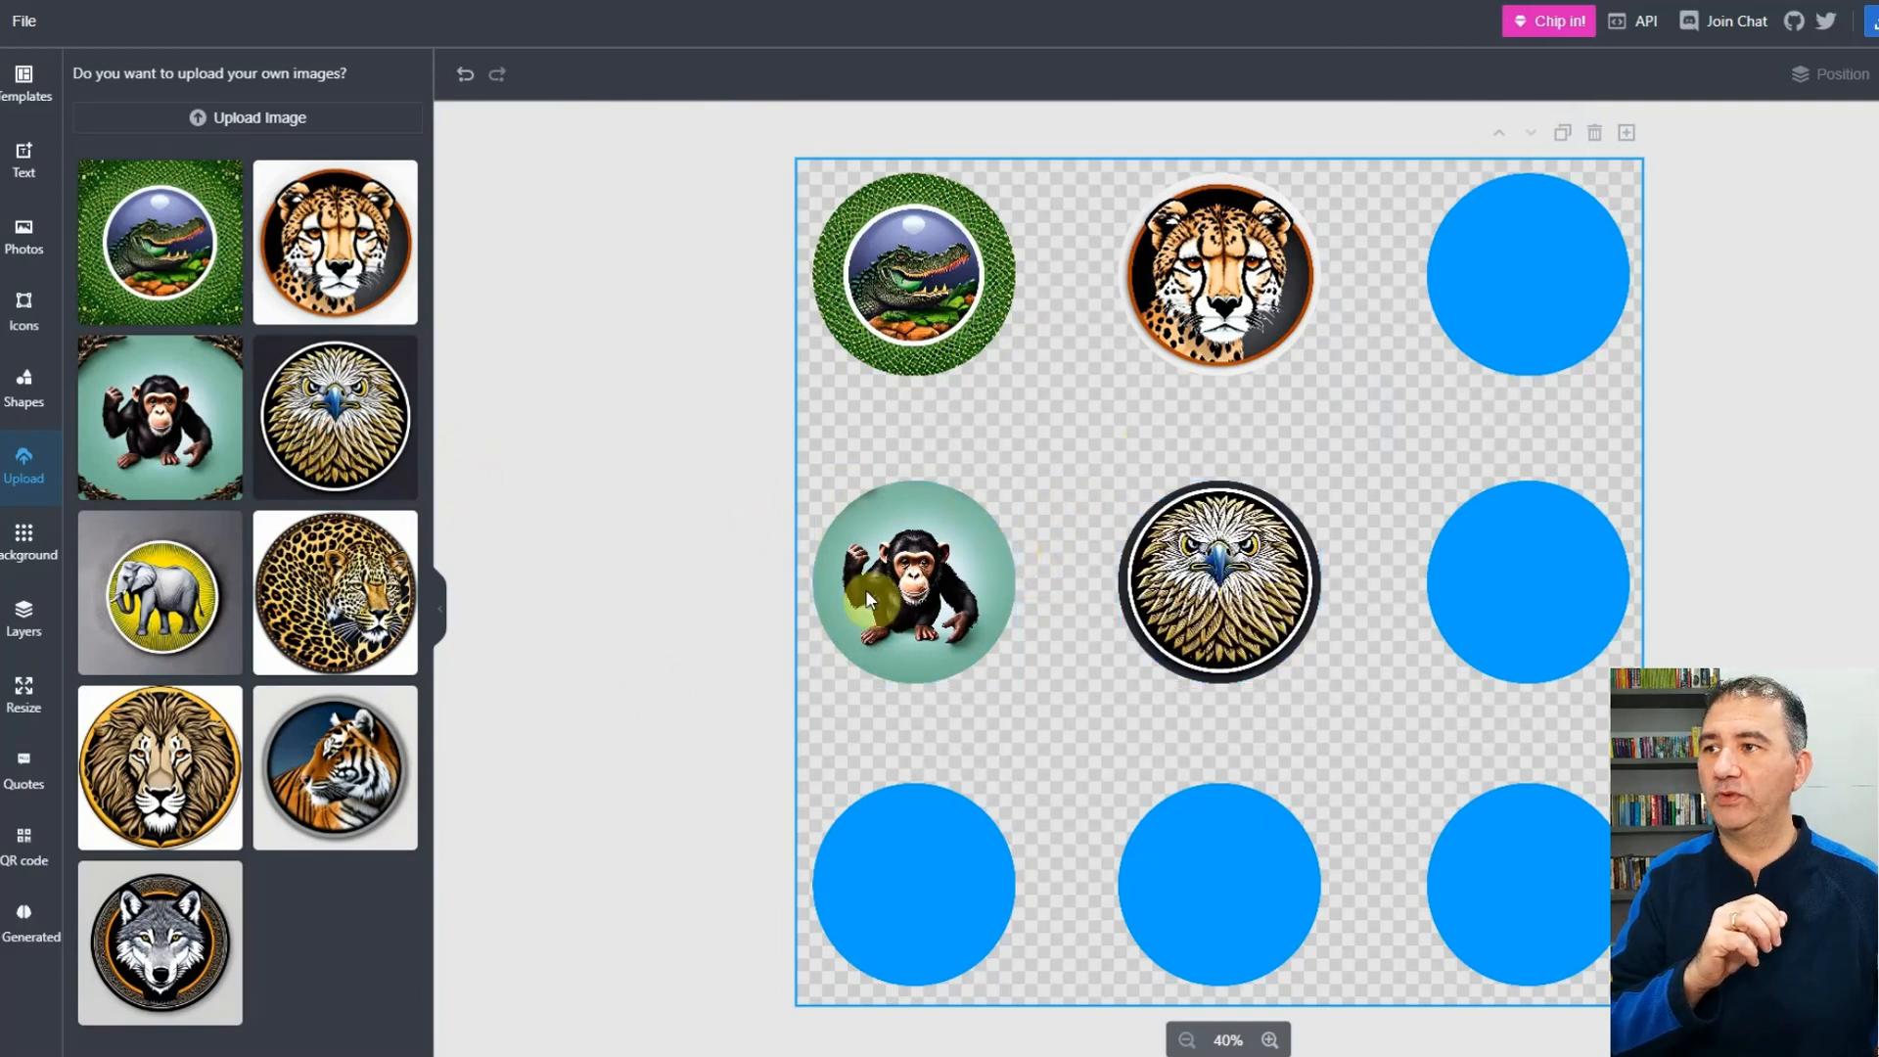
{"action": "left_click_drag", "start_coordinate": [380, 623], "coordinate": [1522, 590]}
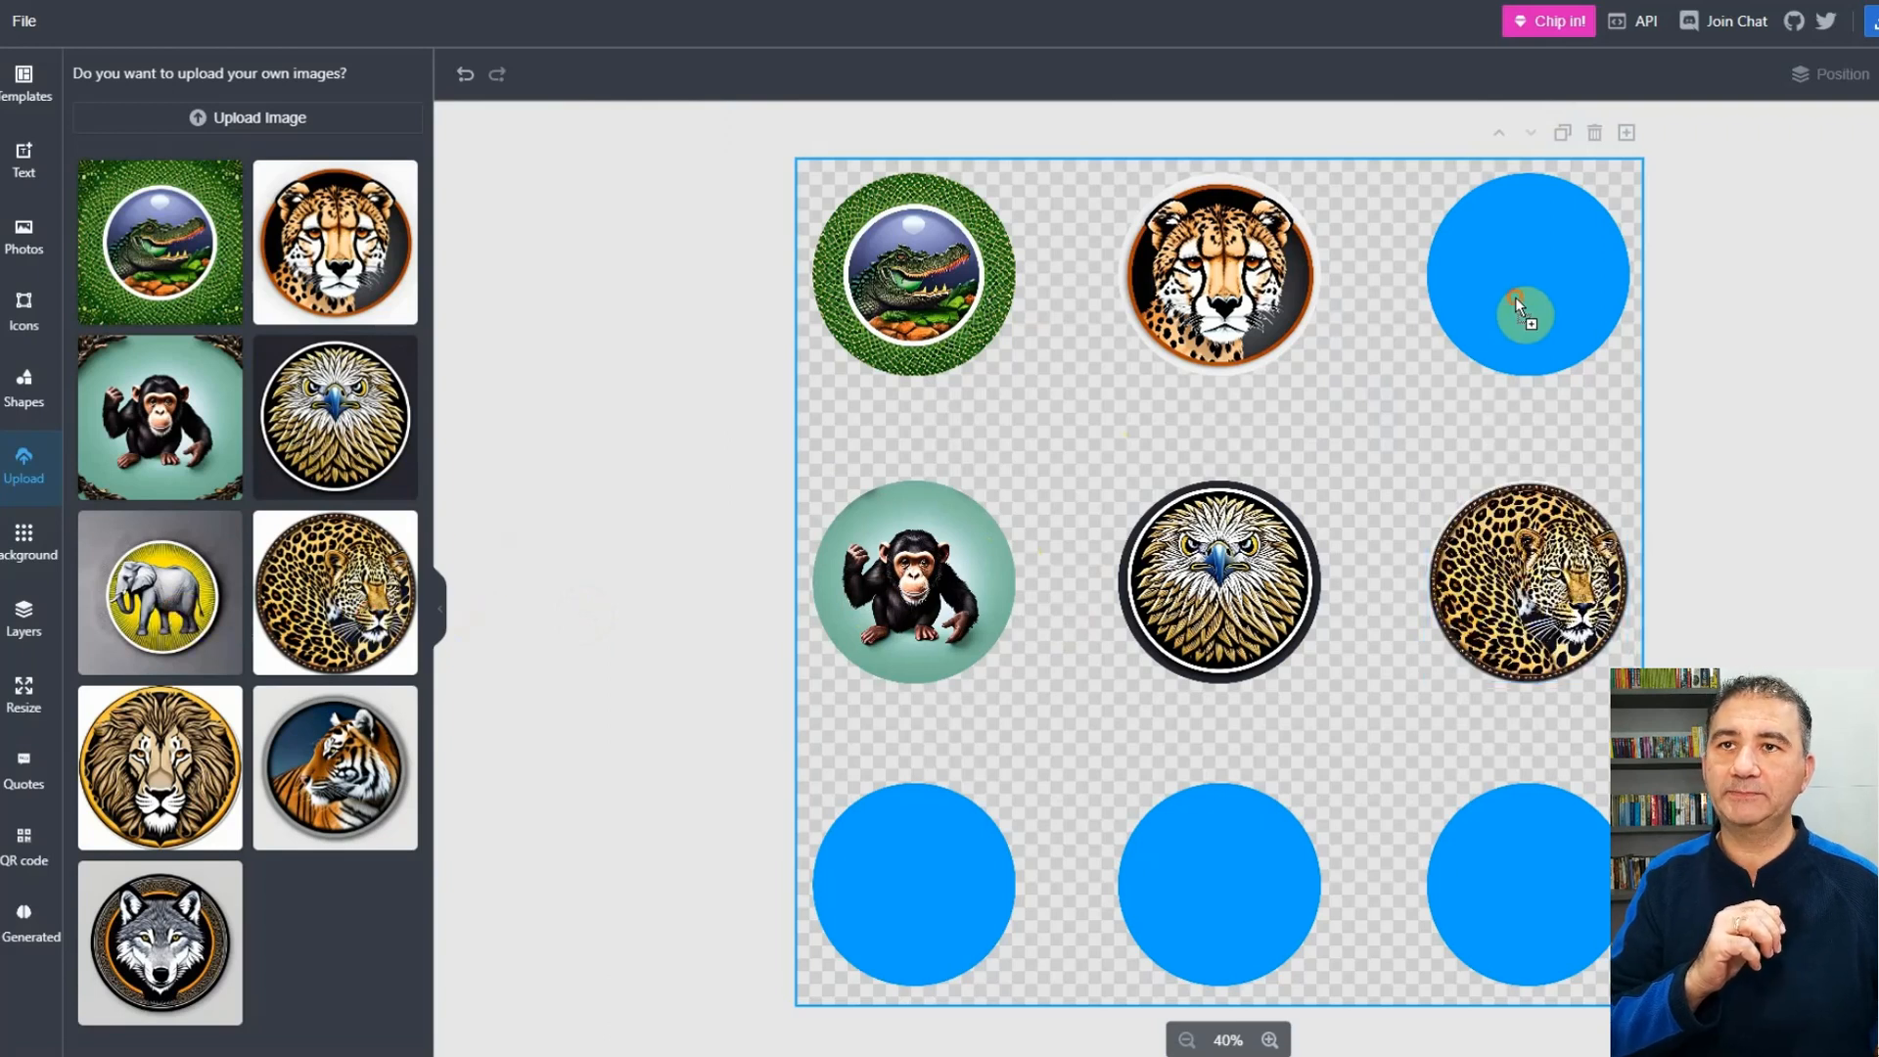
{"action": "left_click_drag", "start_coordinate": [1515, 297], "coordinate": [1515, 299]}
- Fill the lower row's circles with the tiger, lion and wolf images, in that order
{"action": "left_click_drag", "start_coordinate": [342, 795], "coordinate": [914, 901]}
{"action": "left_click_drag", "start_coordinate": [195, 788], "coordinate": [1236, 878]}
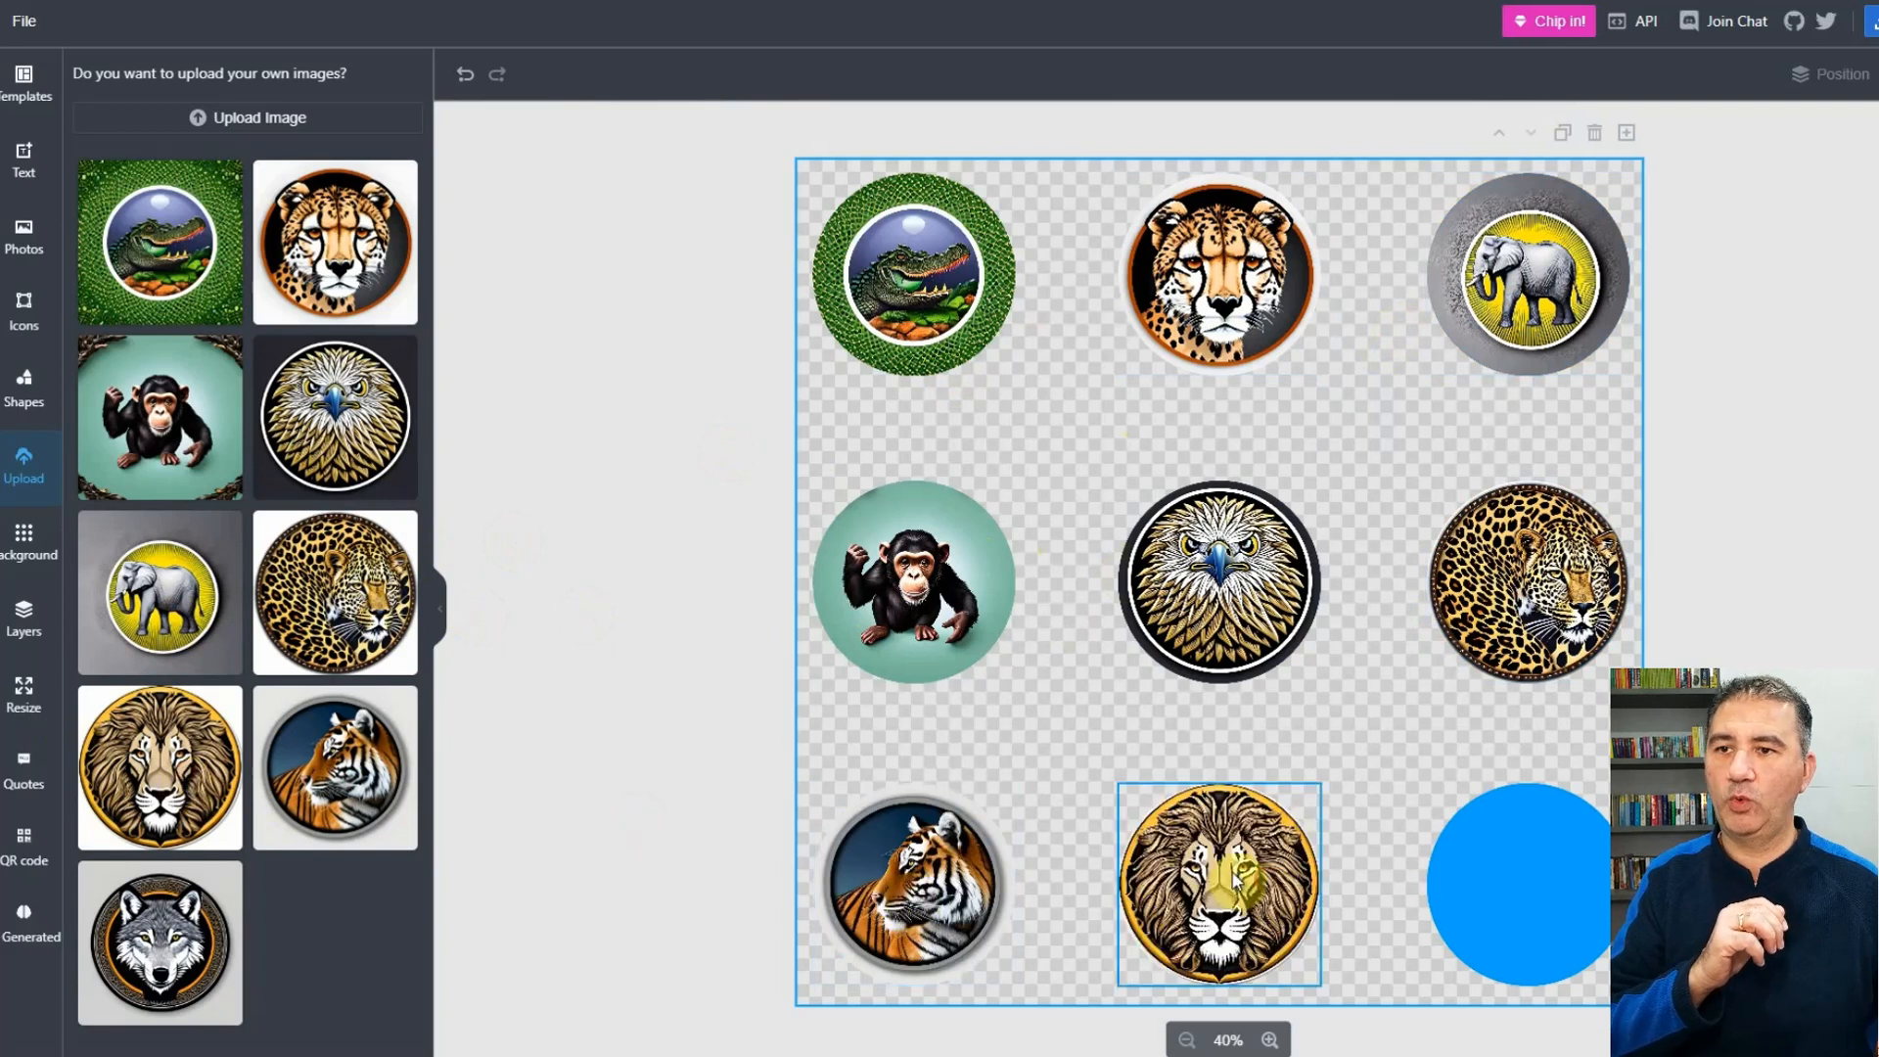
{"action": "left_click_drag", "start_coordinate": [172, 905], "coordinate": [1511, 887]}
- Swap the eagle and chimpanzee stickers so the eagle comes first and the chimpanzee second in the middle row
{"action": "left_click", "coordinate": [1233, 609]}
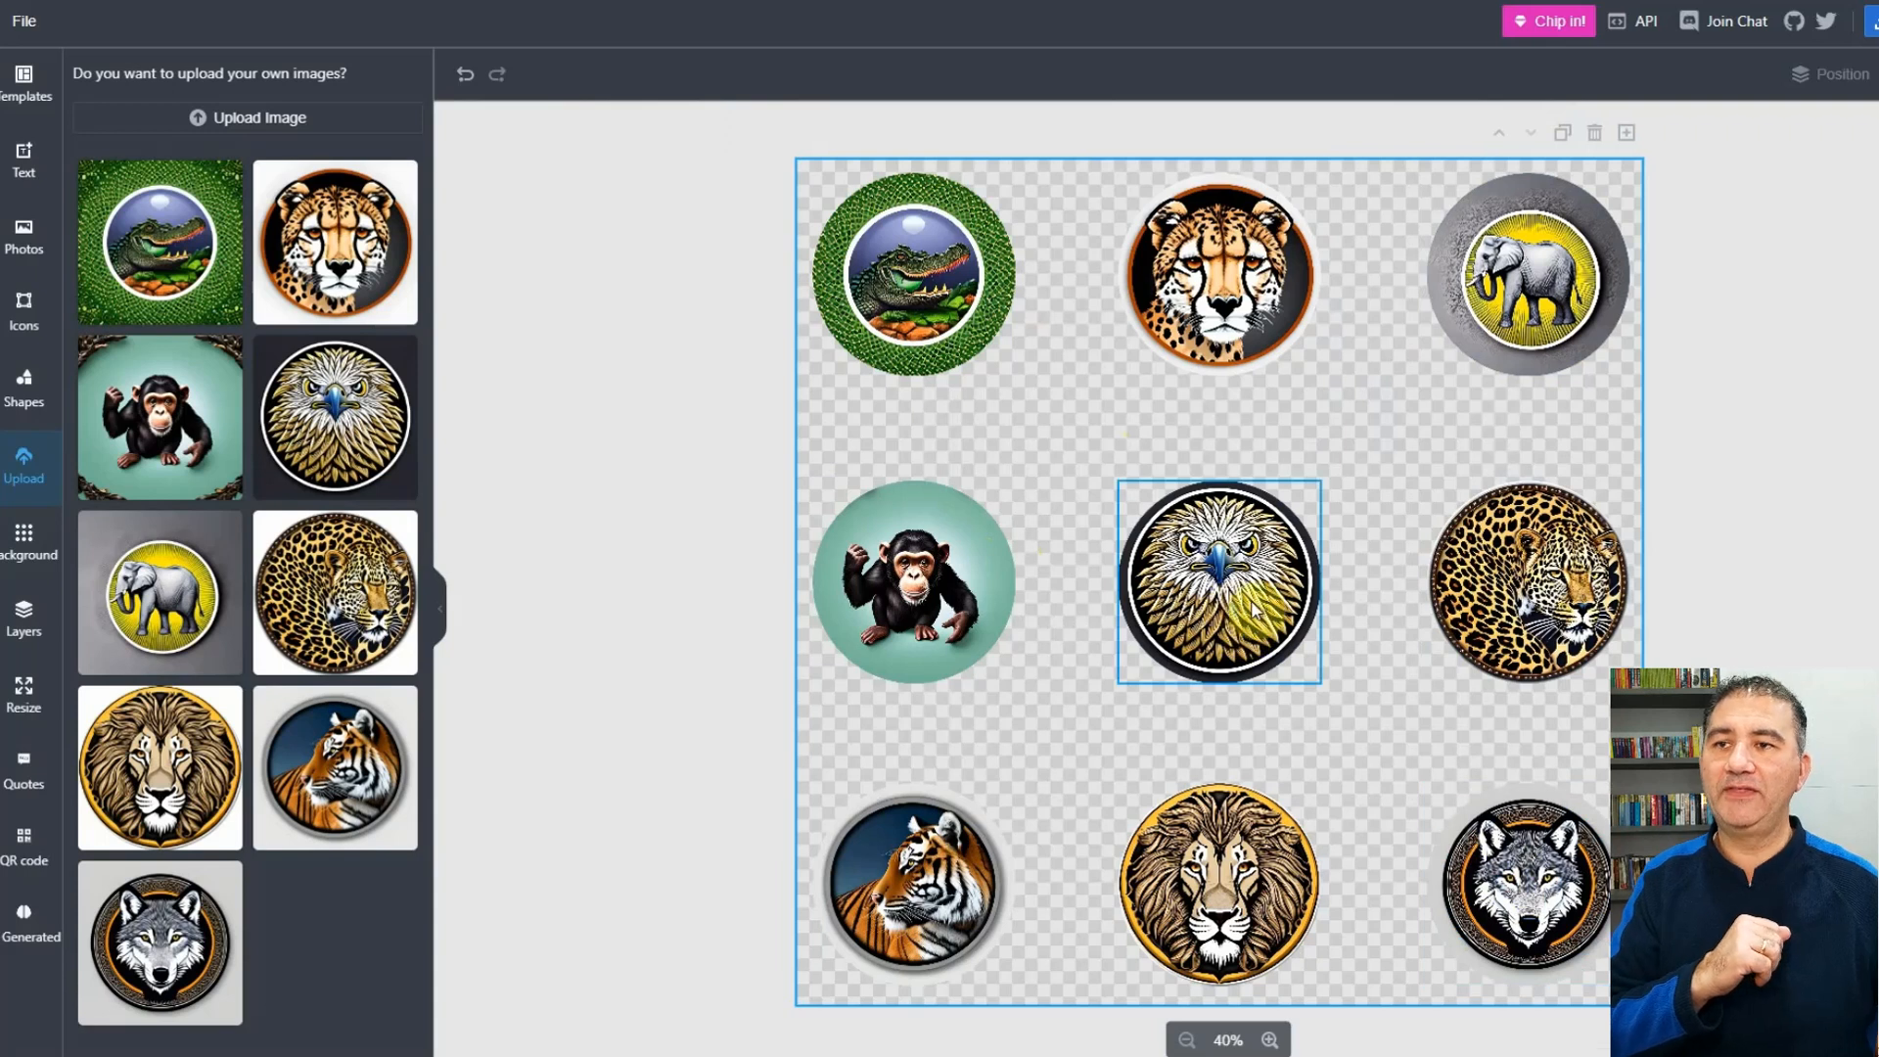
{"action": "mouse_move", "coordinate": [1250, 601]}
{"action": "left_mouse_down"}
{"action": "mouse_move", "coordinate": [1126, 574]}
{"action": "mouse_move", "coordinate": [872, 613]}
{"action": "mouse_move", "coordinate": [1282, 595]}
{"action": "mouse_move", "coordinate": [1263, 603]}
{"action": "mouse_move", "coordinate": [1263, 579]}
{"action": "left_mouse_up"}
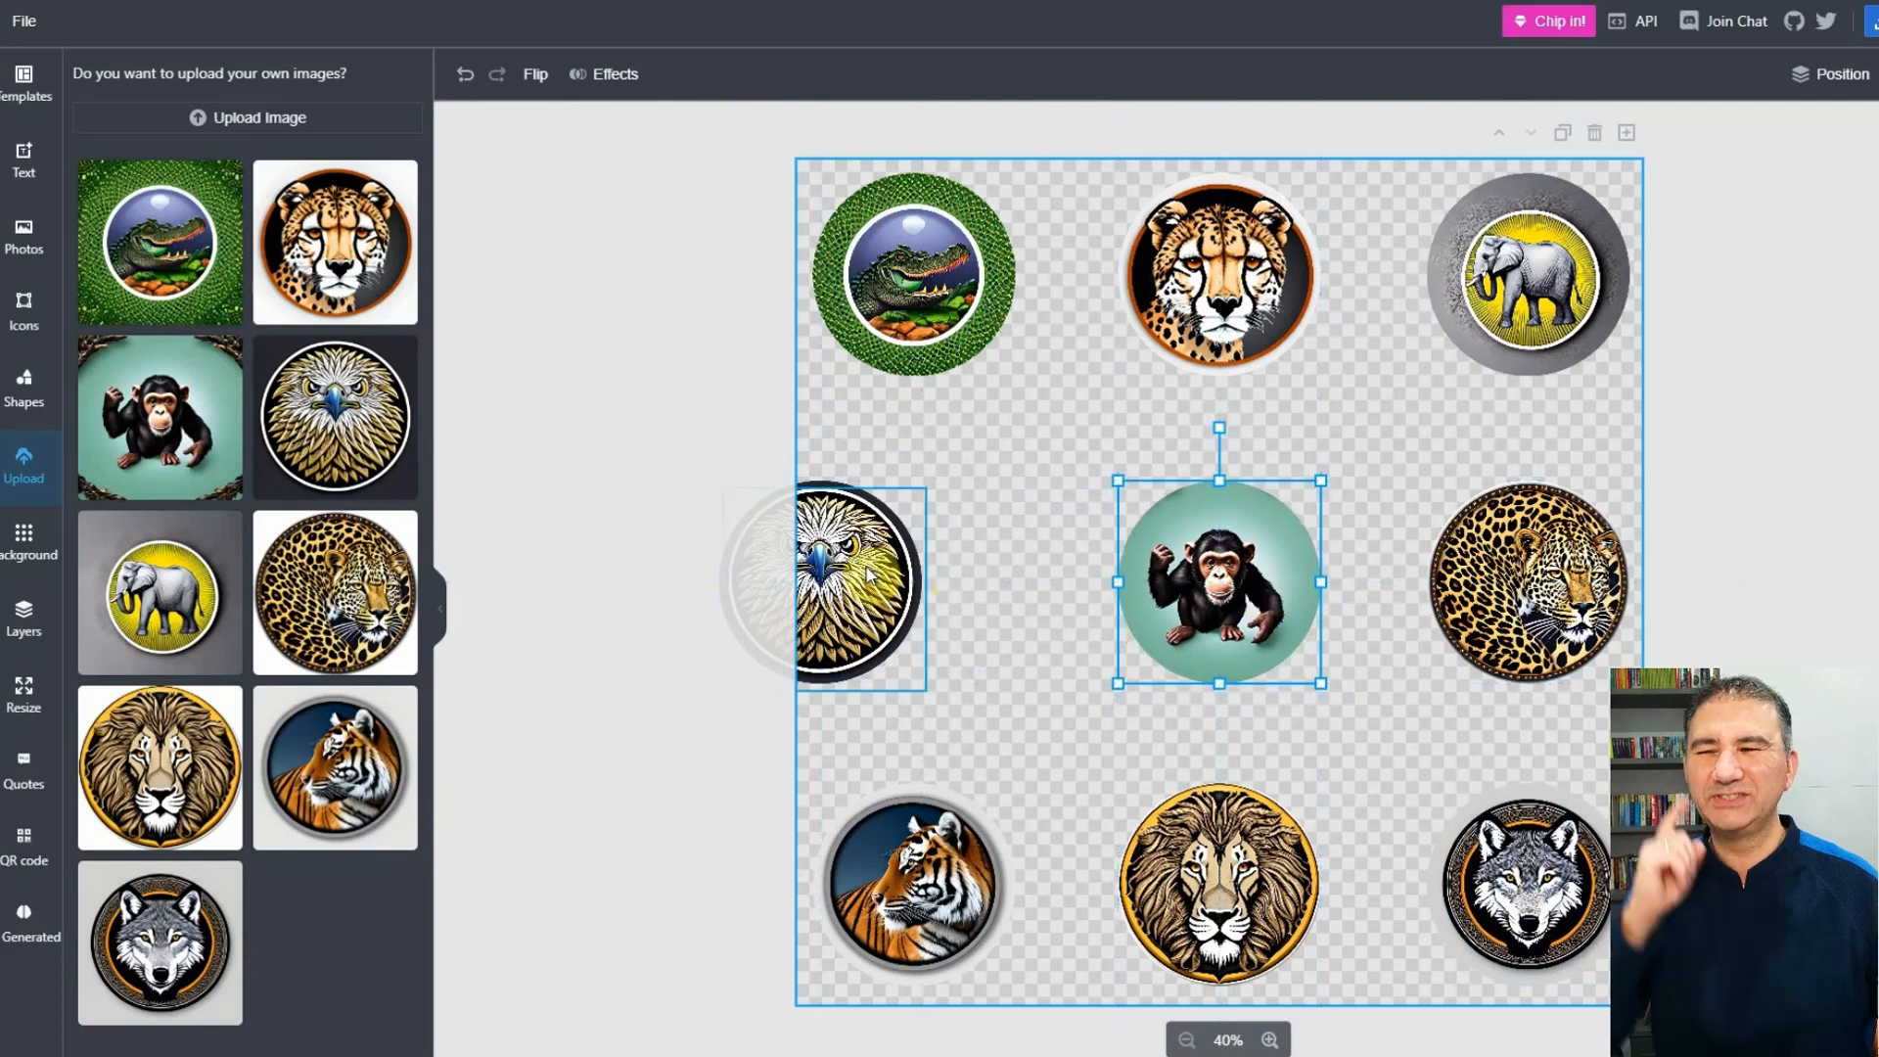
{"action": "left_click_drag", "start_coordinate": [862, 579], "coordinate": [959, 577]}
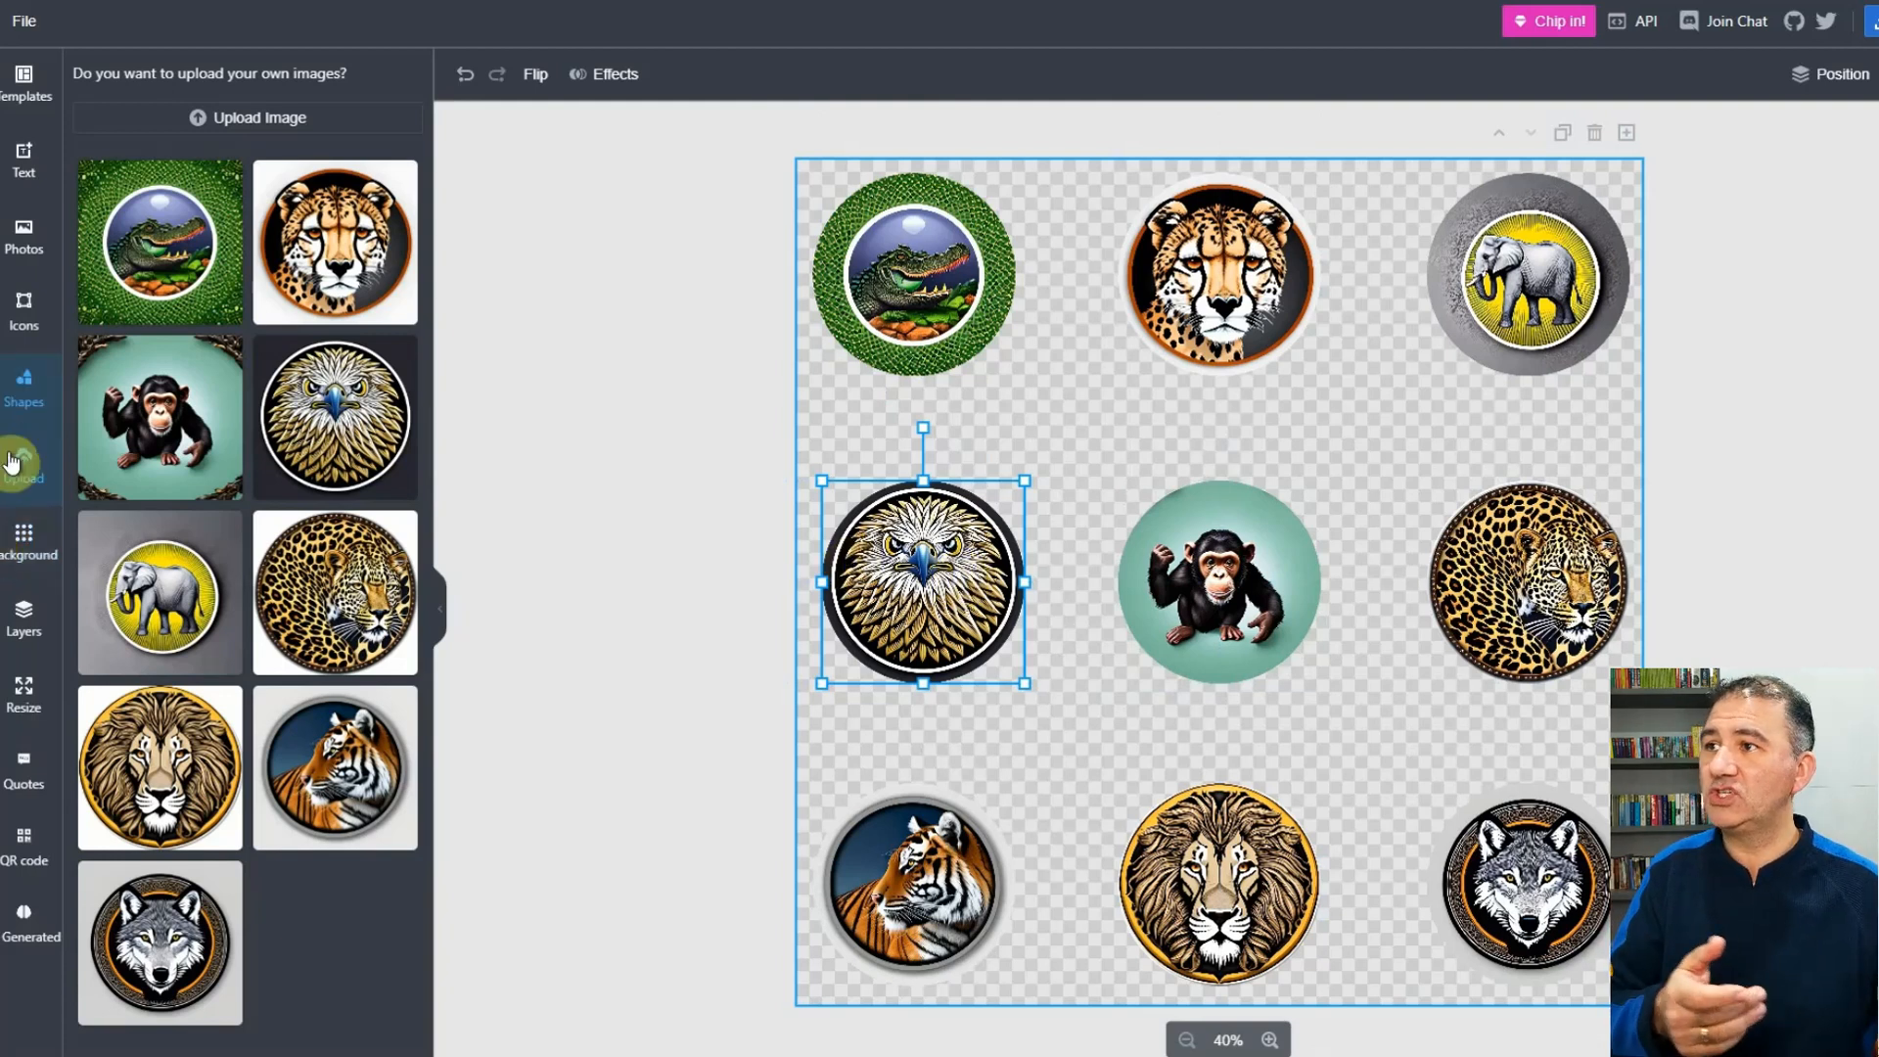
- Delete the cheetah and alligator circles from the upper row
{"action": "left_click", "coordinate": [43, 398]}
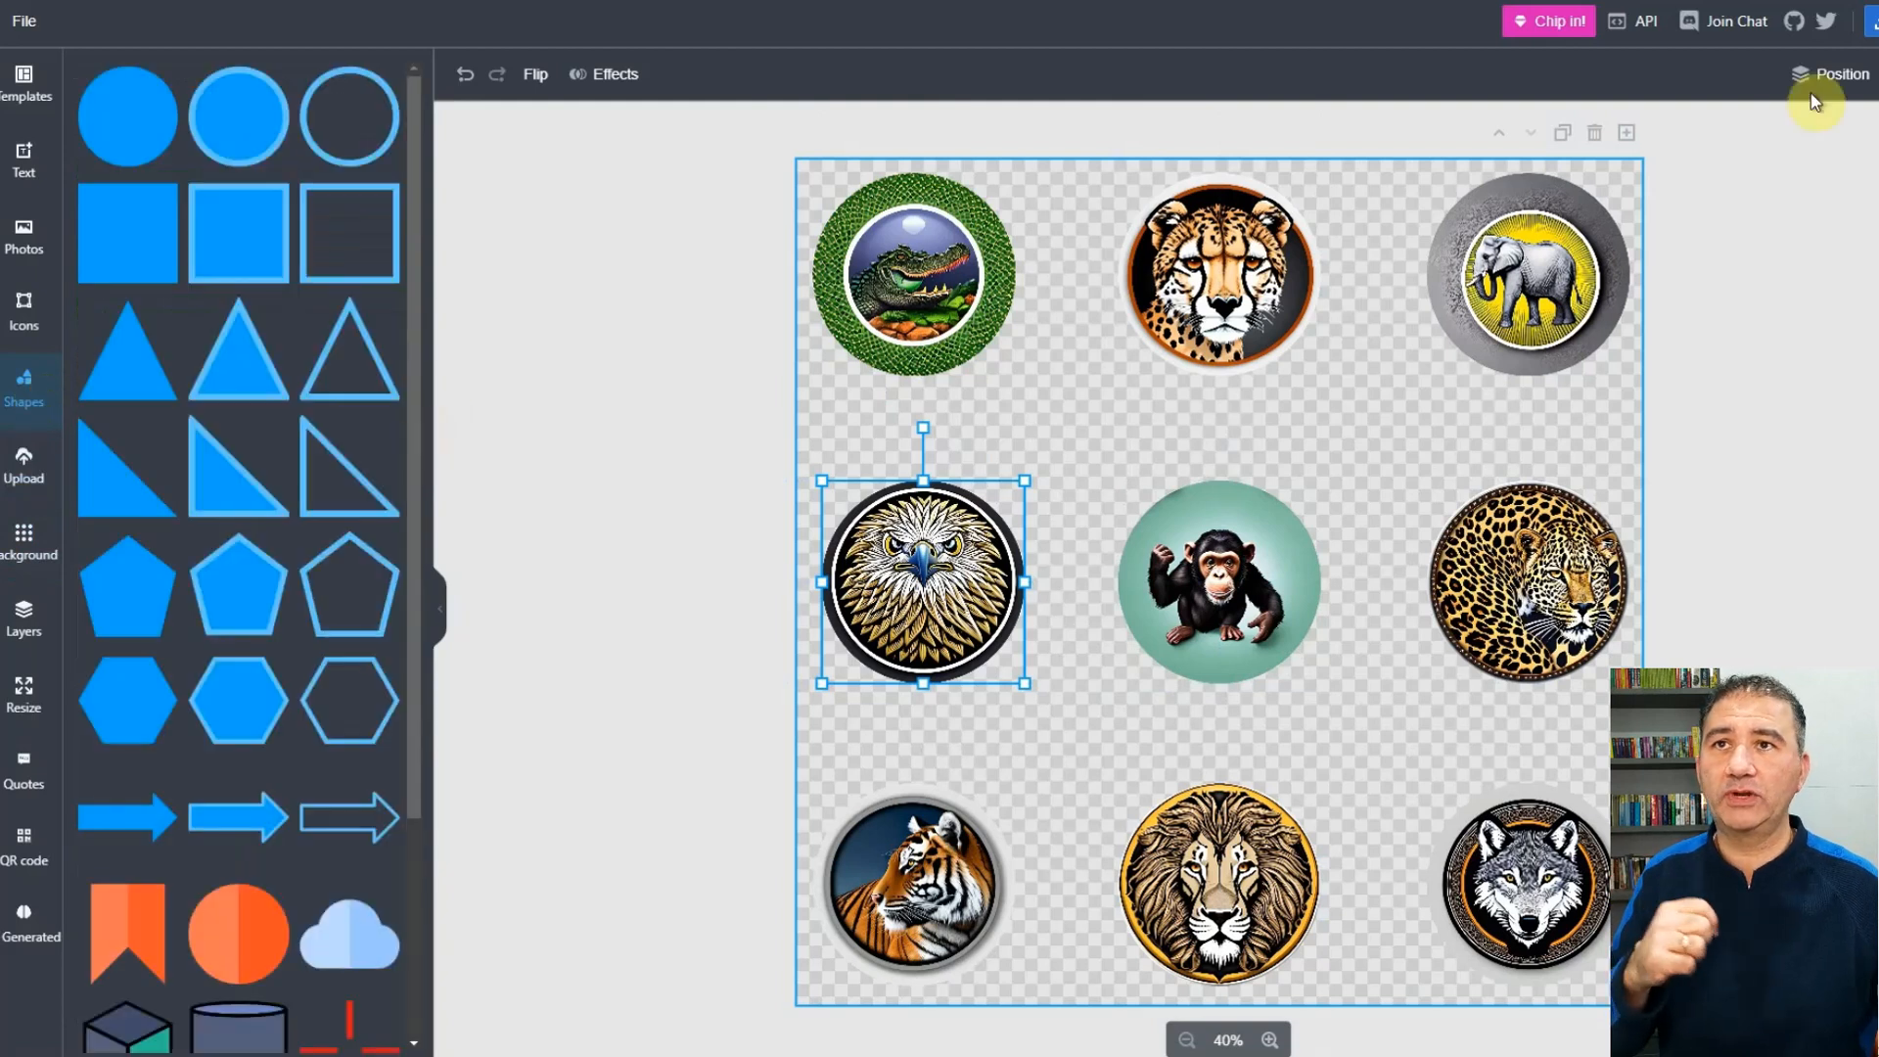
{"action": "left_click", "coordinate": [1566, 145]}
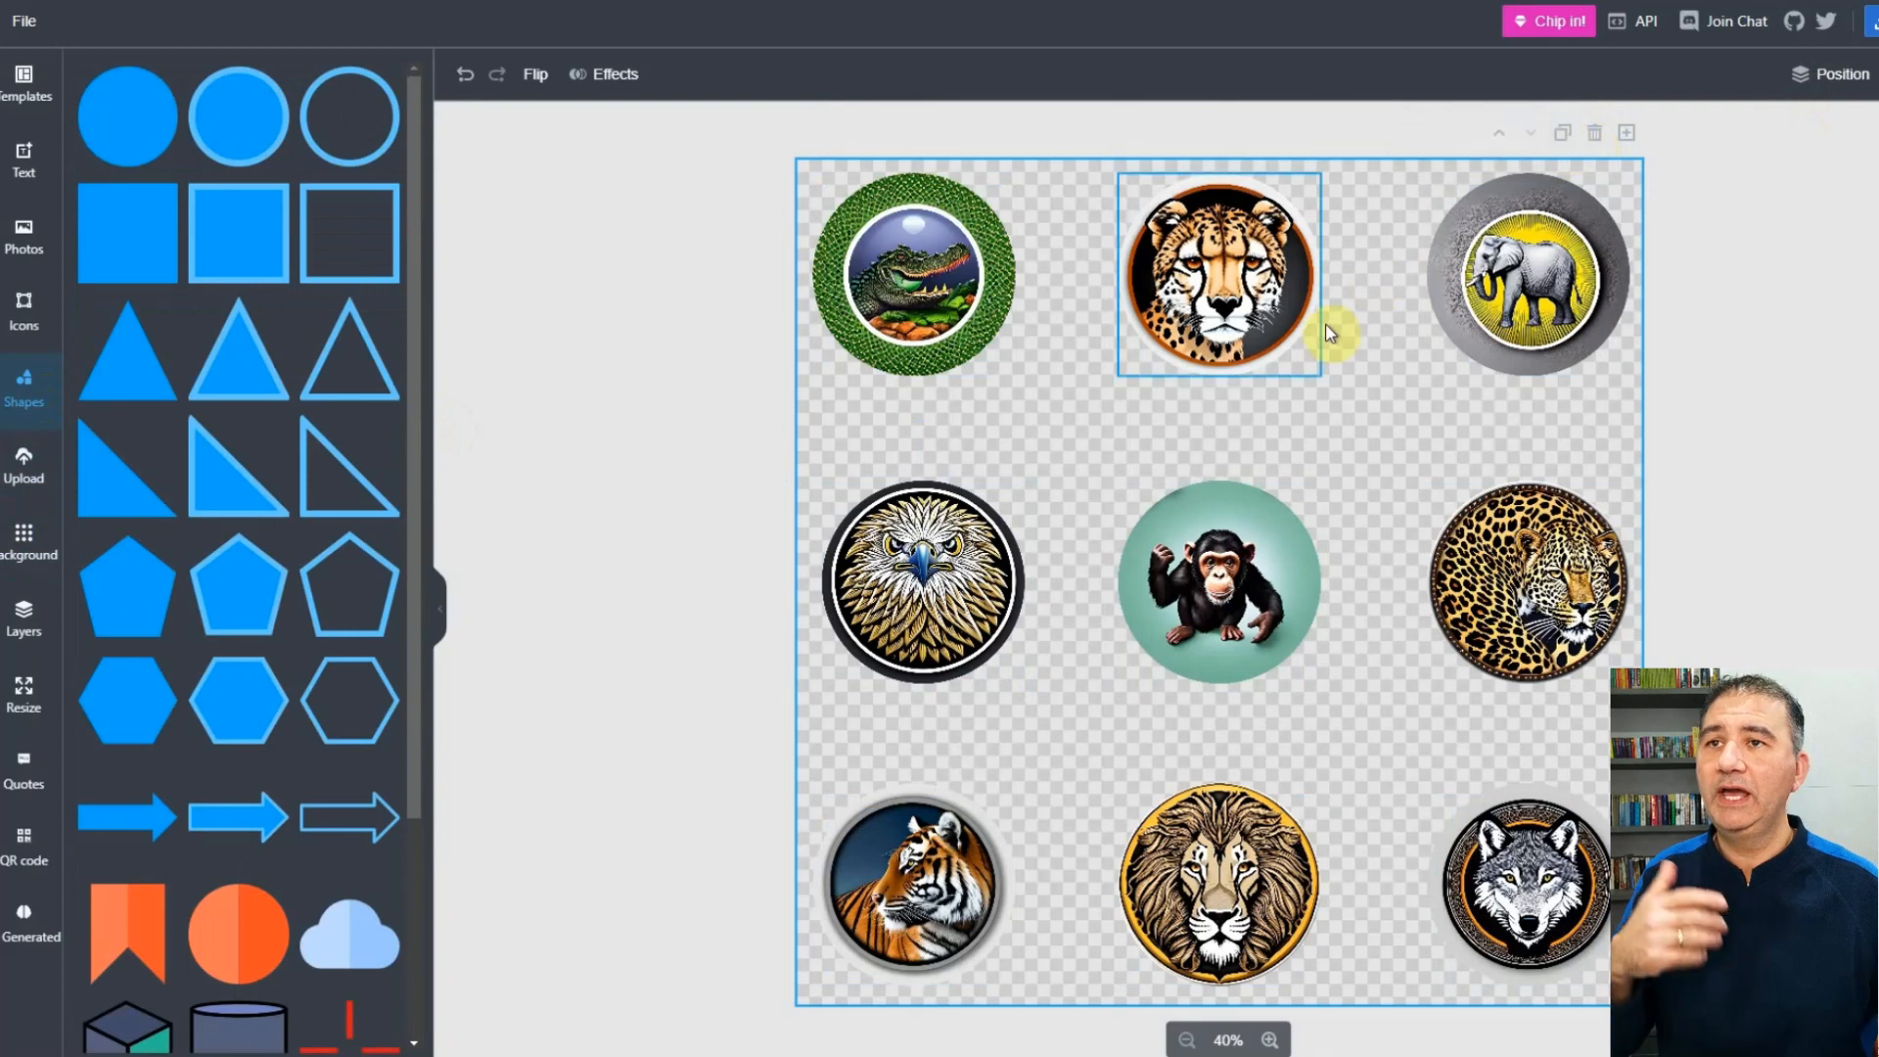
{"action": "left_click", "coordinate": [1235, 282]}
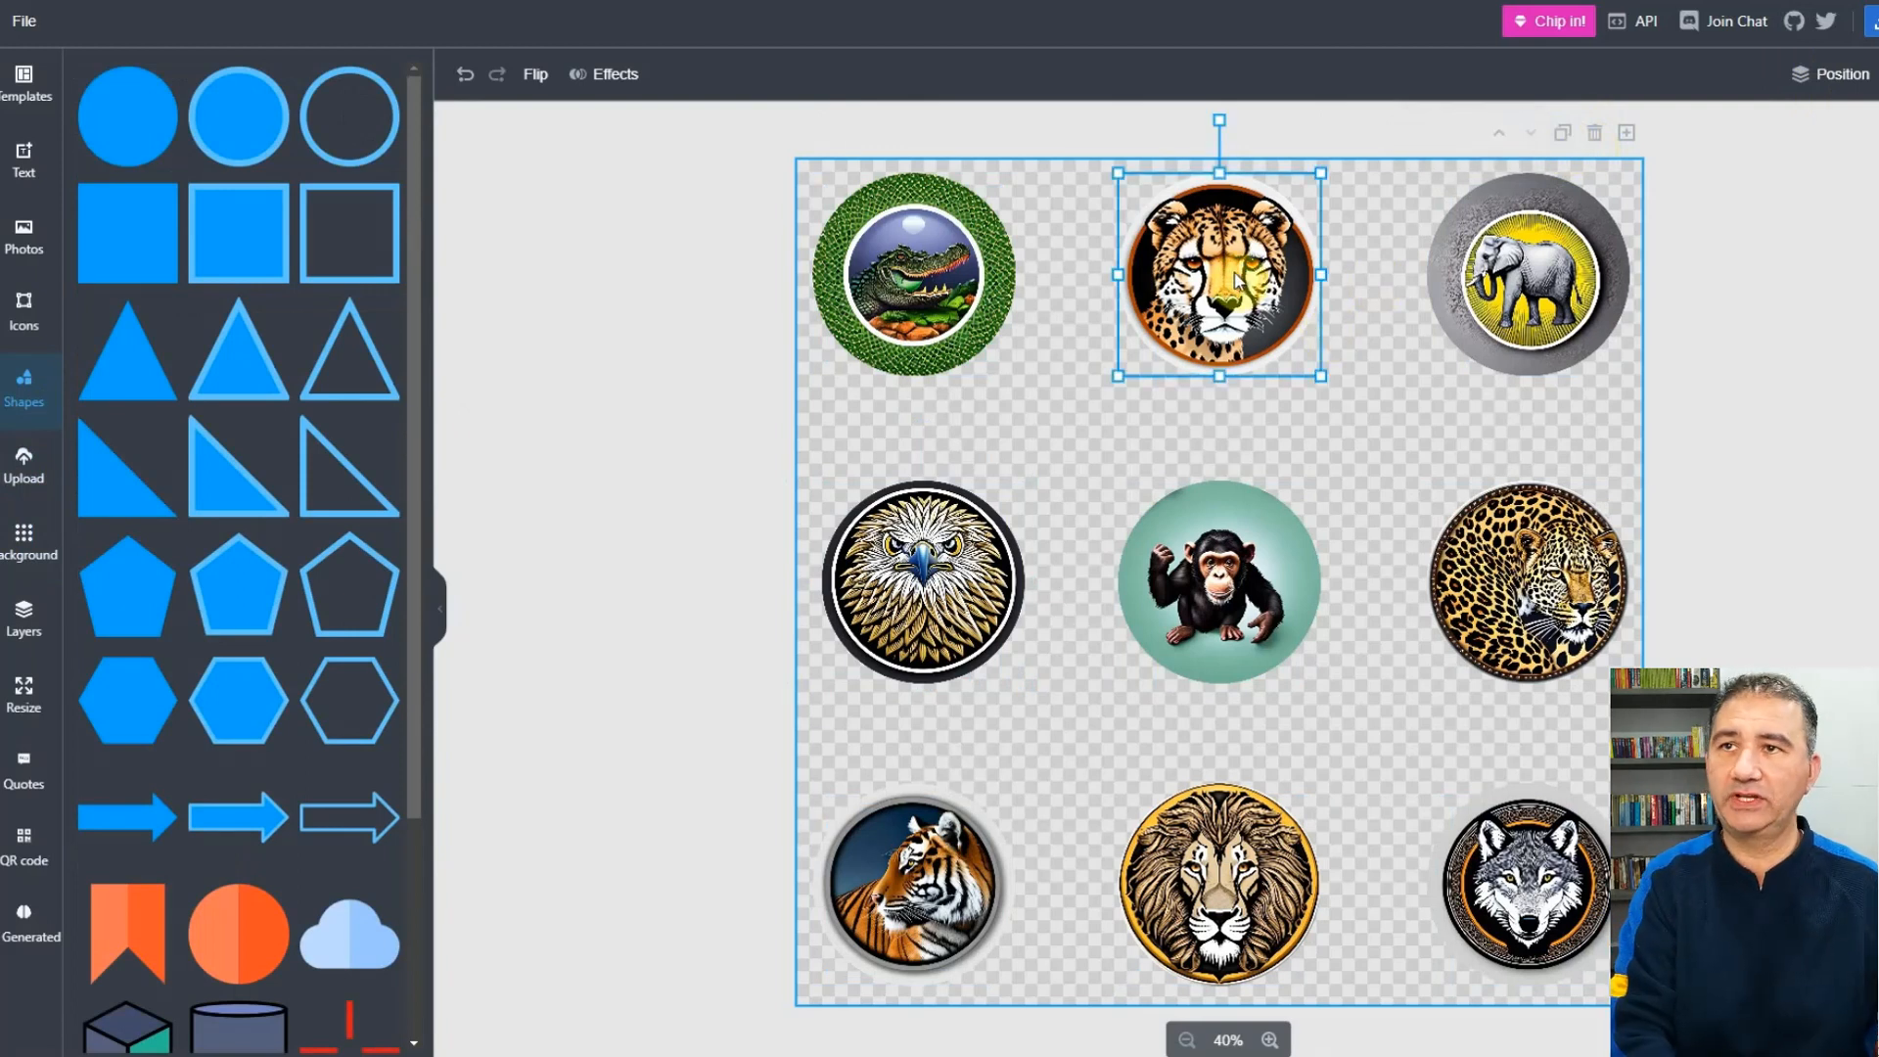
{"action": "key", "text": "Delete"}
{"action": "left_click", "coordinate": [930, 294]}
{"action": "key", "text": "Delete"}
- Add a square about 416x416 in the upper row's first empty spot and a similarly sized bordered hexagon in the second
{"action": "left_click", "coordinate": [130, 234]}
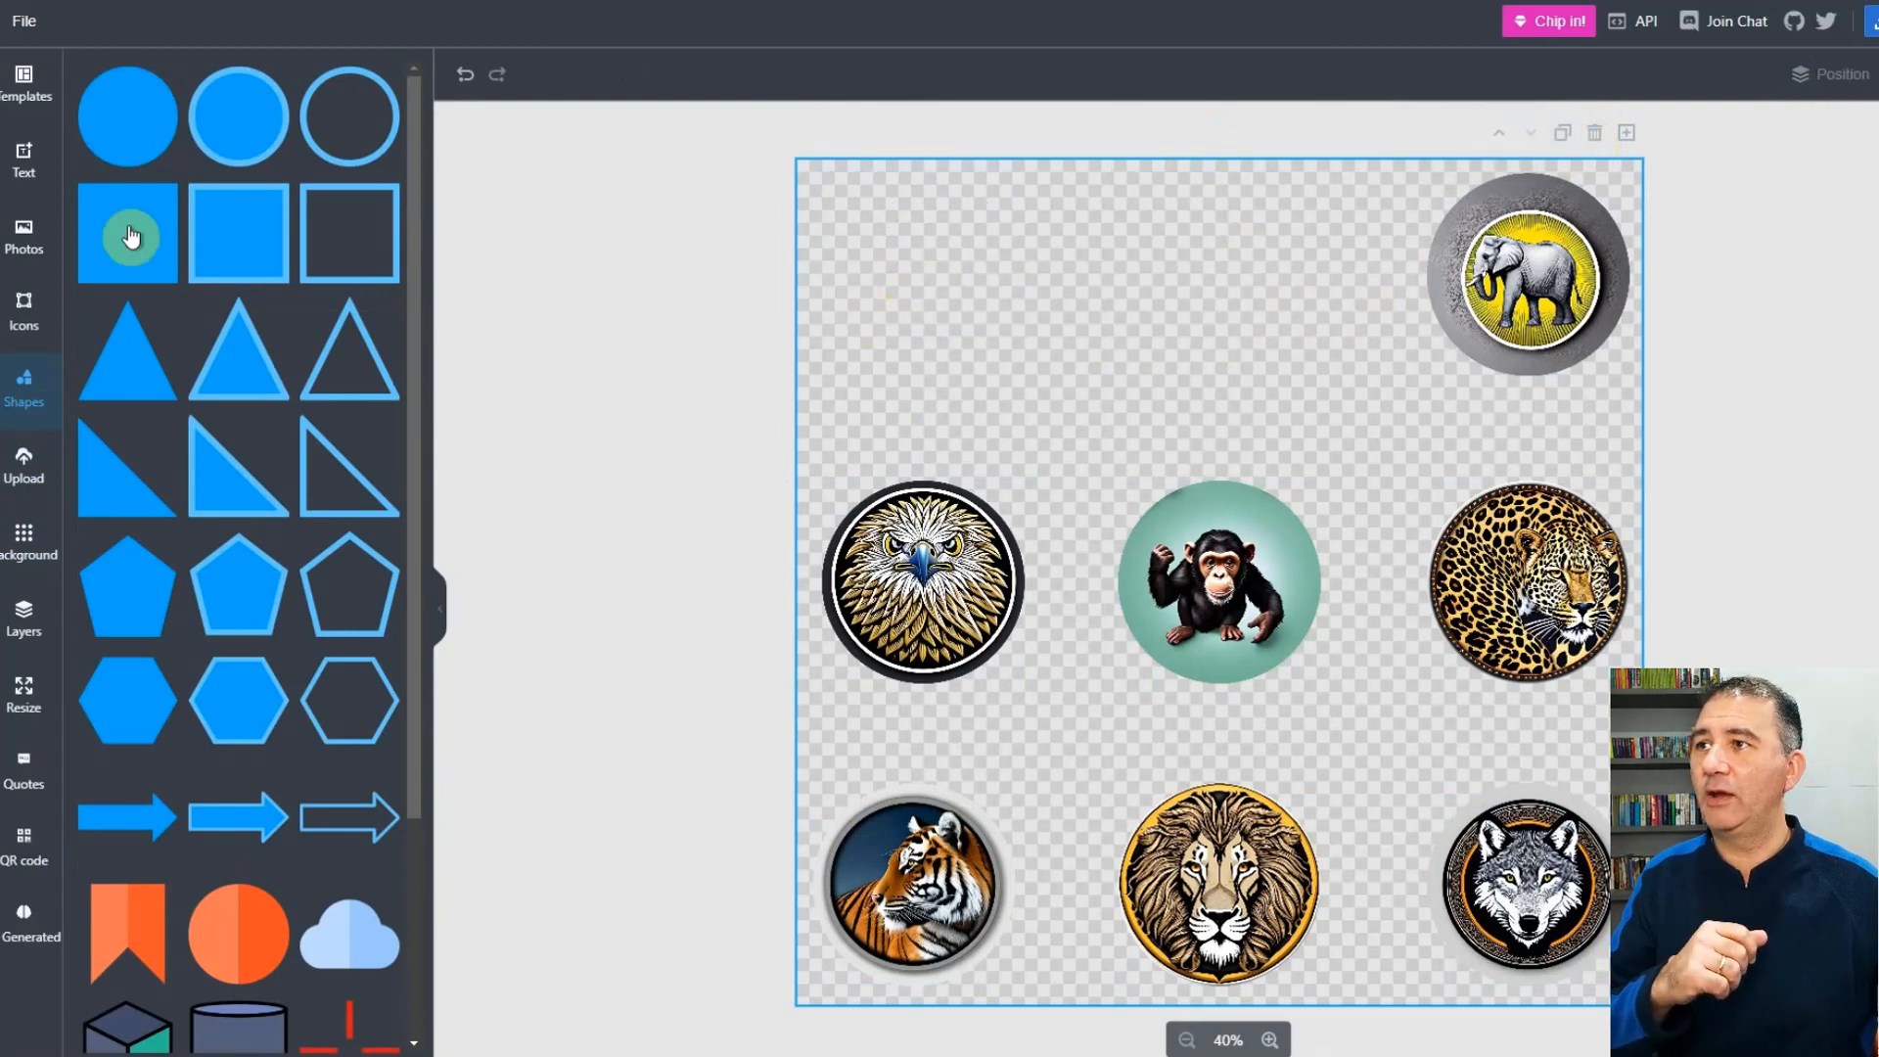
{"action": "left_click_drag", "start_coordinate": [1224, 591], "coordinate": [1019, 395]}
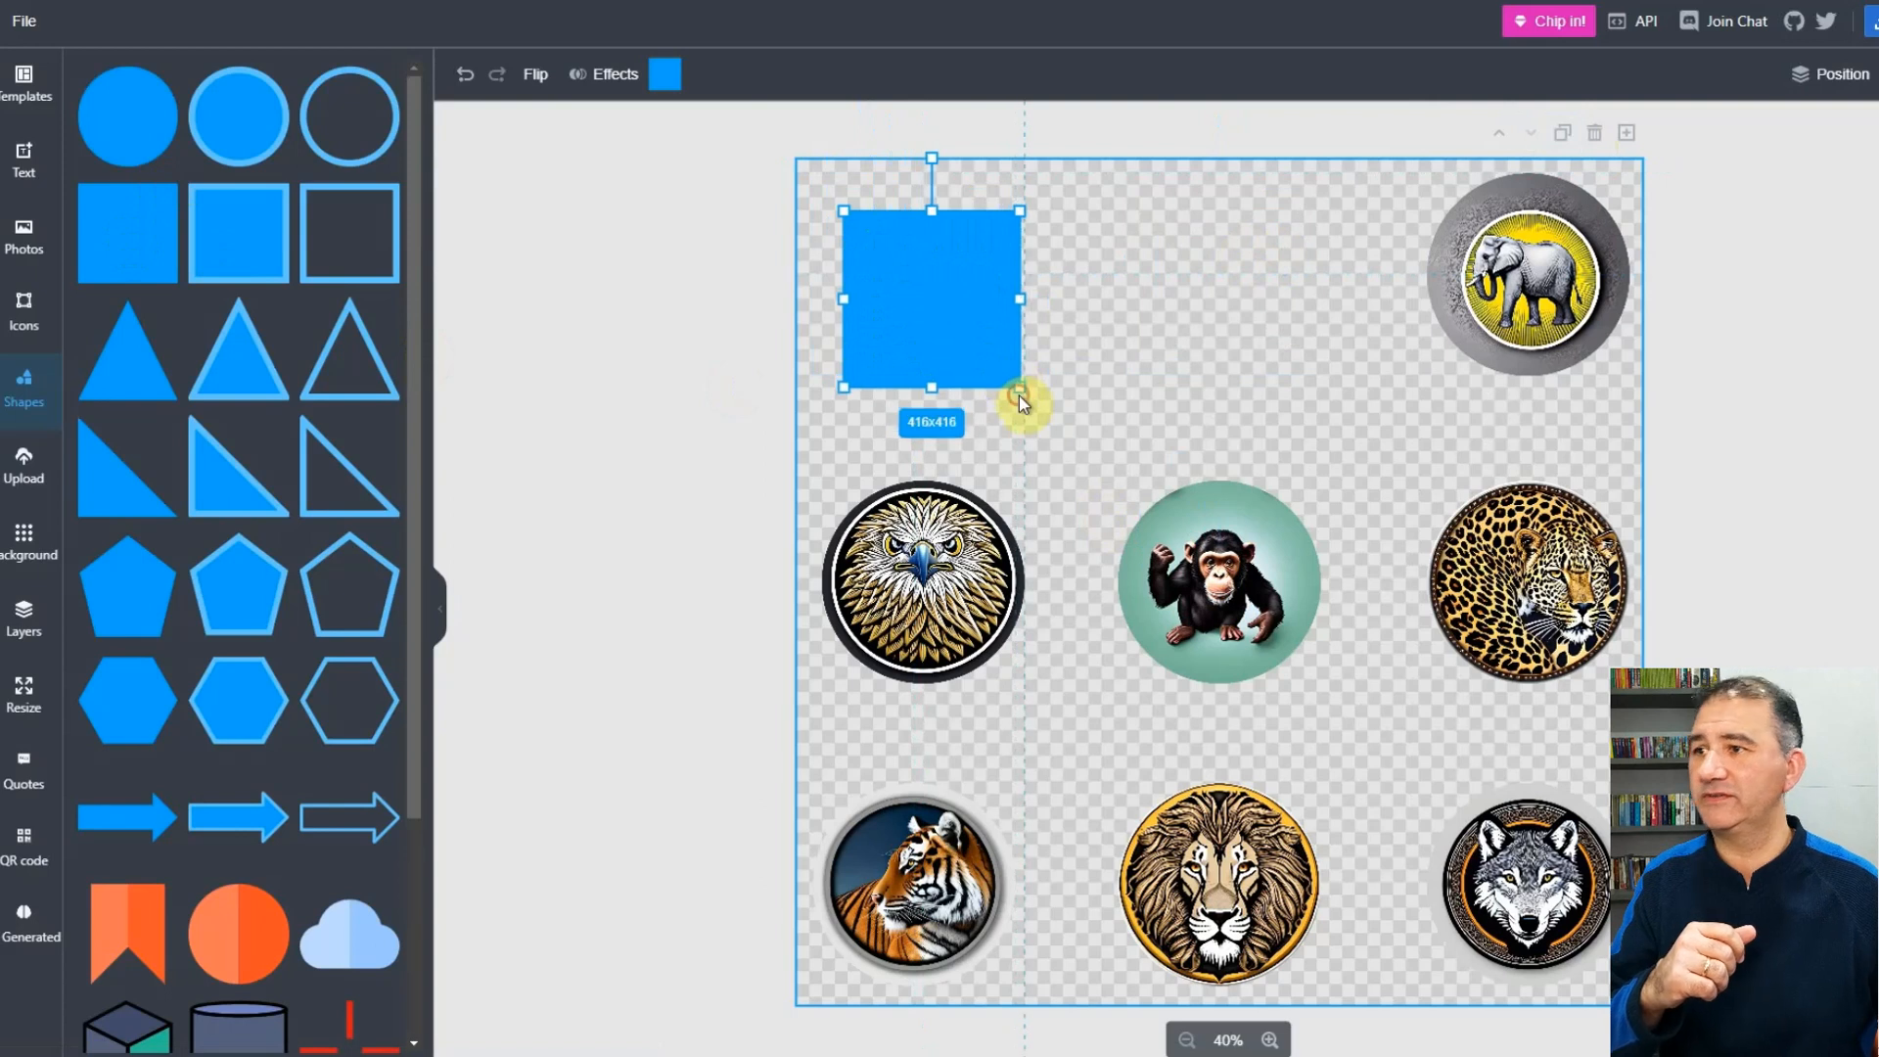
{"action": "left_click", "coordinate": [249, 709]}
{"action": "left_click", "coordinate": [1211, 591]}
{"action": "left_click_drag", "start_coordinate": [1212, 590], "coordinate": [1311, 414]}
{"action": "left_click_drag", "start_coordinate": [1145, 209], "coordinate": [1125, 200]}
{"action": "left_click_drag", "start_coordinate": [1237, 298], "coordinate": [1212, 293]}
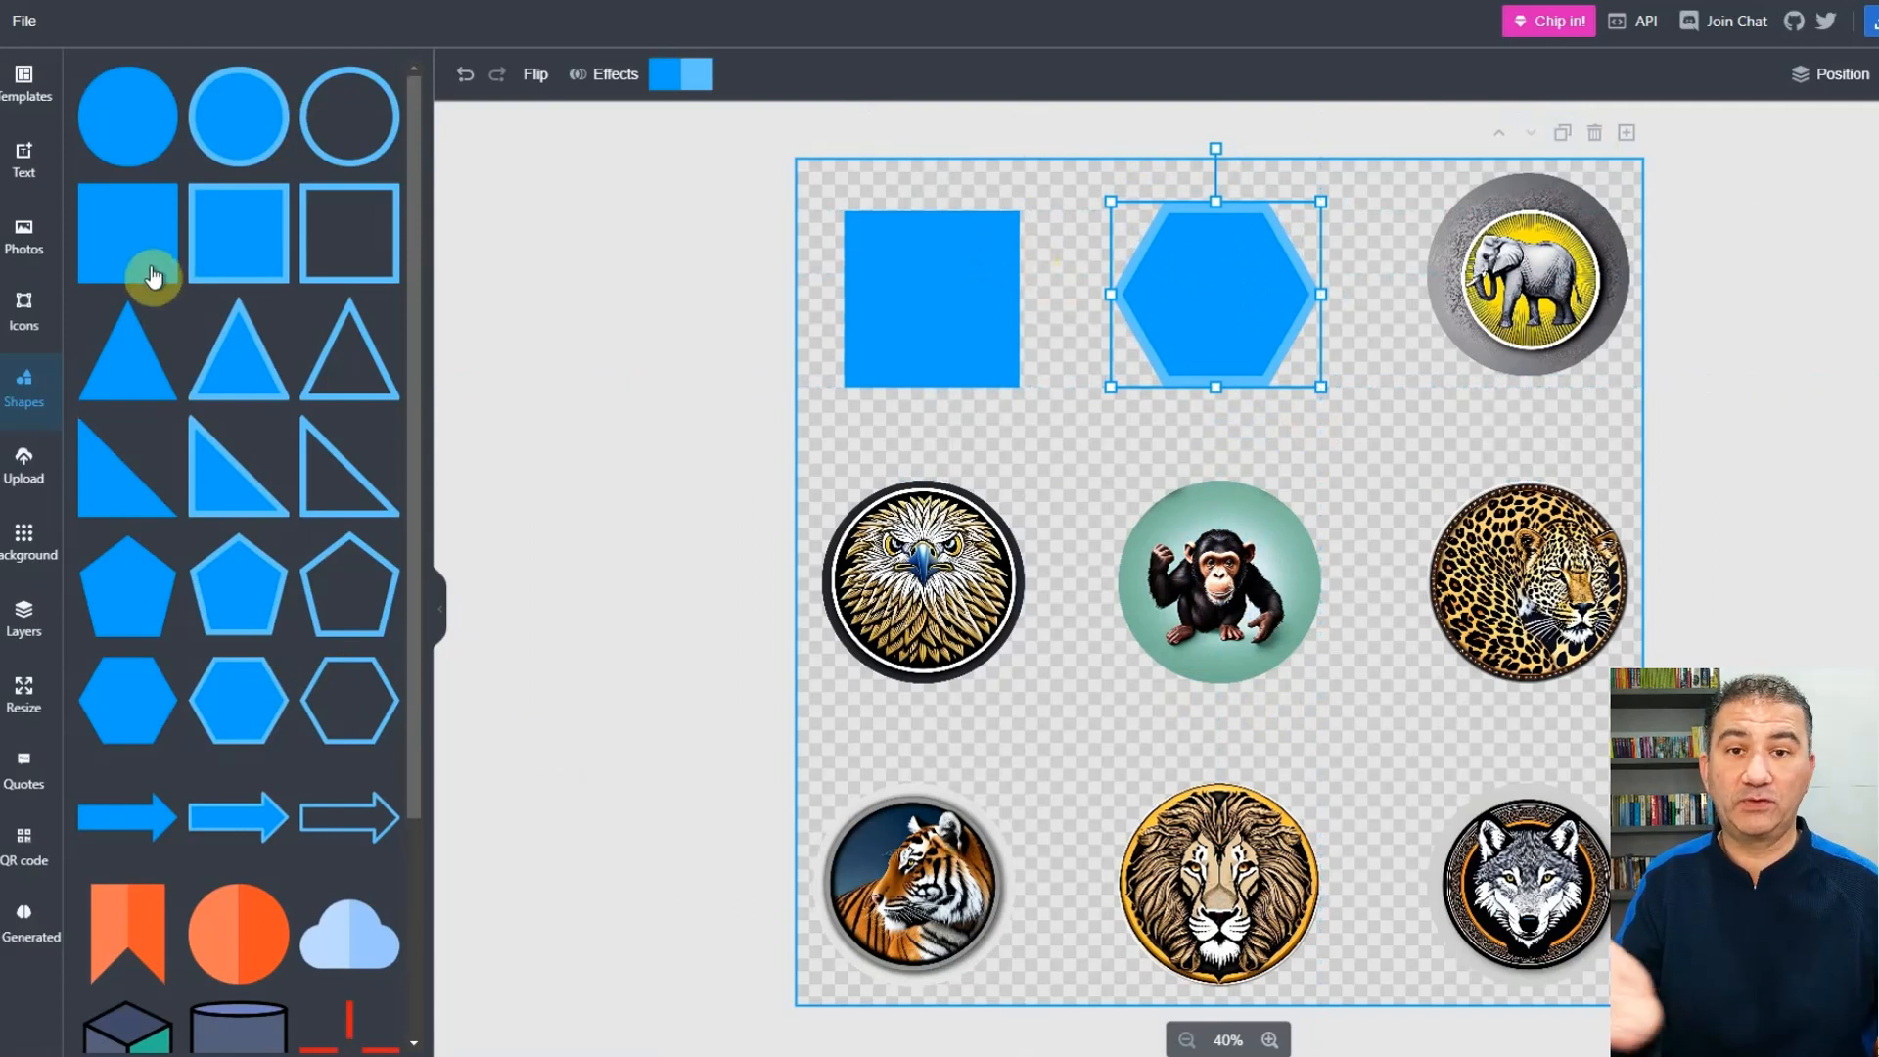
- Fill the hexagon with the alligator image and the square with the cheetah image
{"action": "left_click", "coordinate": [19, 478]}
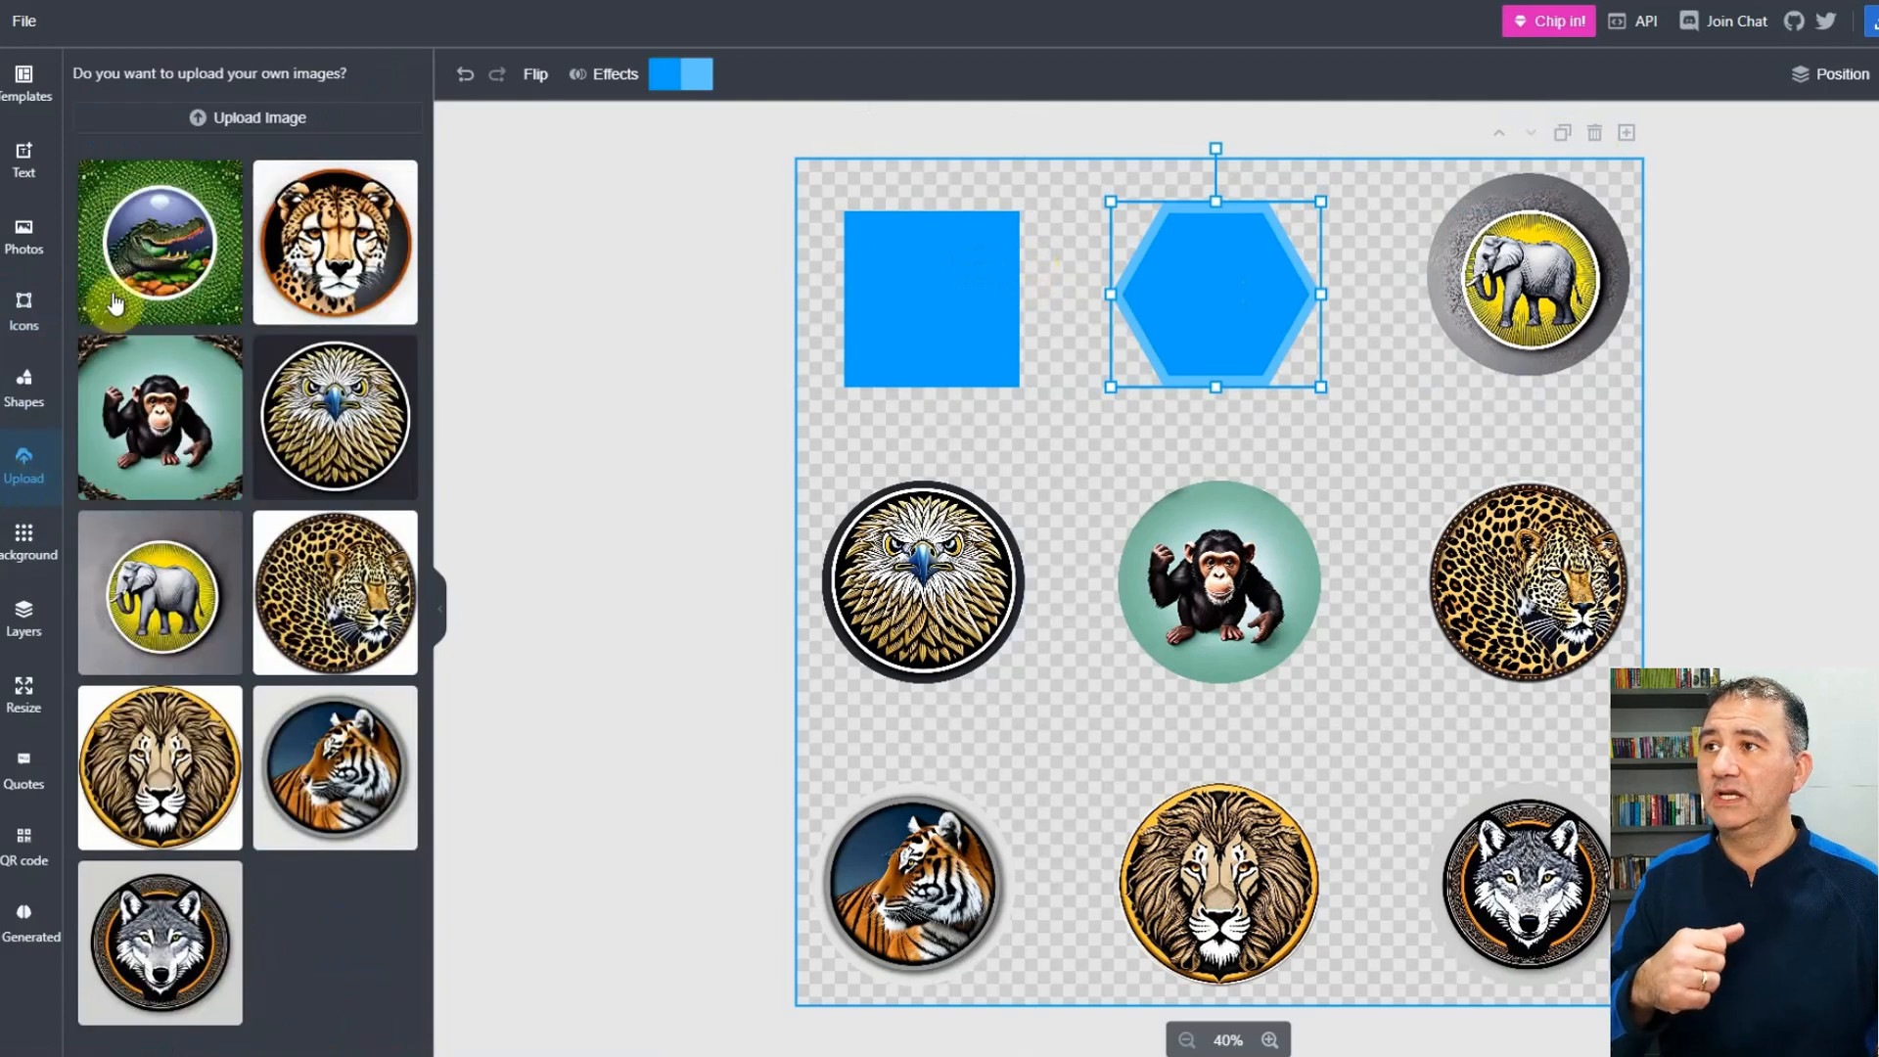
{"action": "left_click_drag", "start_coordinate": [153, 239], "coordinate": [453, 246]}
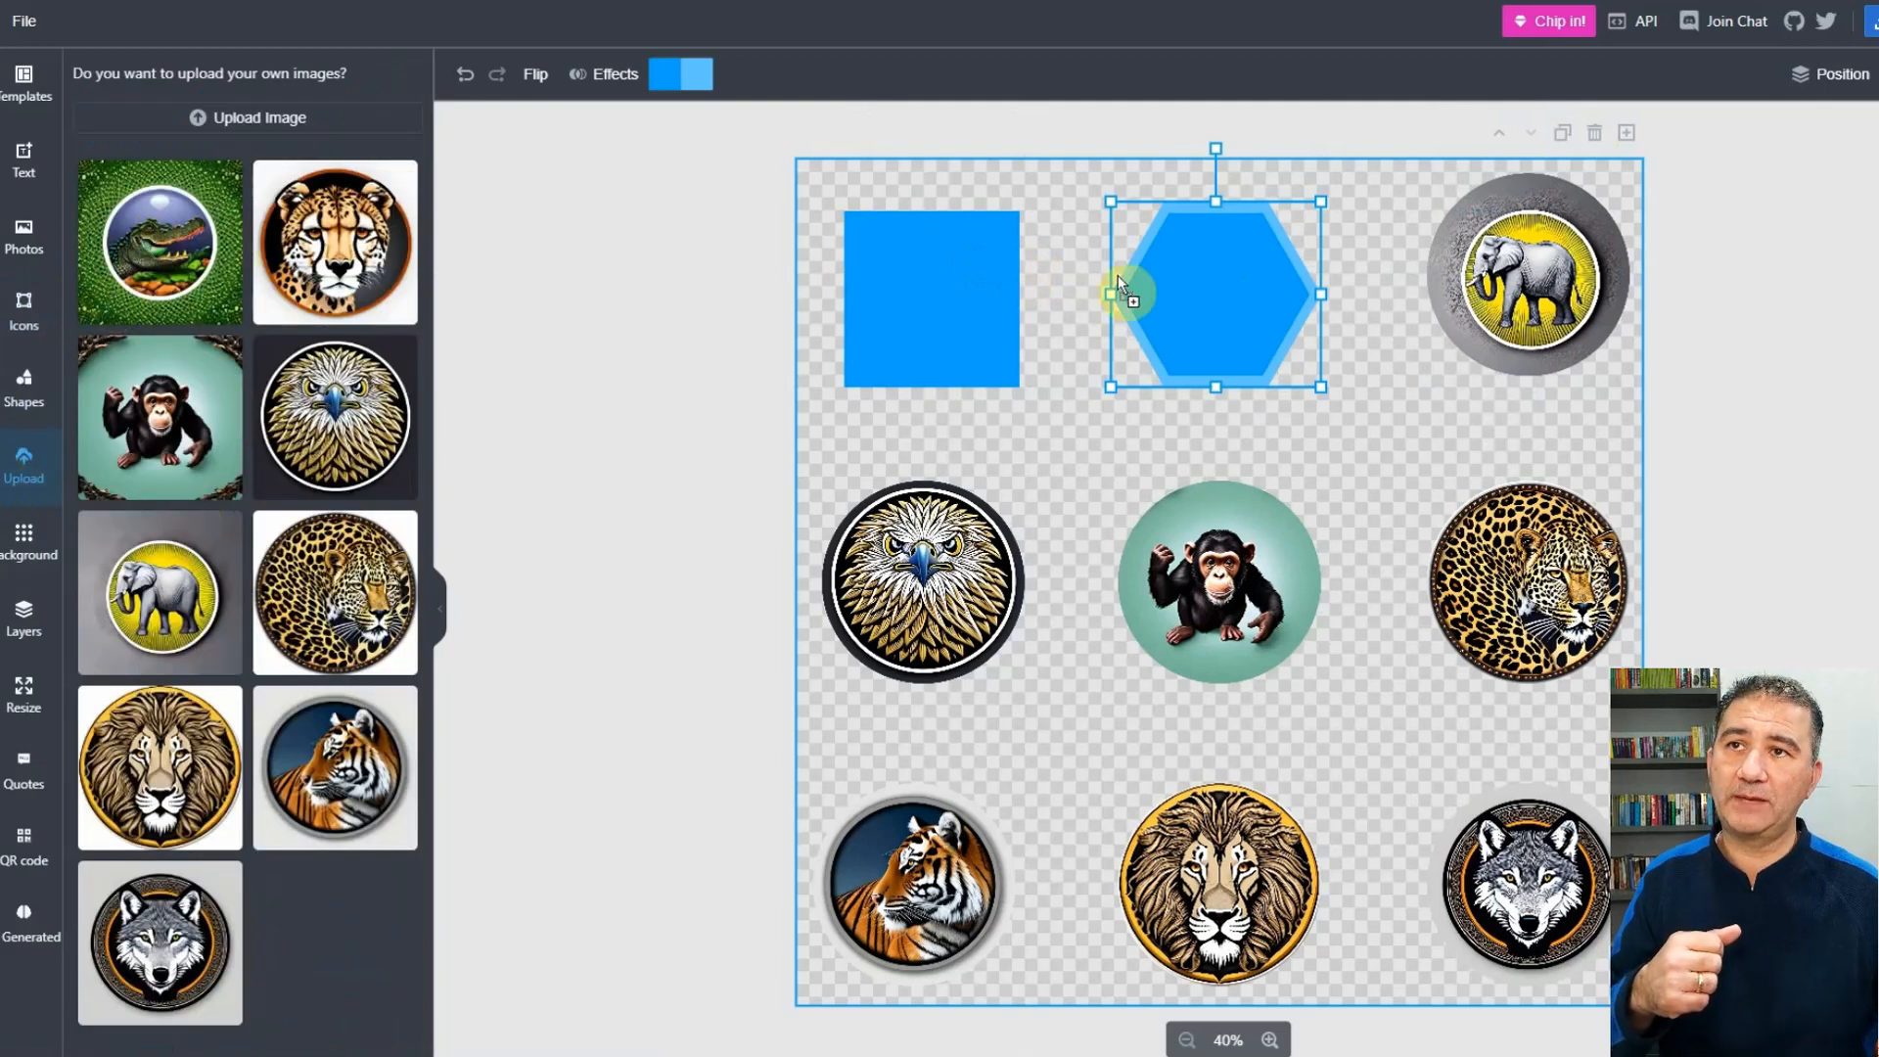
{"action": "left_click_drag", "start_coordinate": [1239, 296], "coordinate": [1240, 300]}
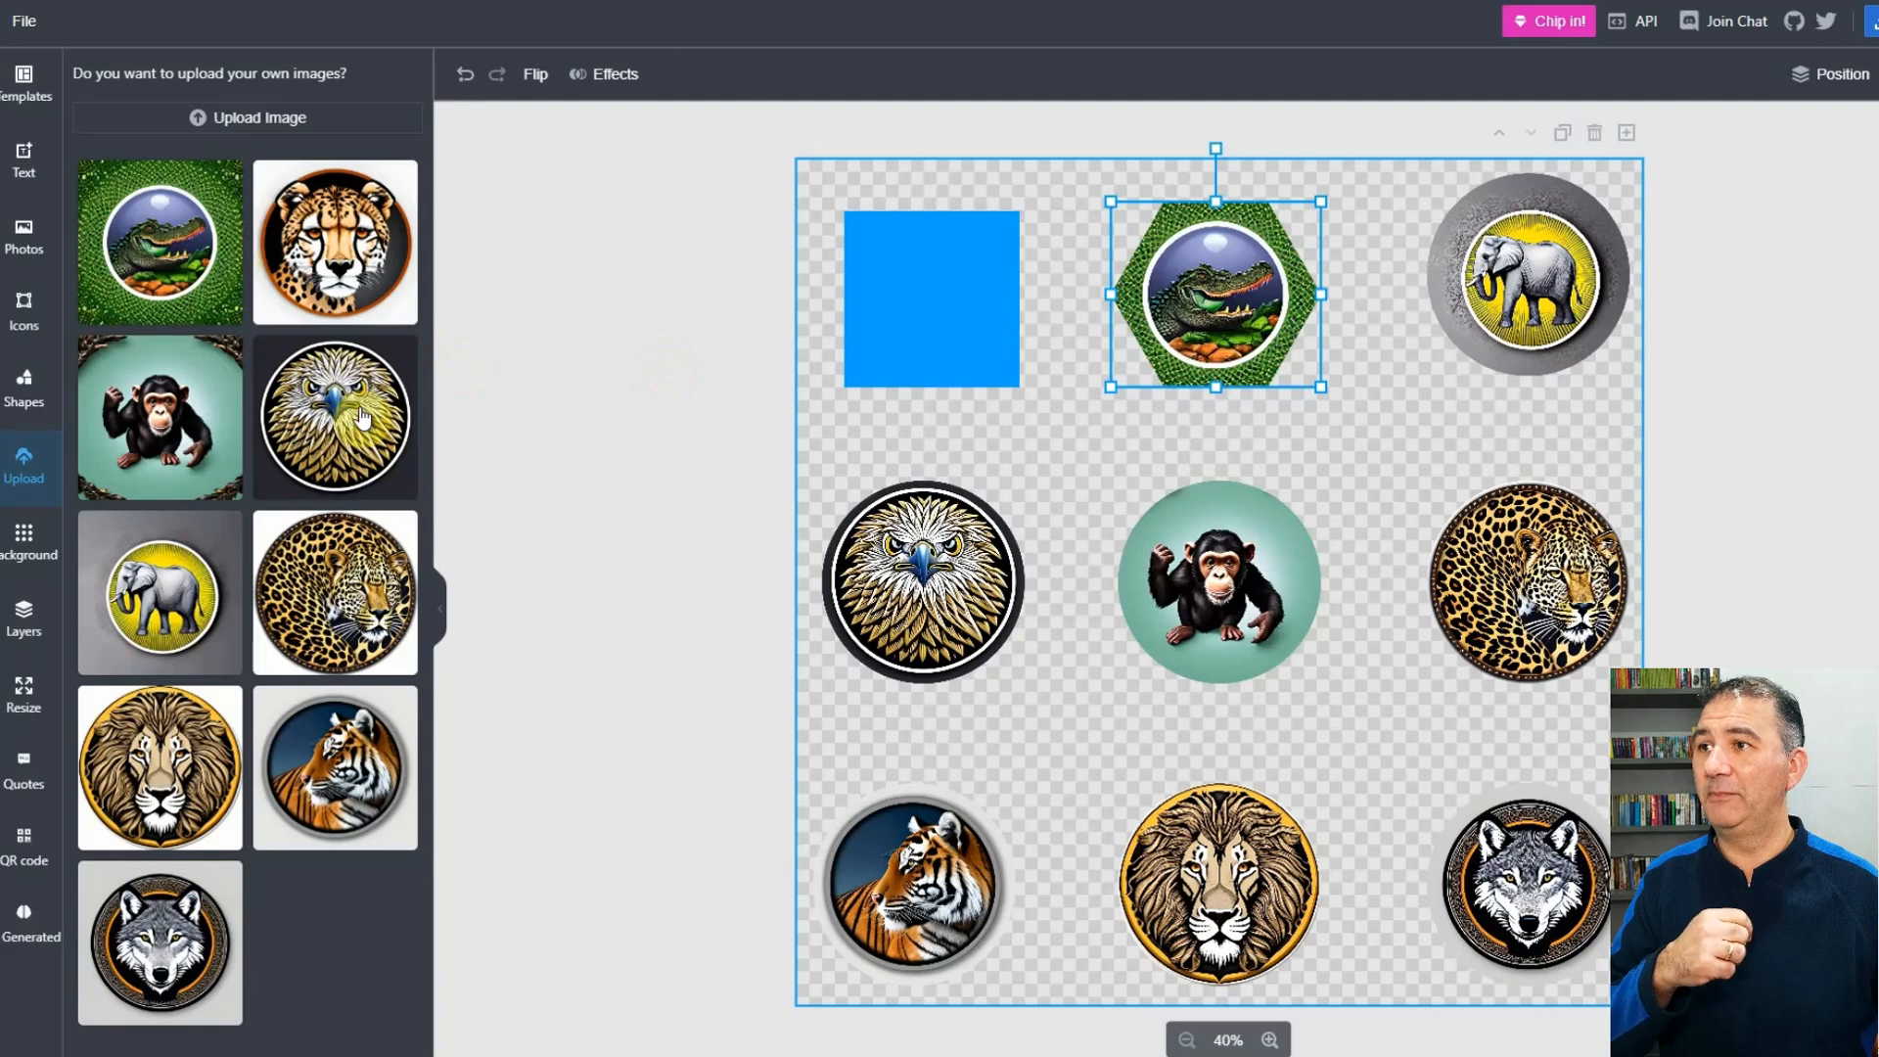
{"action": "left_click_drag", "start_coordinate": [325, 246], "coordinate": [955, 294]}
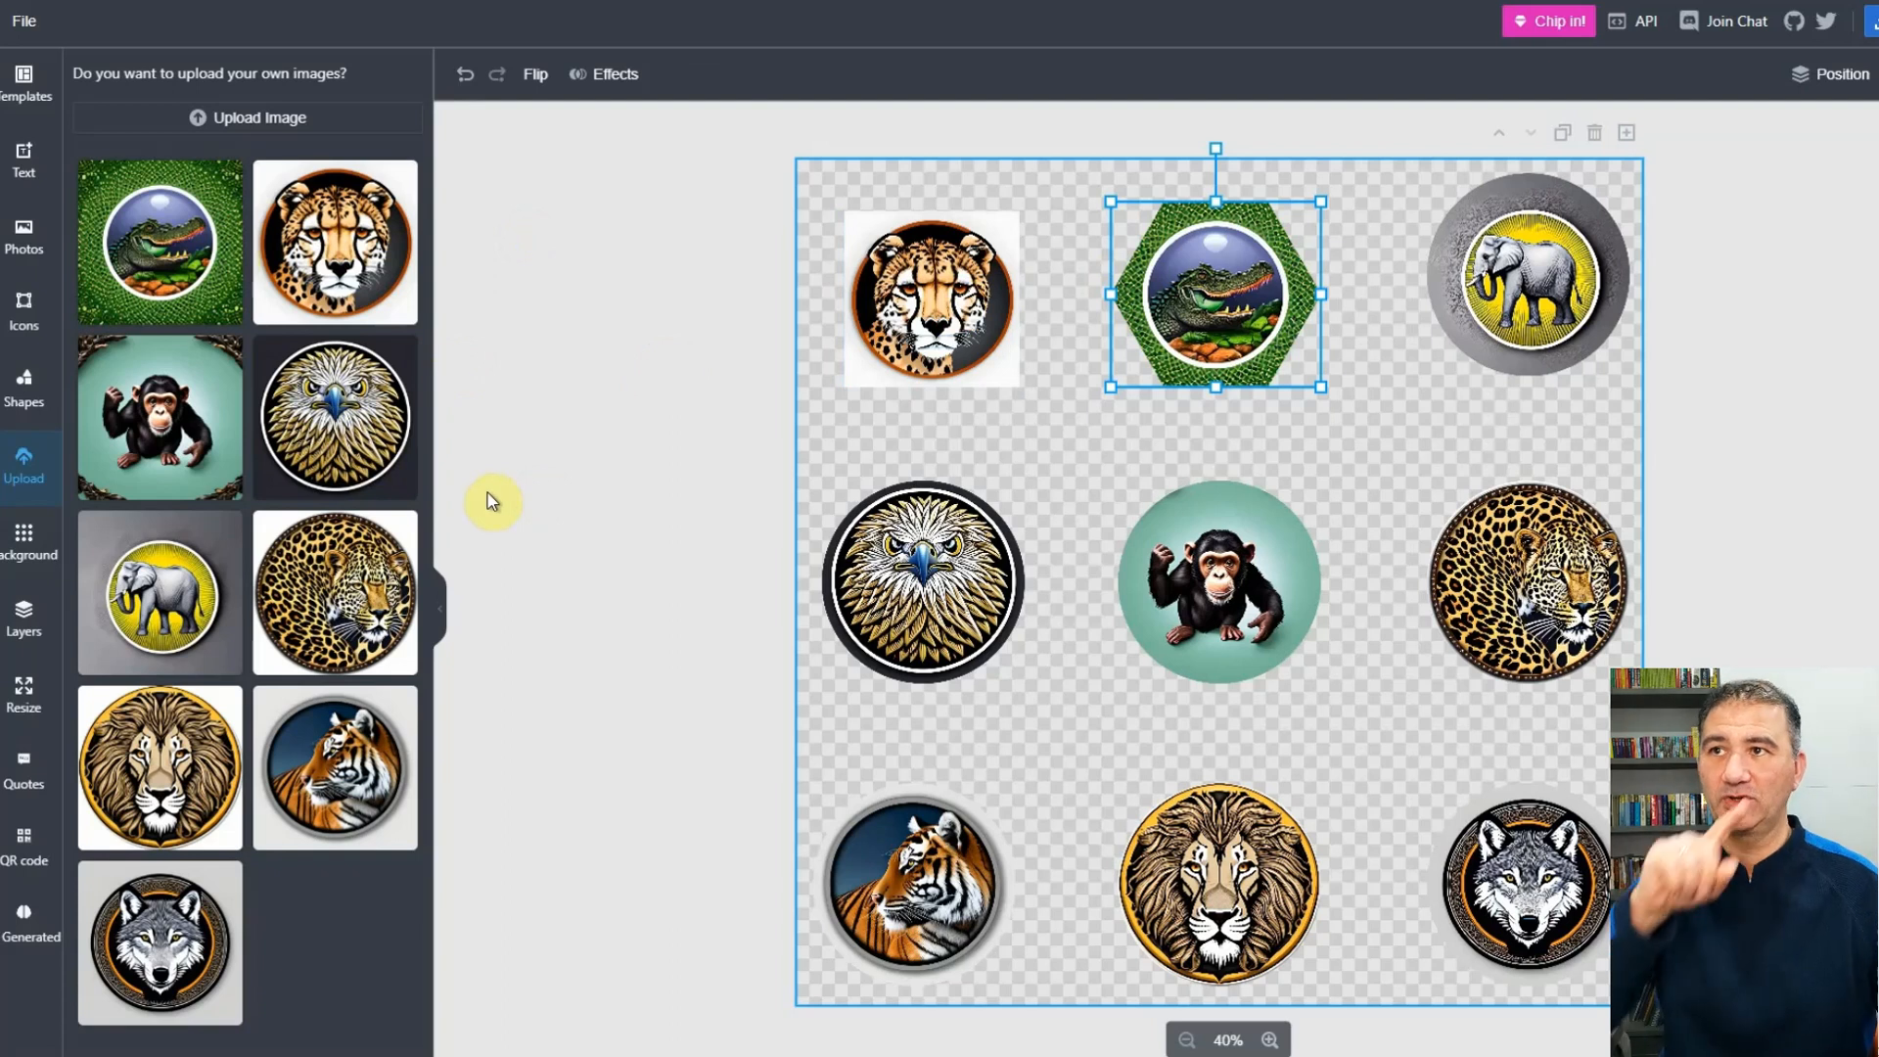